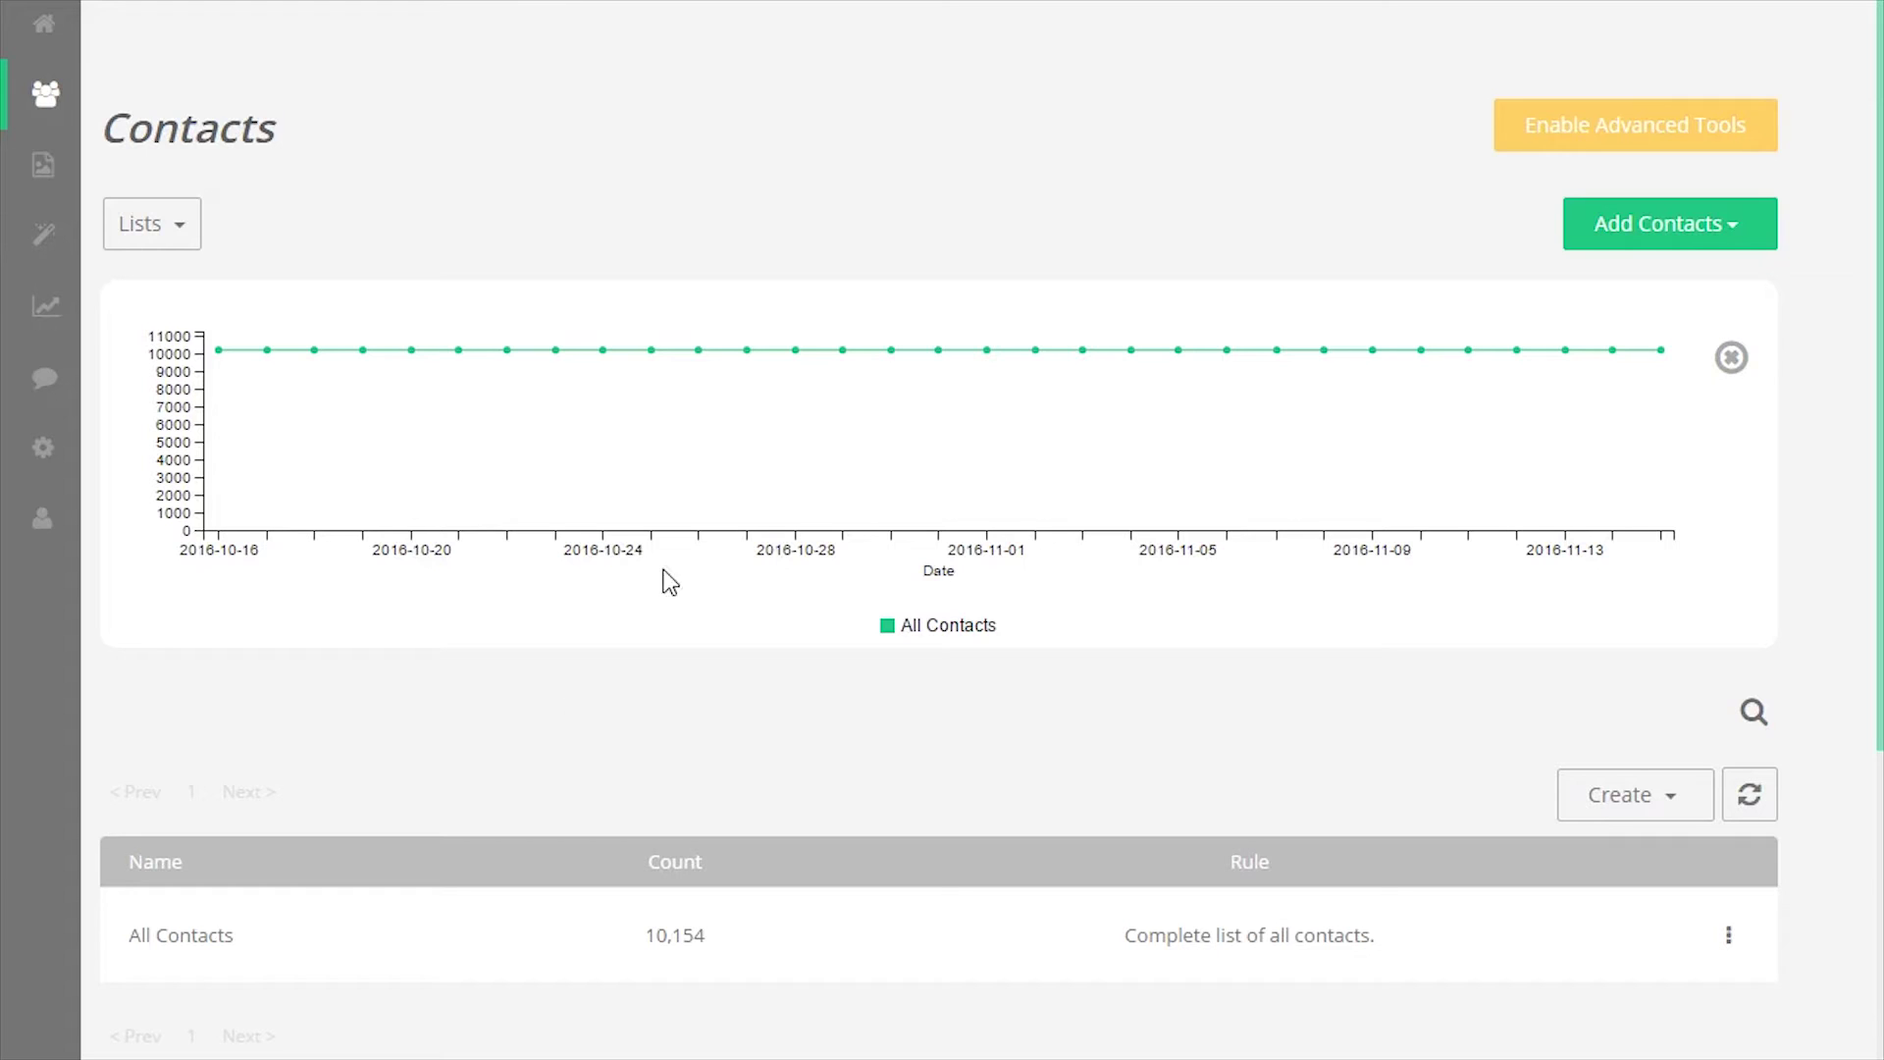
Step: Enable Advanced Tools, then review the contact lists table and the Lists dropdown
{"action": "double_click", "coordinate": [368, 134]}
{"action": "left_click", "coordinate": [379, 138]}
{"action": "left_click", "coordinate": [1599, 130]}
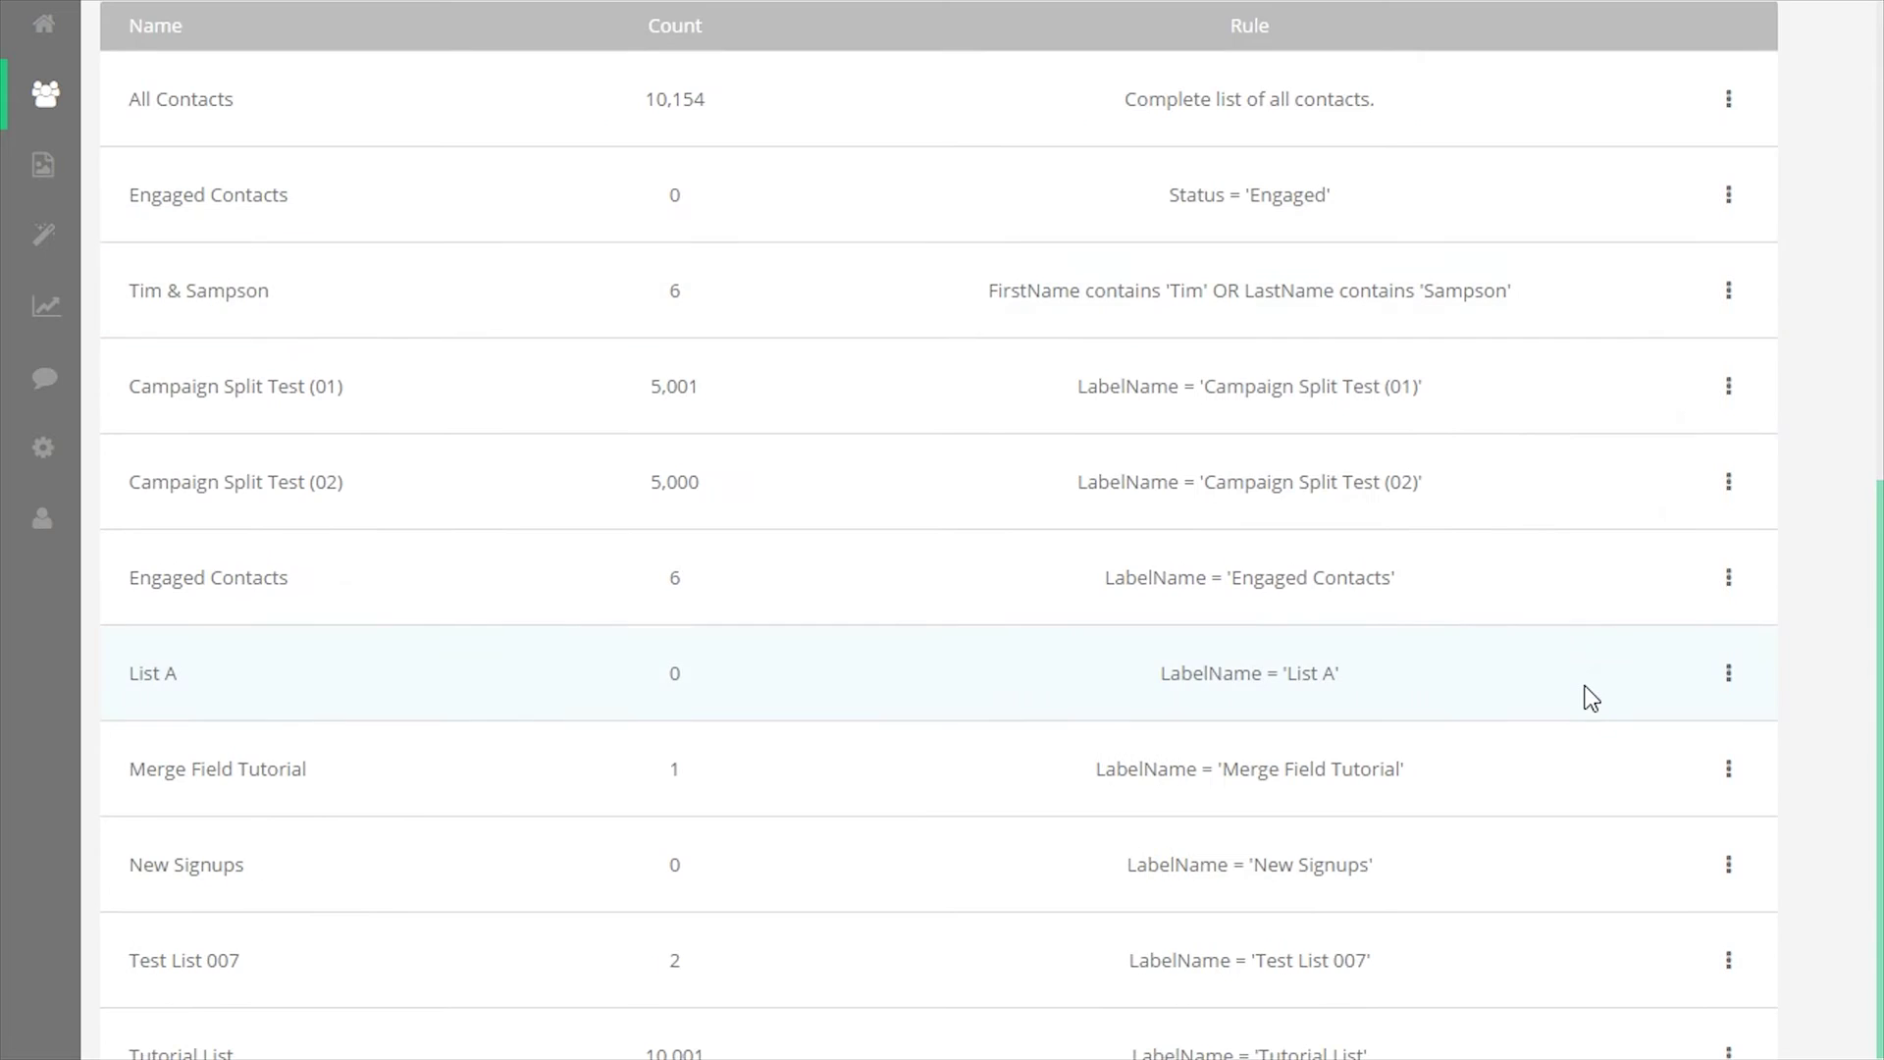
{"action": "scroll", "coordinate": [1591, 698], "scroll_direction": "down", "scroll_amount": 2}
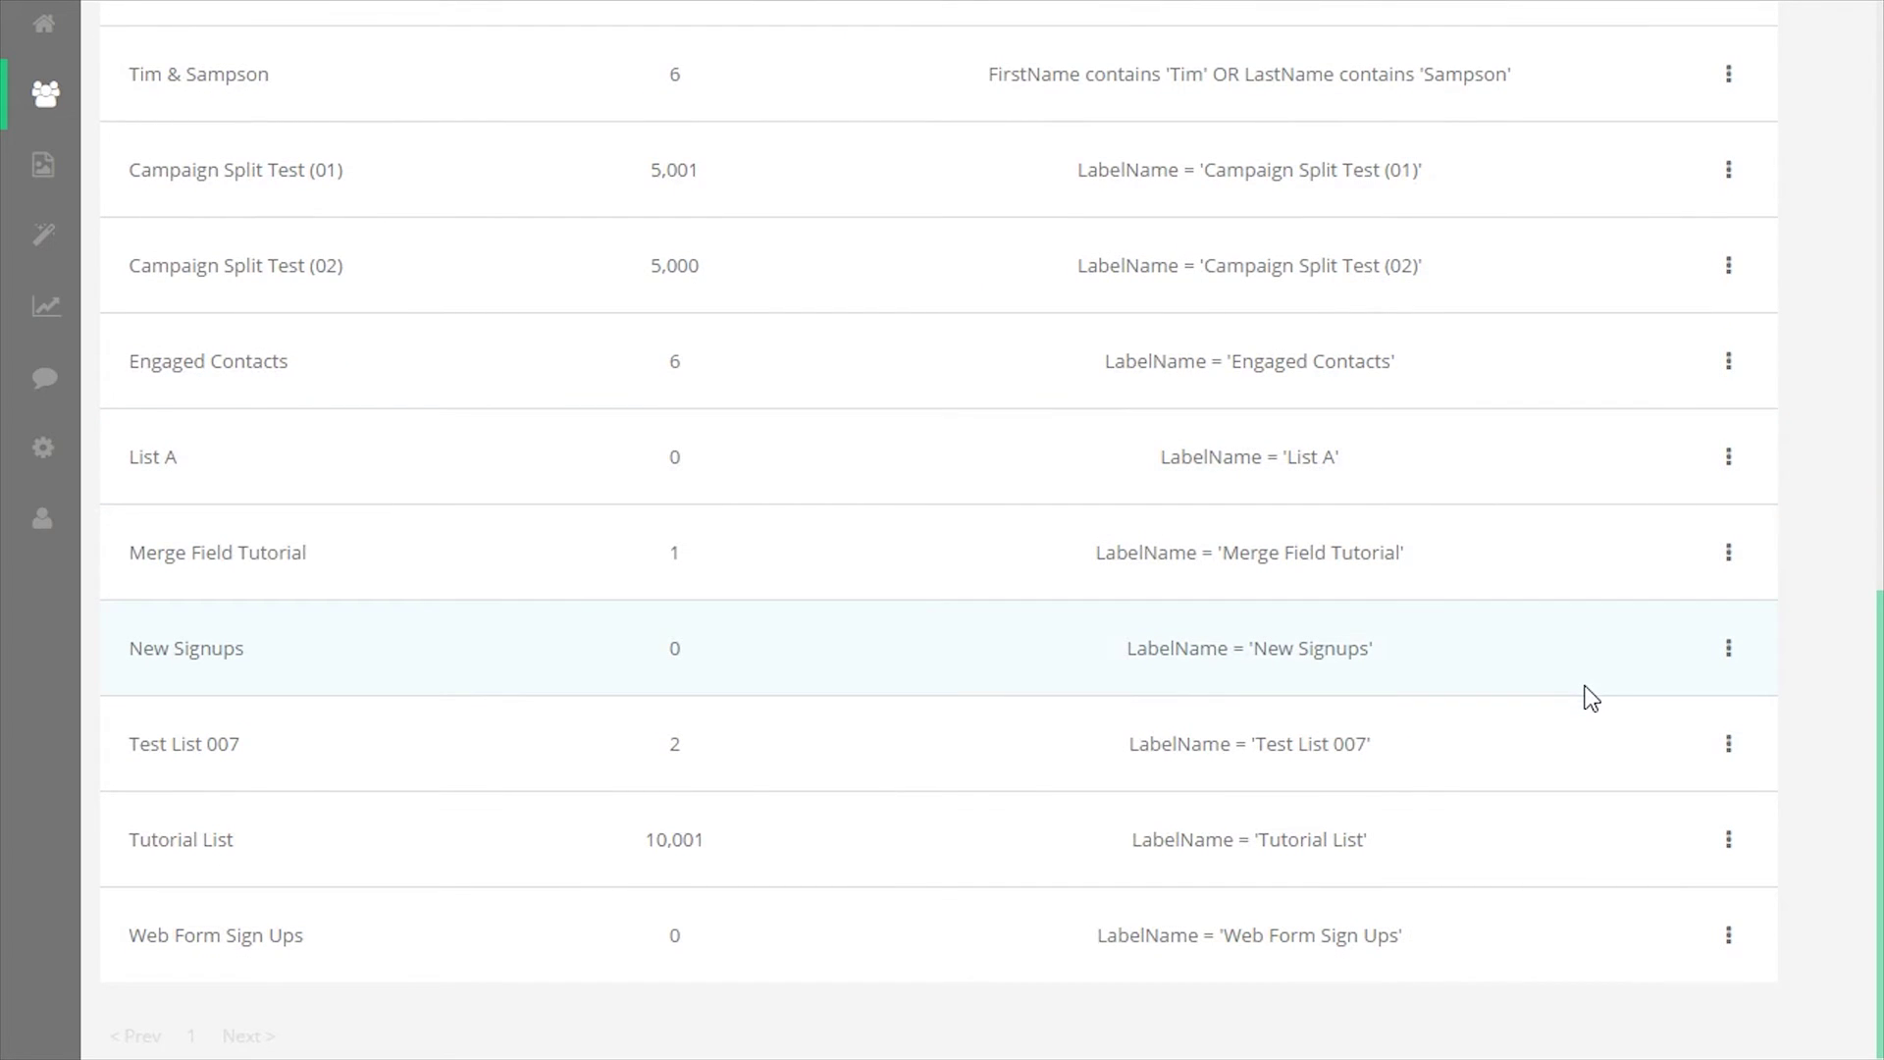
{"action": "scroll", "coordinate": [1591, 698], "scroll_direction": "up", "scroll_amount": 10}
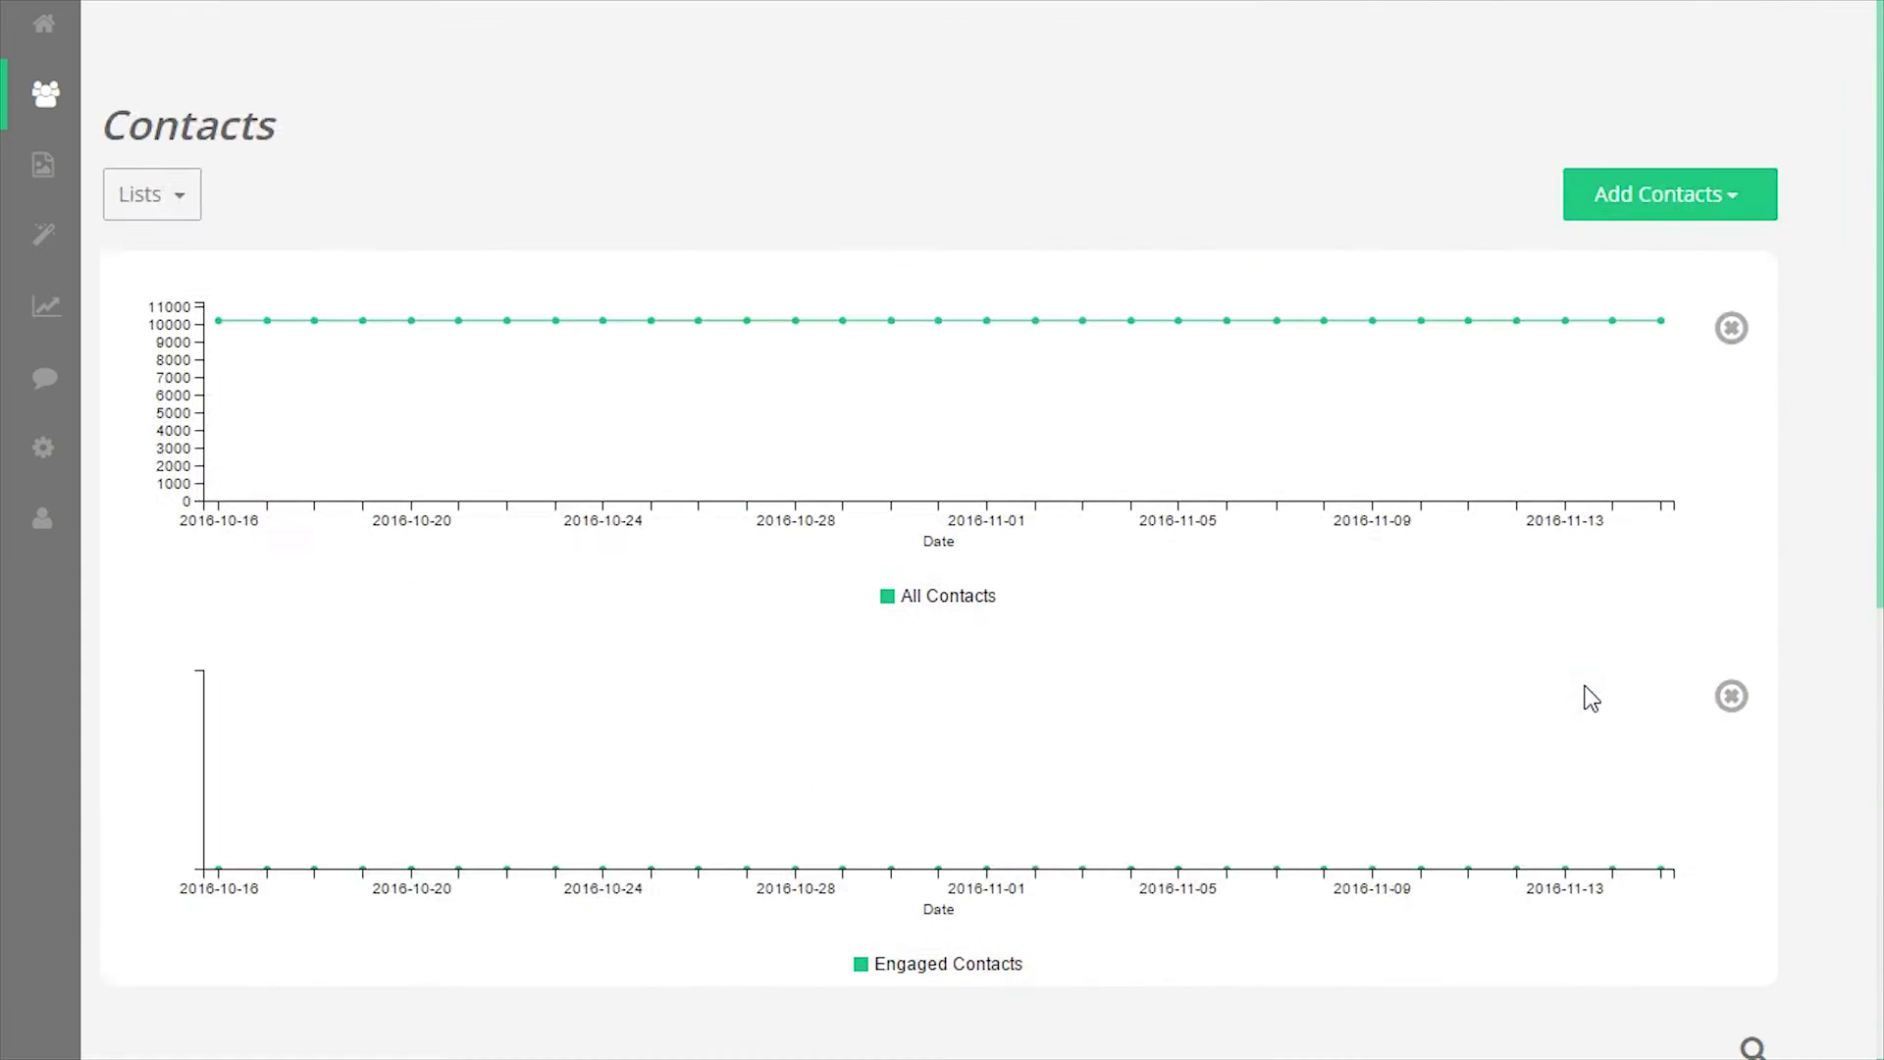
{"action": "left_click", "coordinate": [148, 194]}
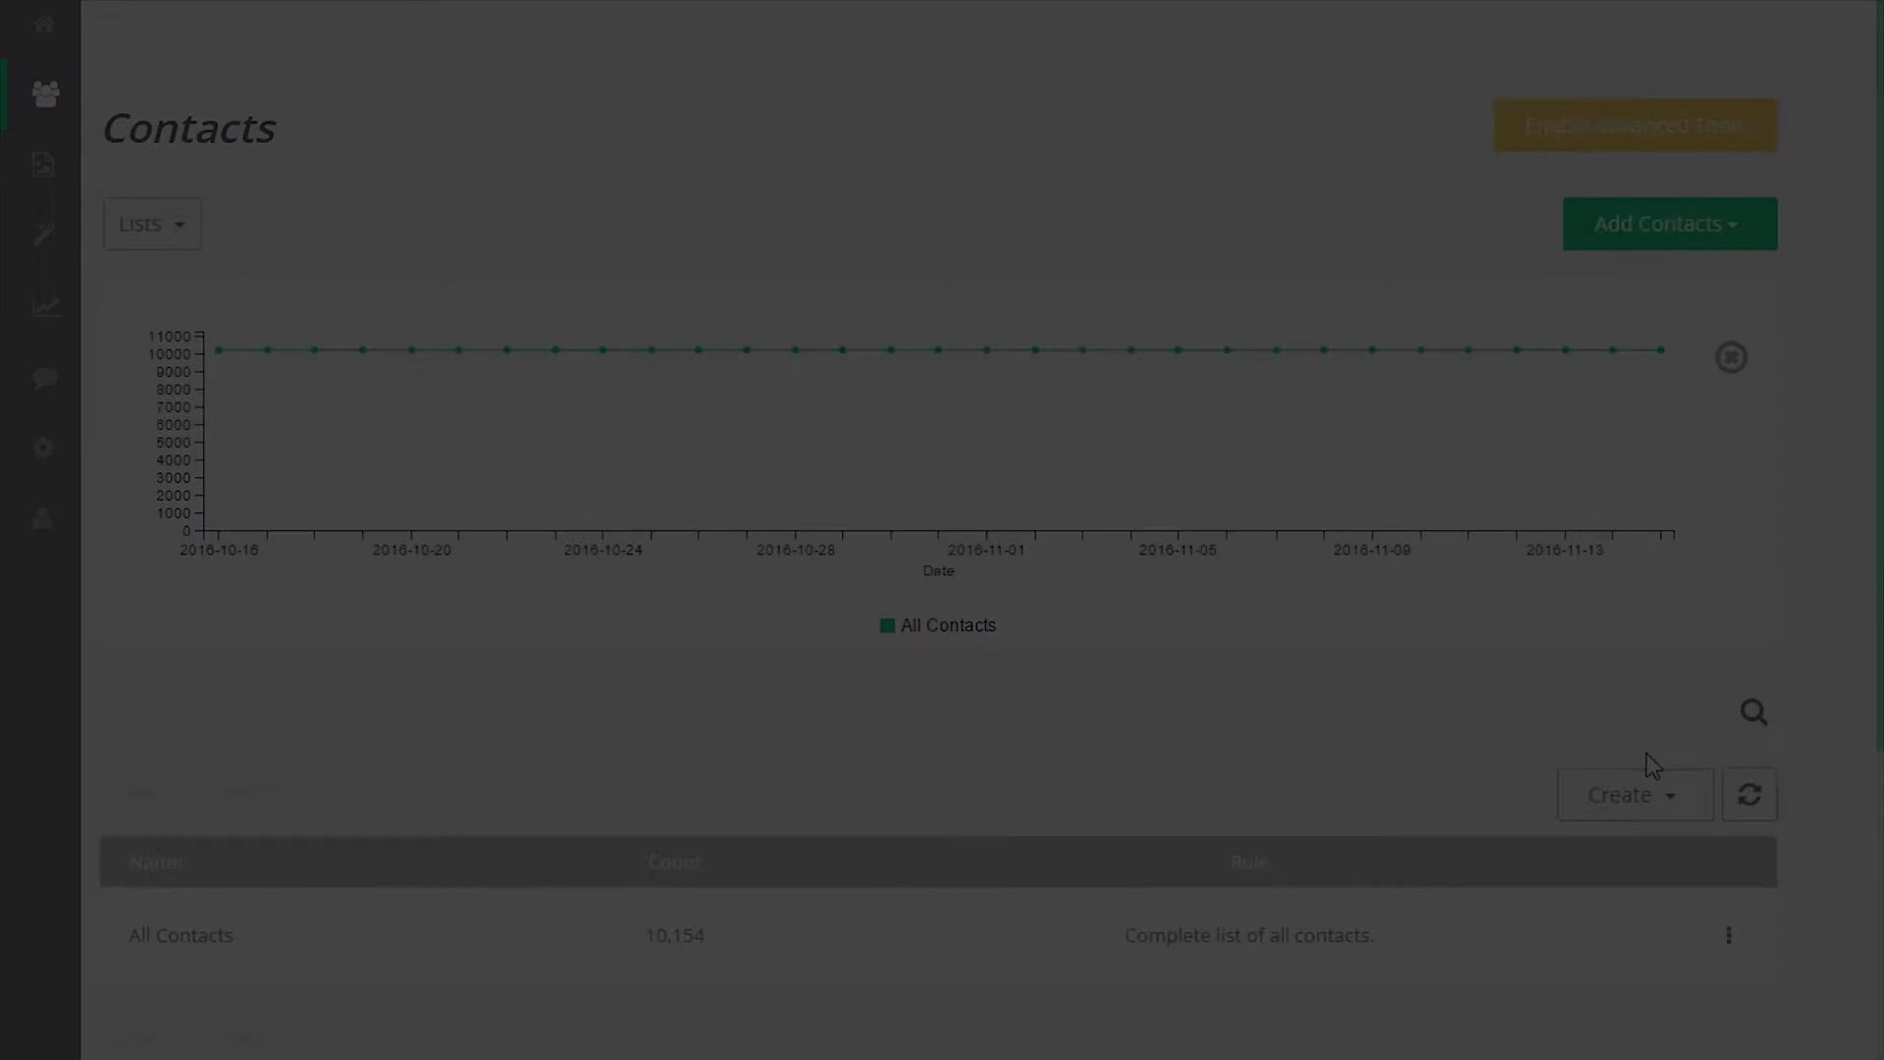
Step: View the individual contacts in All Contacts, then return to the overview's Add Contacts options
{"action": "left_click", "coordinate": [1644, 786]}
{"action": "left_click", "coordinate": [1832, 792]}
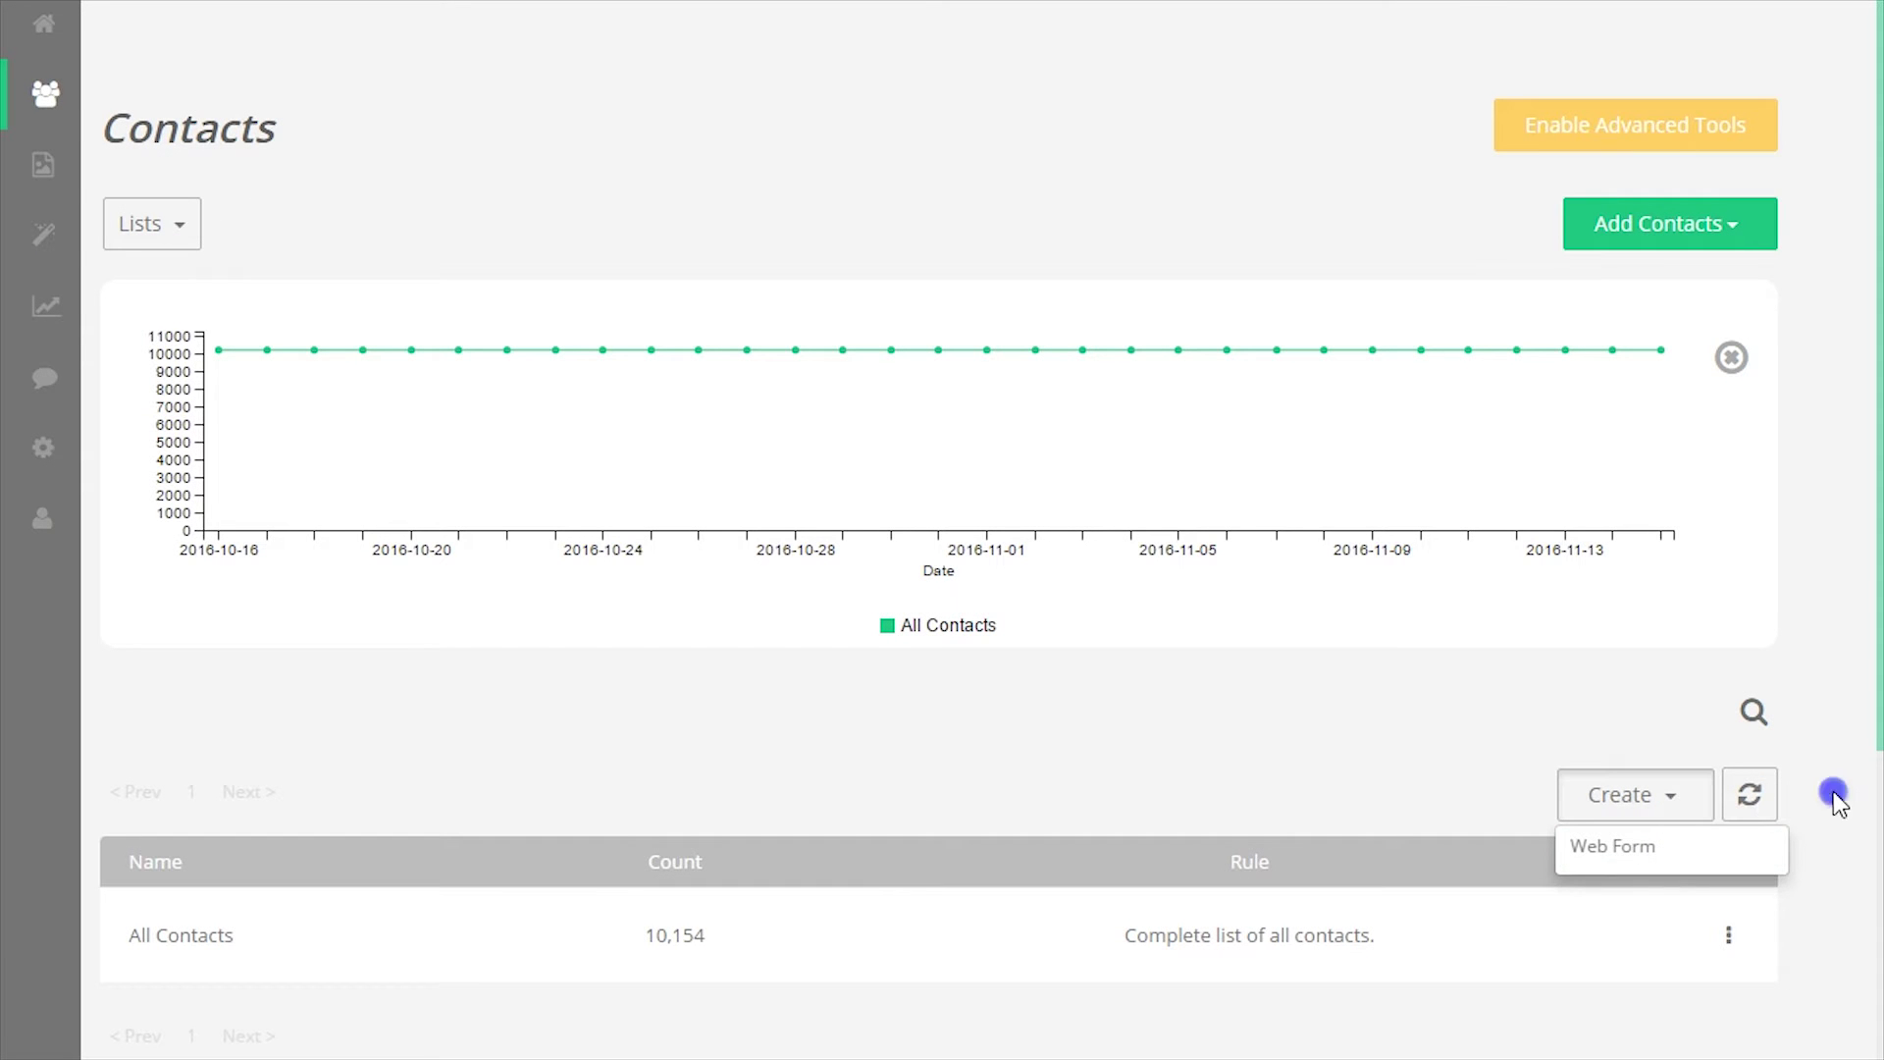
{"action": "left_click", "coordinate": [1729, 940]}
{"action": "left_click", "coordinate": [1731, 948]}
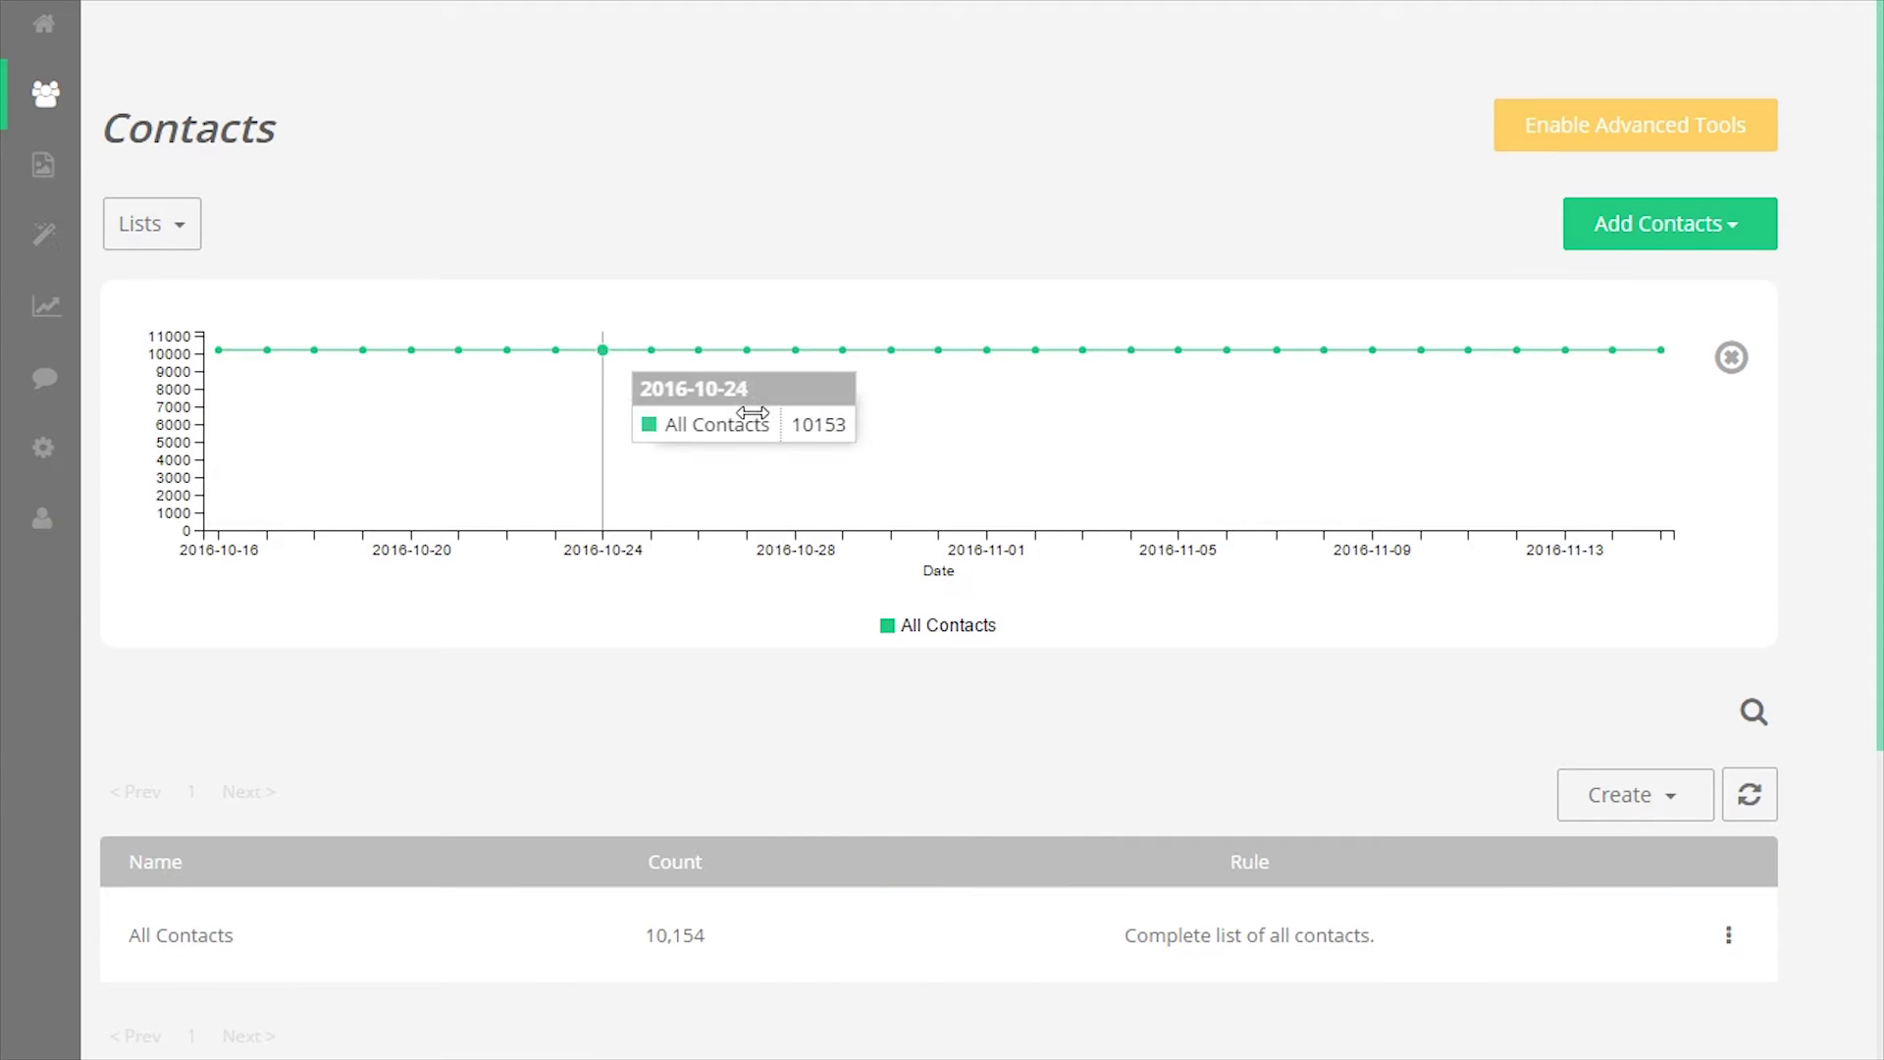
{"action": "left_click", "coordinate": [1729, 936]}
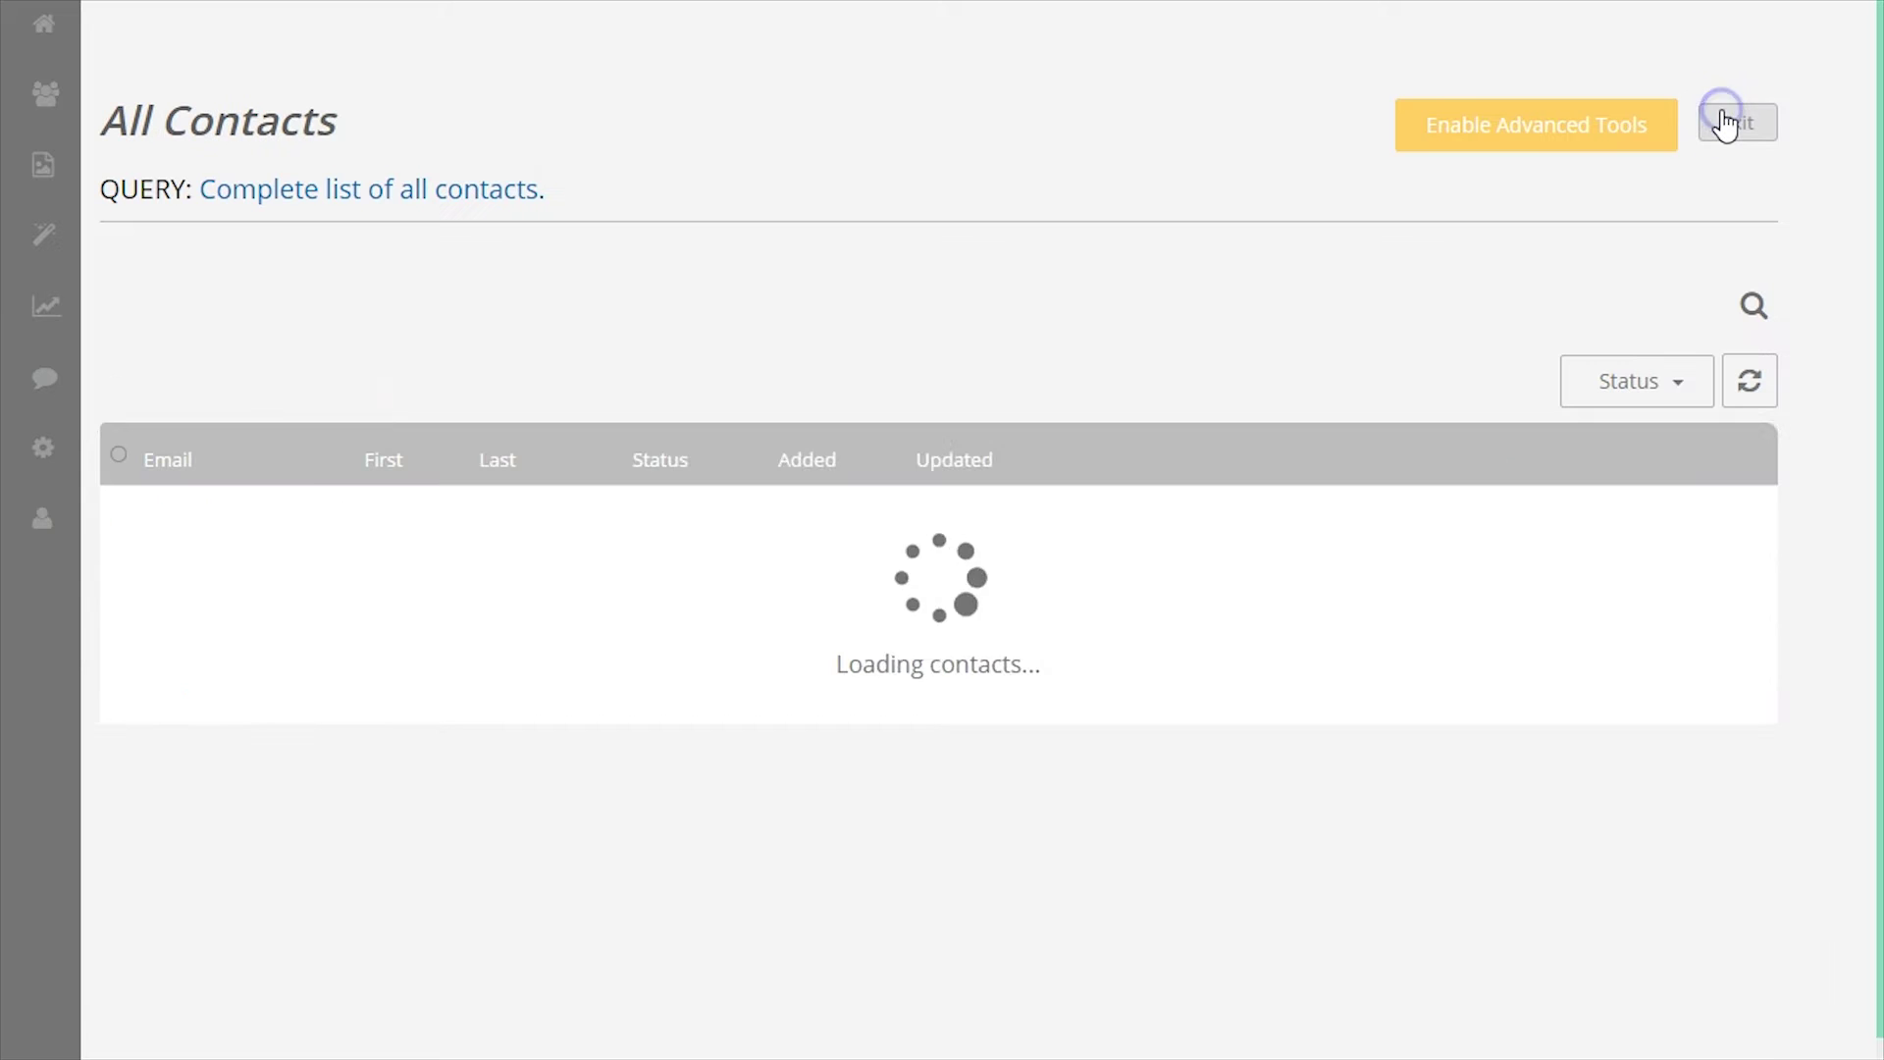
{"action": "left_click", "coordinate": [1725, 123]}
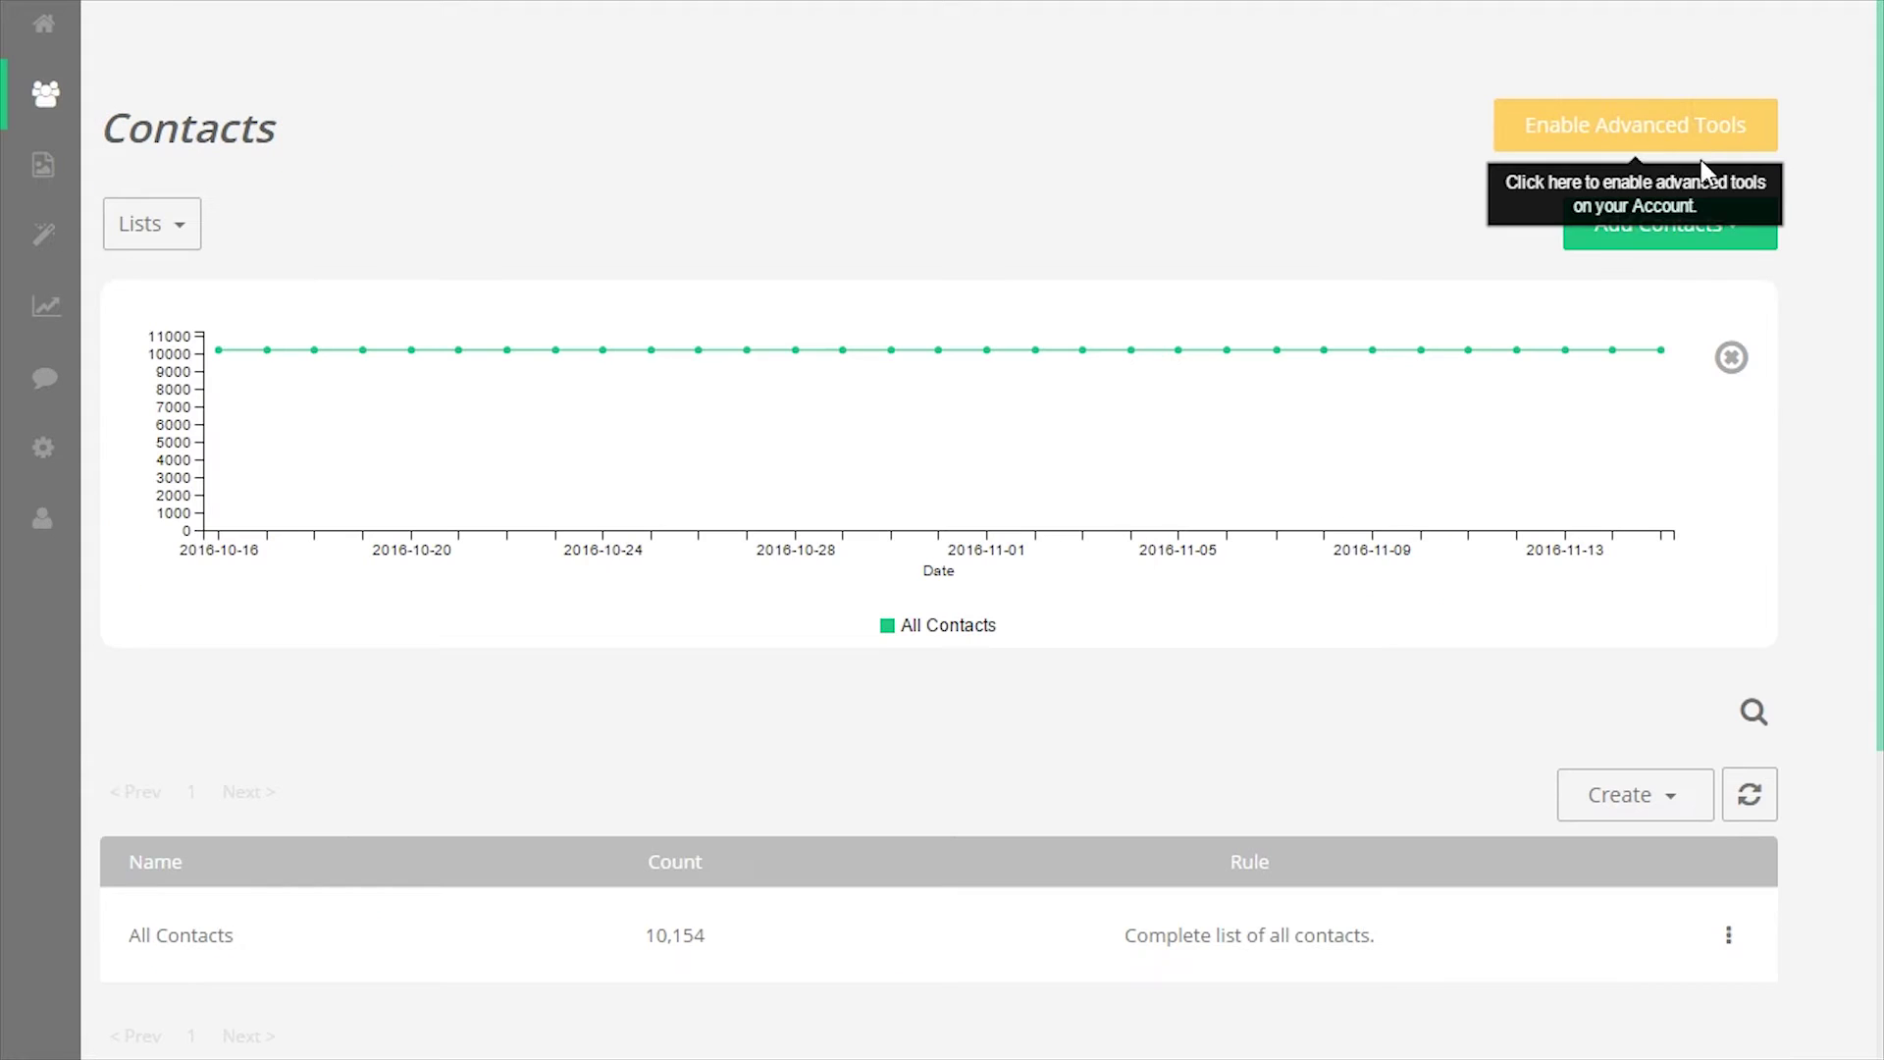
{"action": "left_click", "coordinate": [1675, 226]}
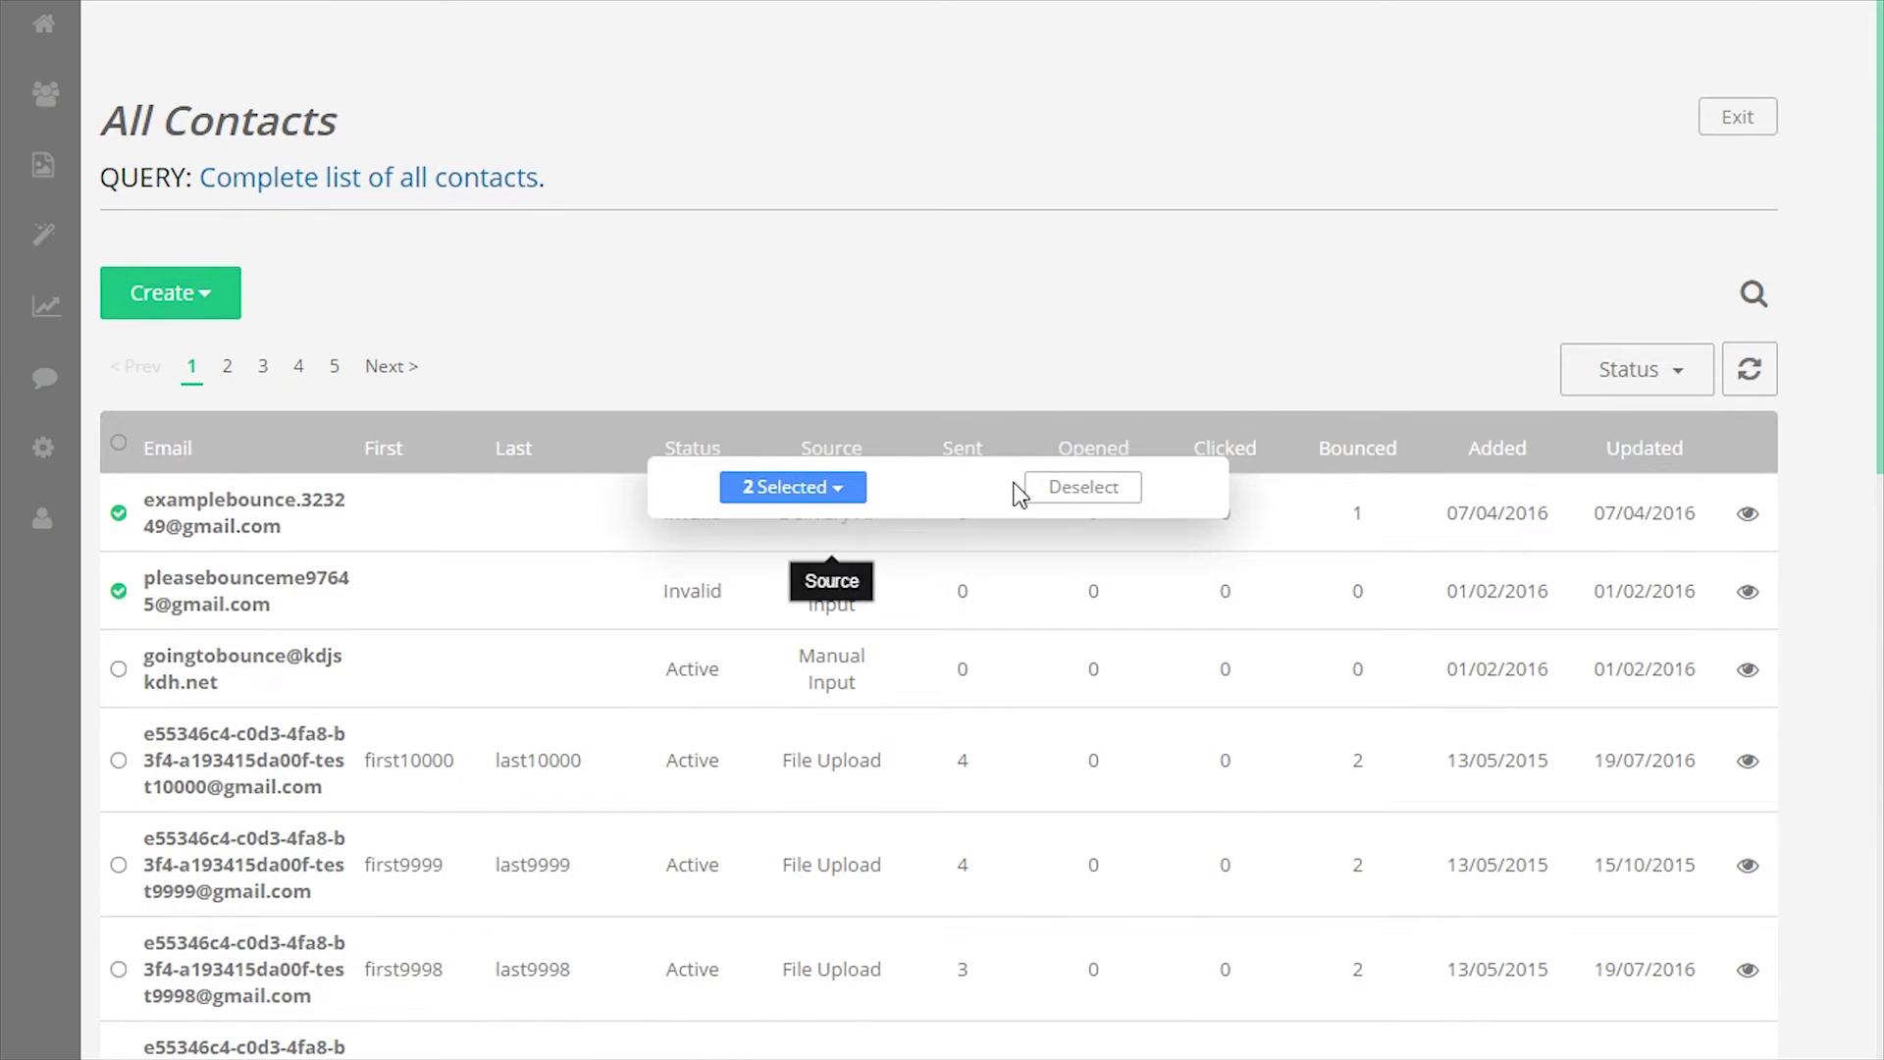
Step: Clear the contact selections in All Contacts and highlight the Delivery API source text
{"action": "left_click", "coordinate": [1069, 488]}
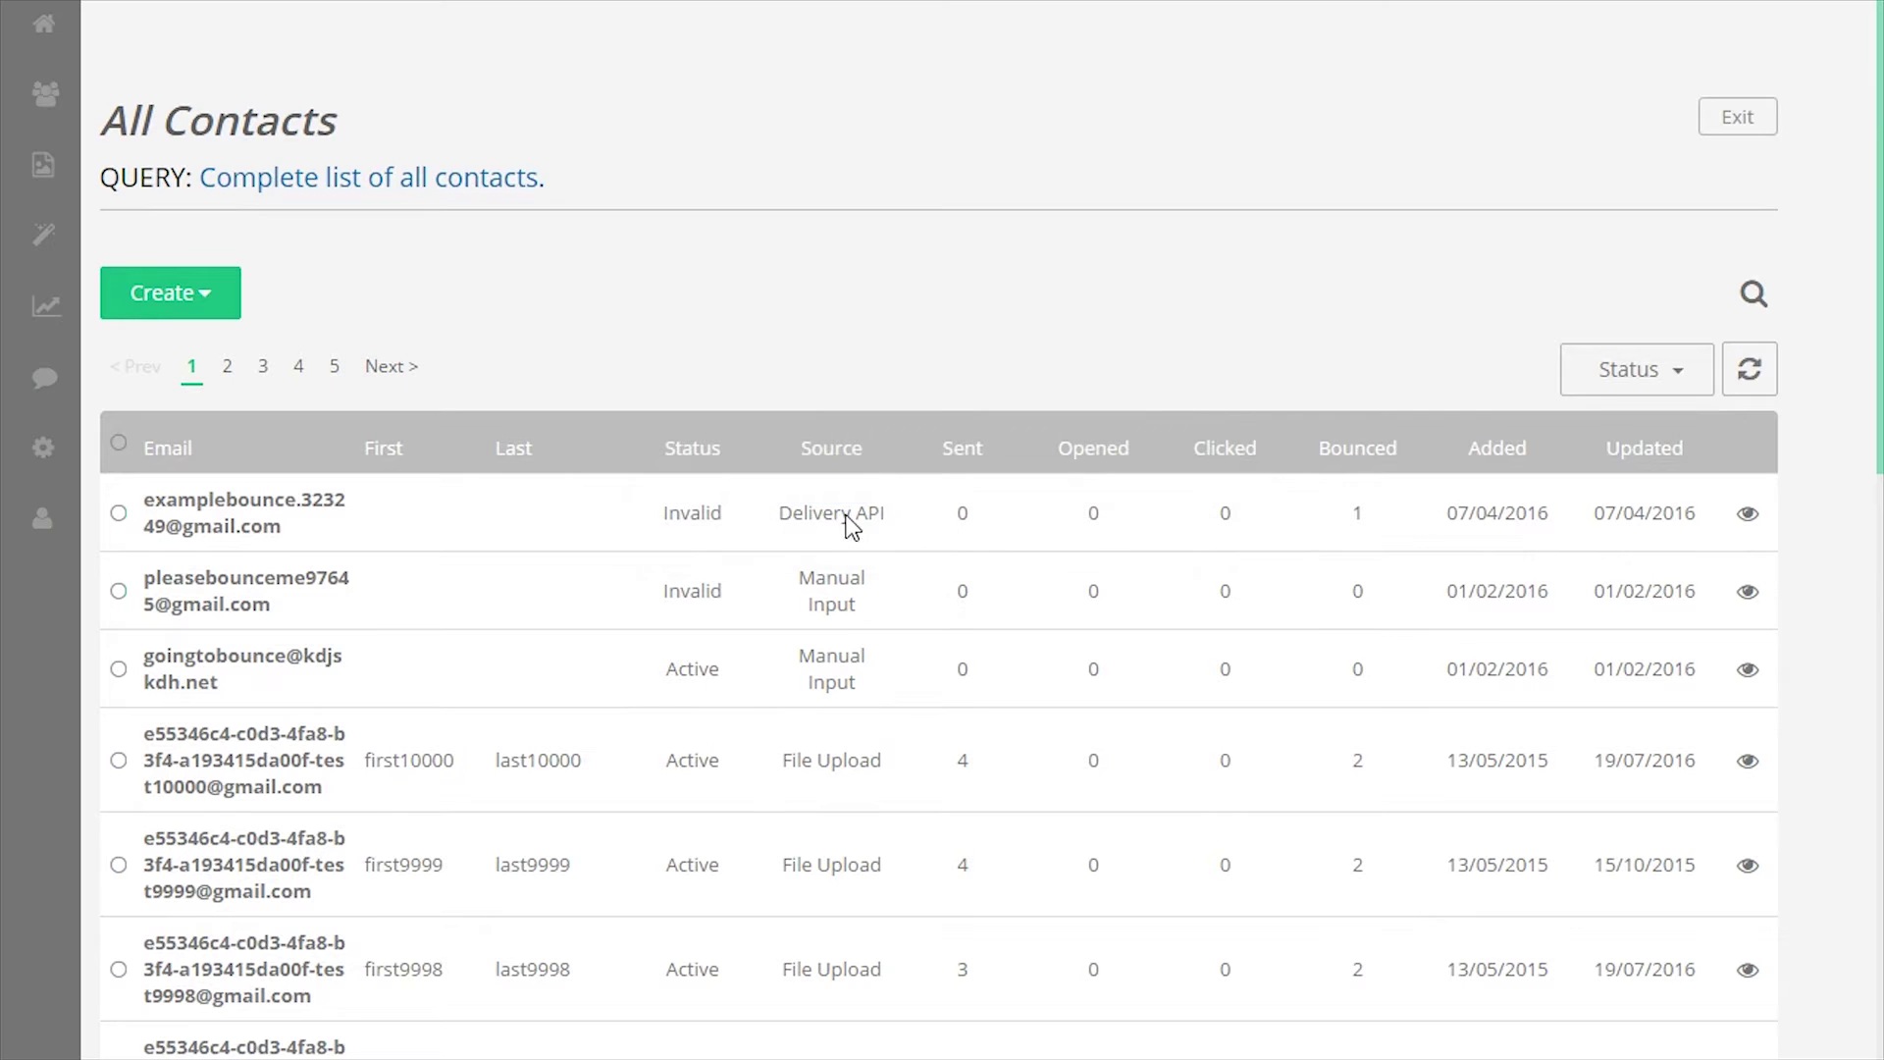
{"action": "left_click", "coordinate": [787, 527]}
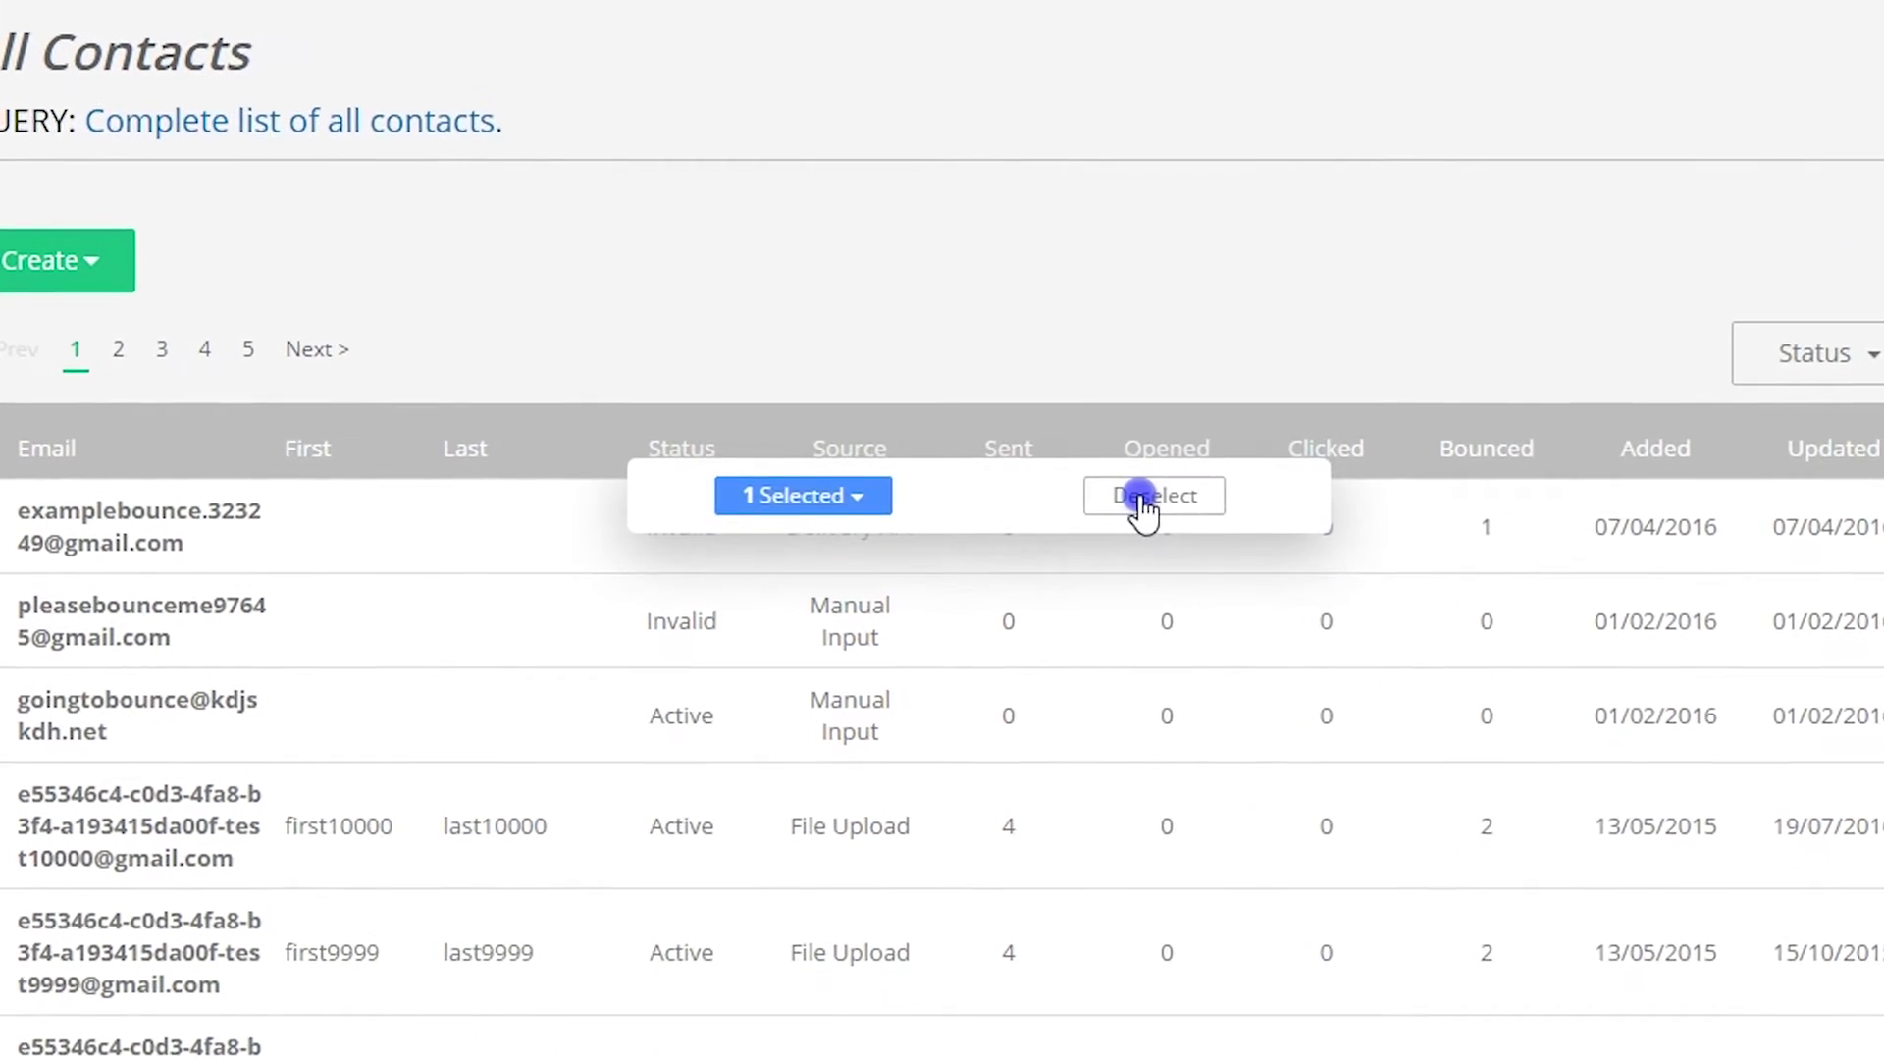
{"action": "left_click", "coordinate": [1143, 501]}
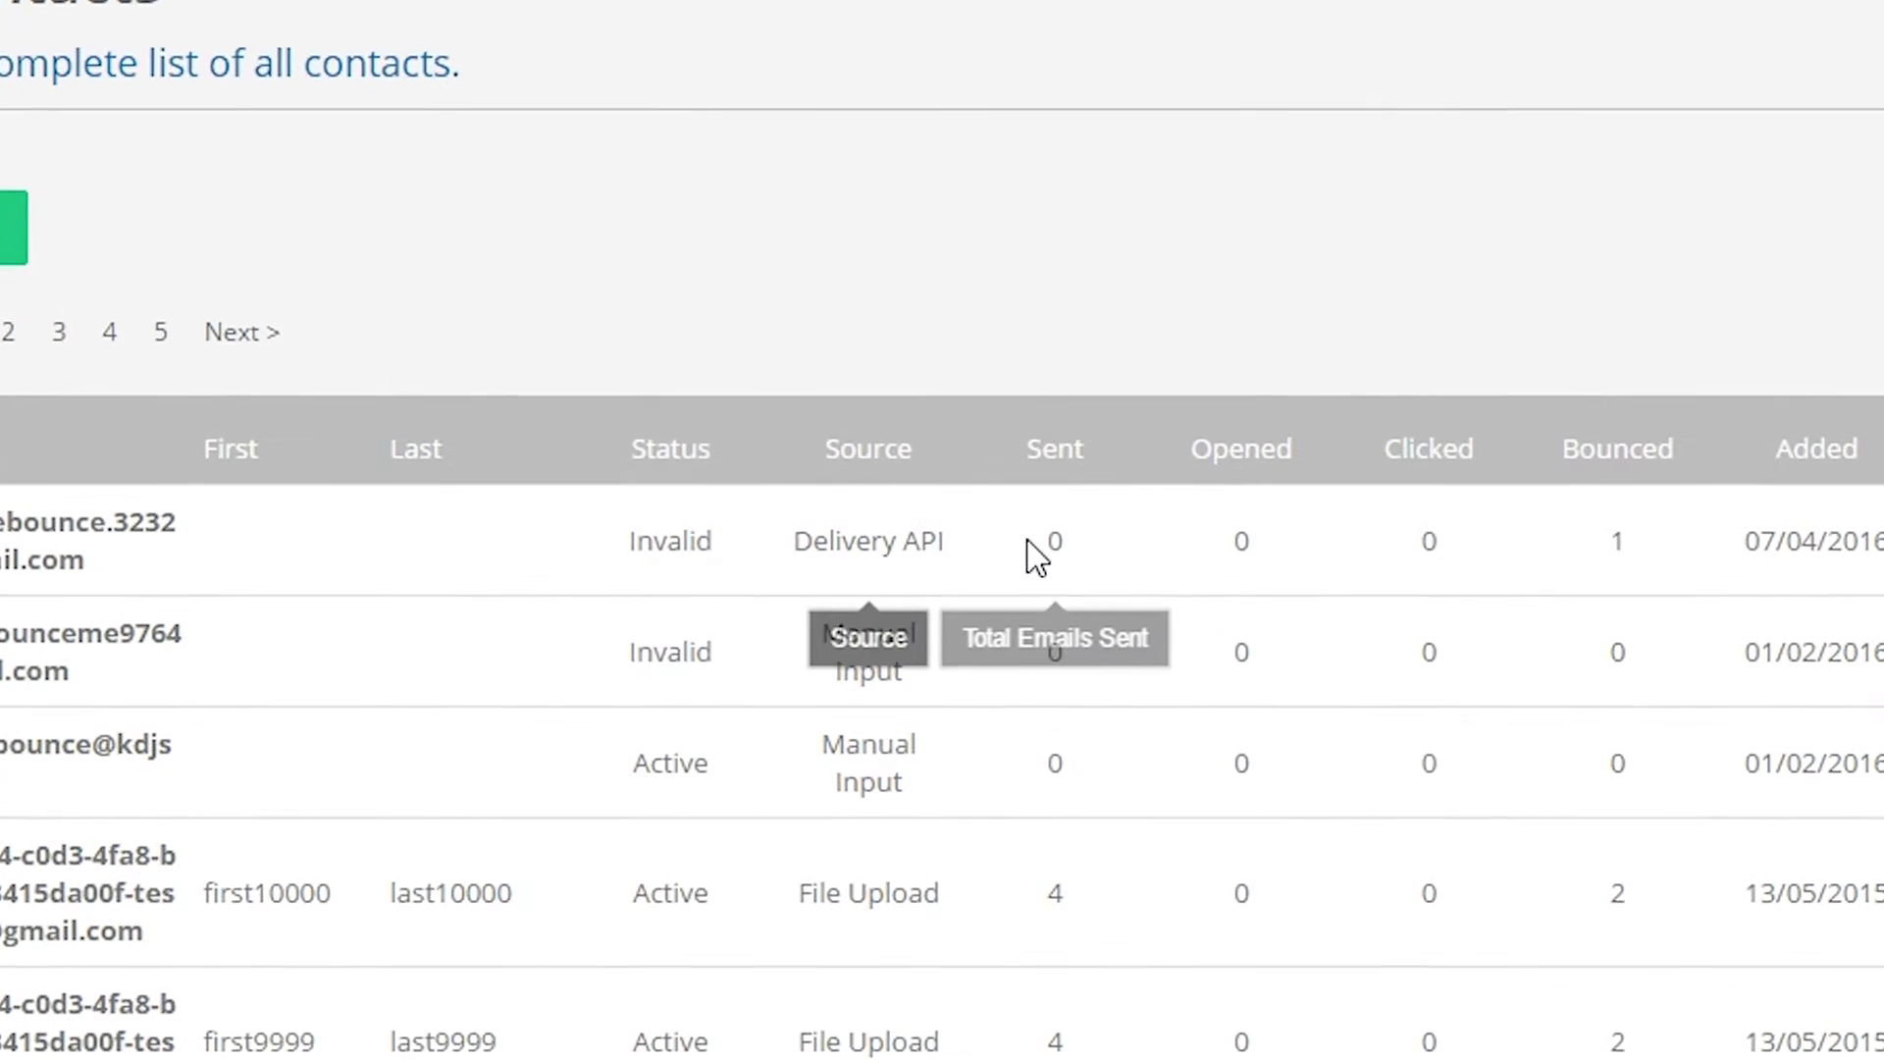
{"action": "left_click_drag", "start_coordinate": [944, 543], "coordinate": [800, 551]}
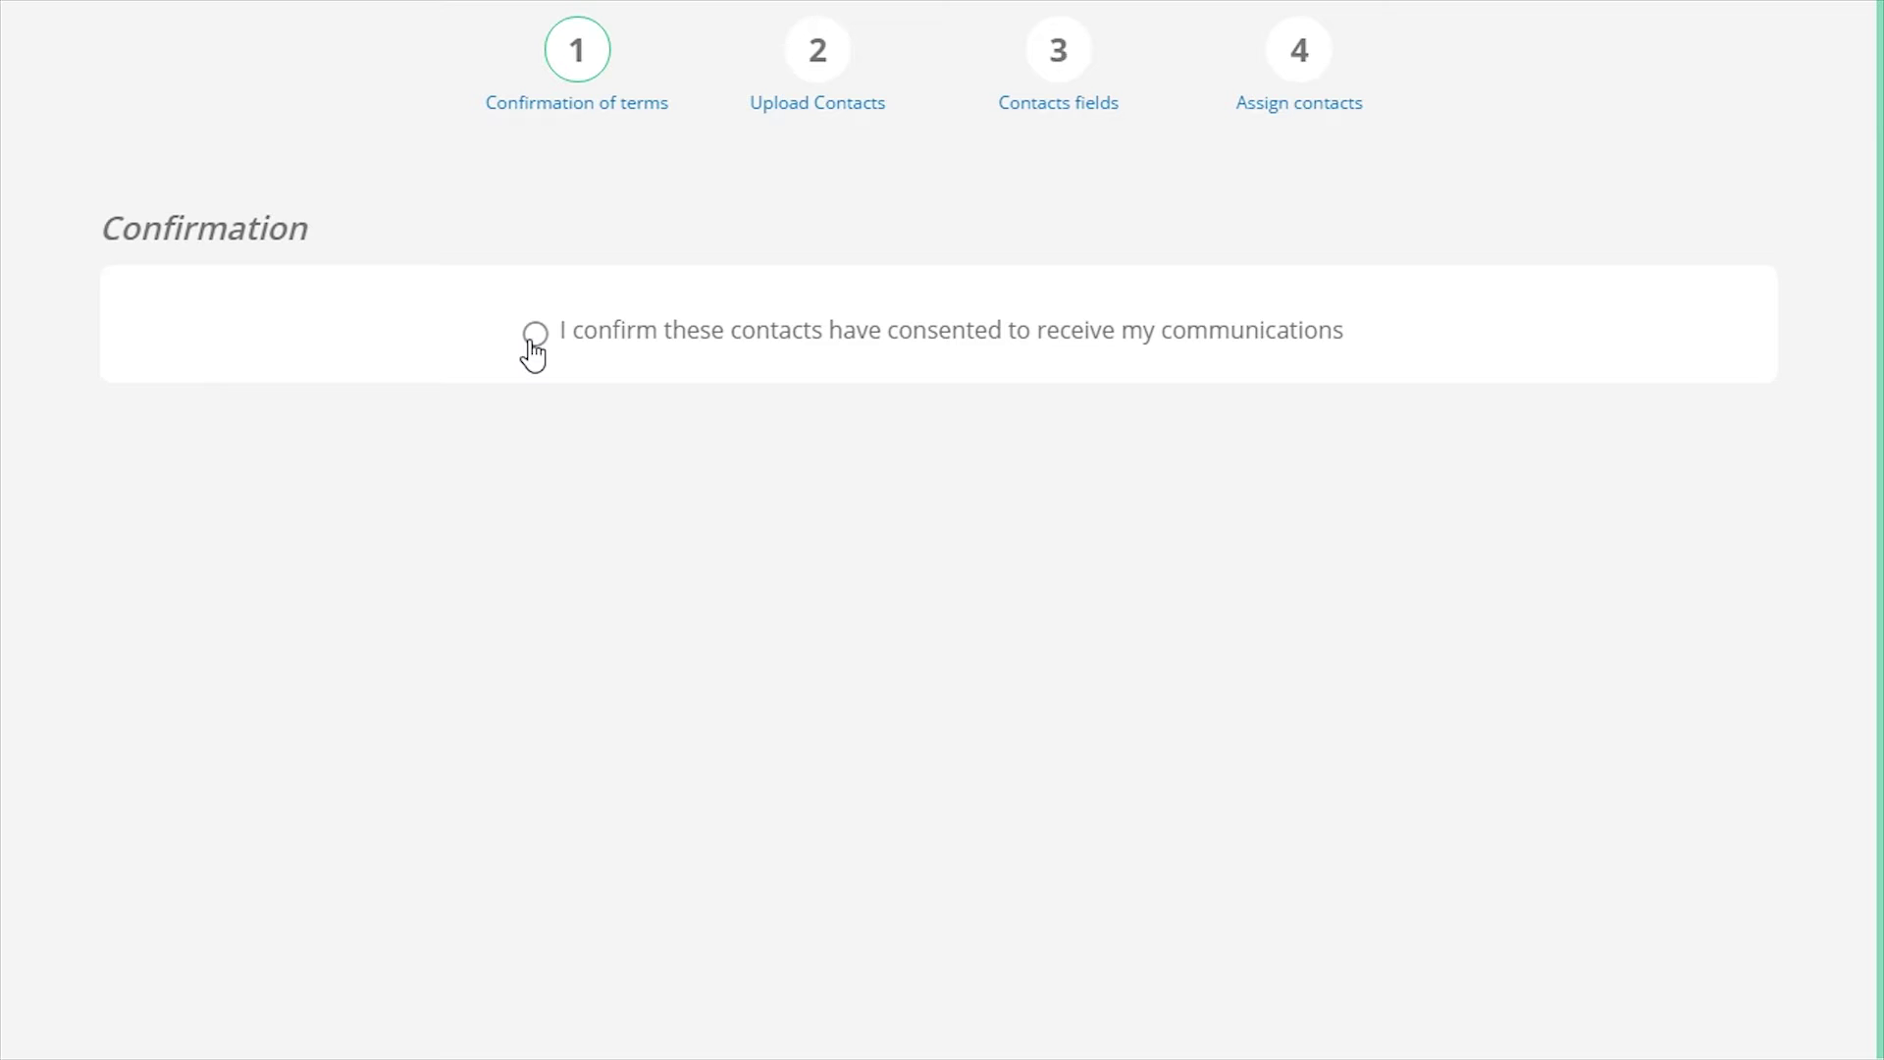
Step: Confirm consent, upload ExampleCSV.csv, save the field mapping and add the contacts under a new label
{"action": "left_click", "coordinate": [531, 344]}
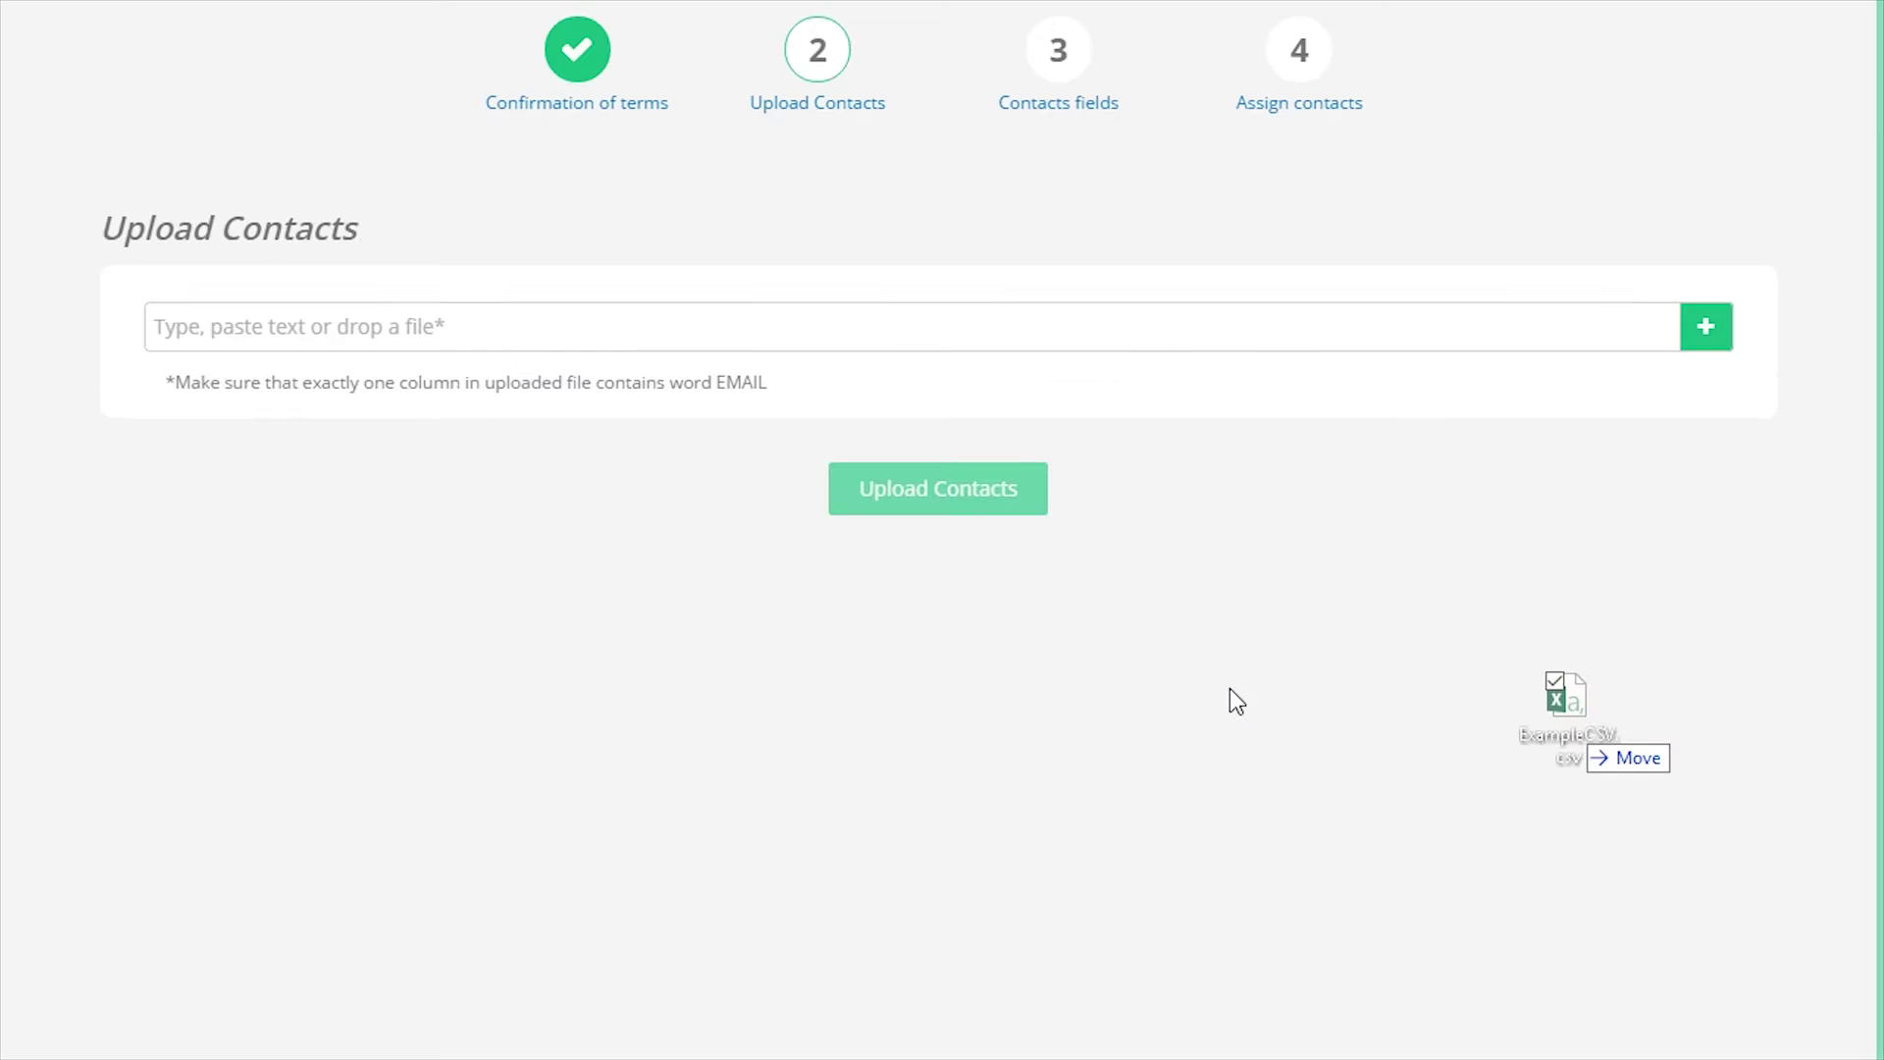
{"action": "left_click_drag", "start_coordinate": [1558, 687], "coordinate": [575, 396]}
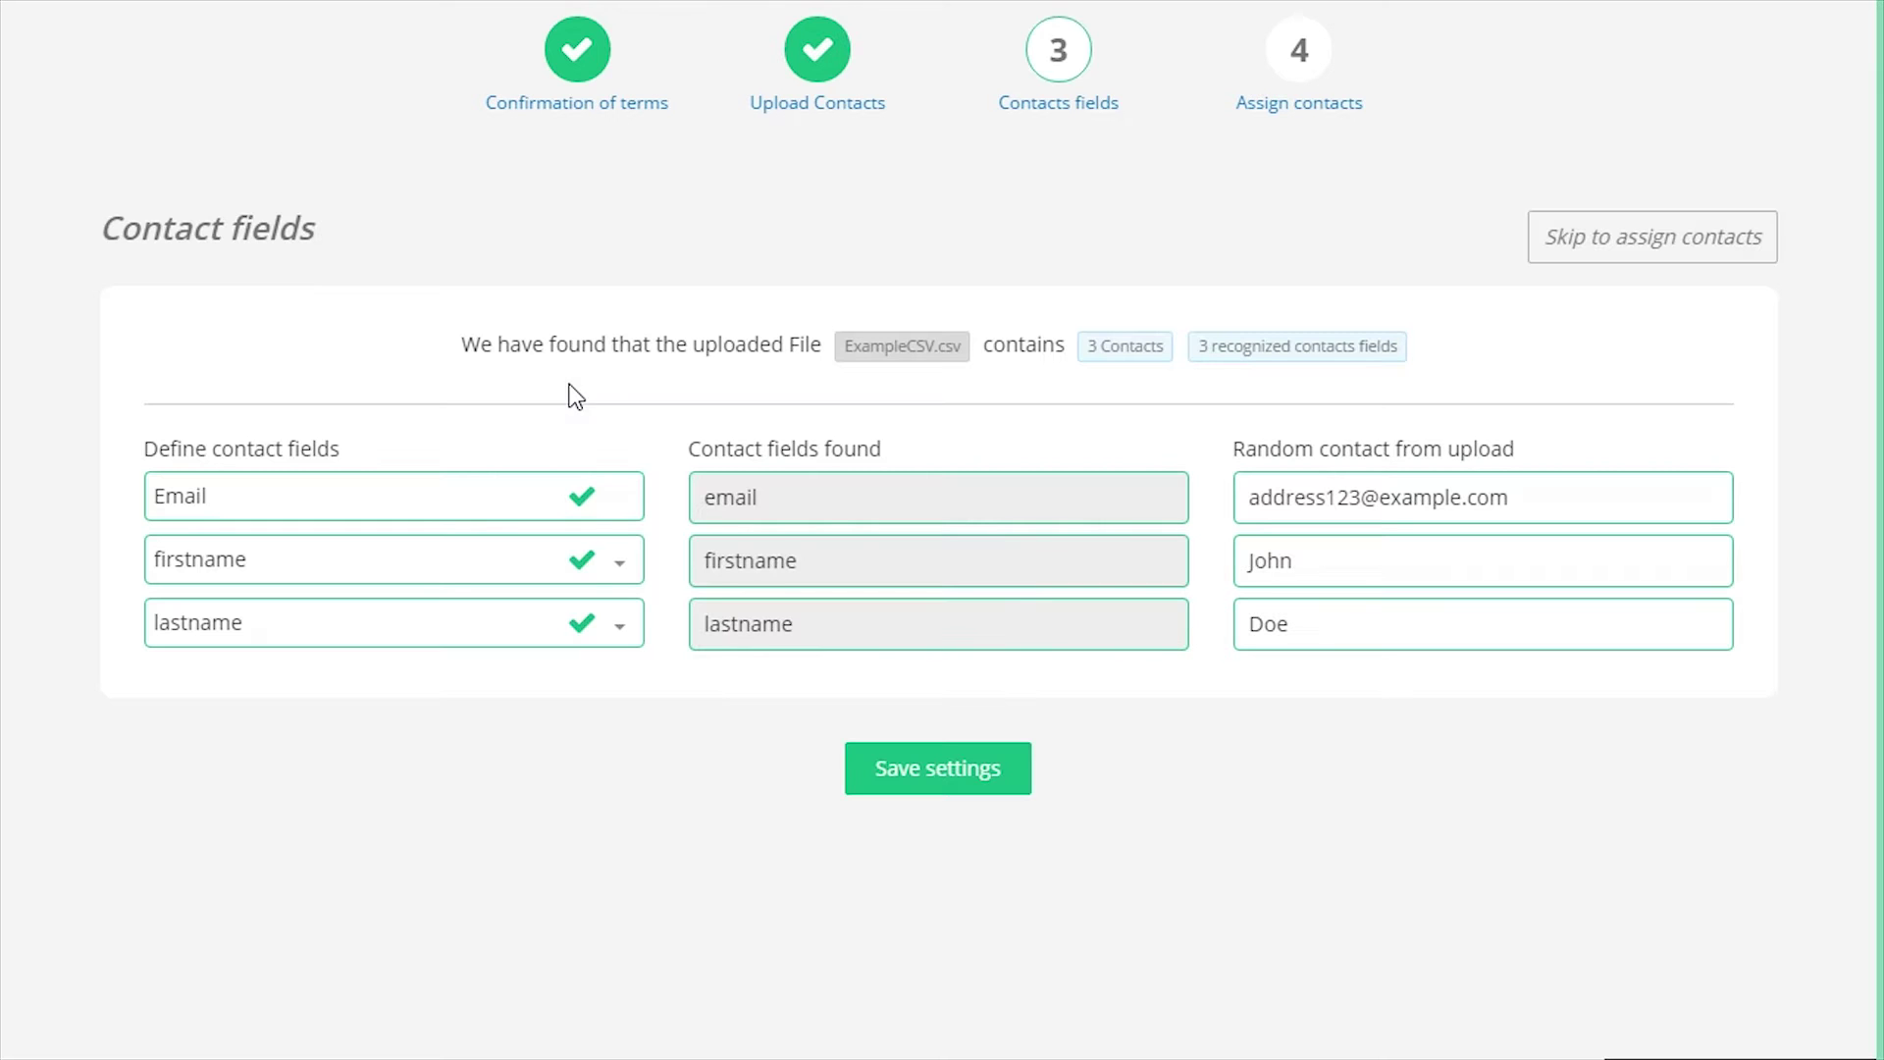
{"action": "left_click", "coordinate": [948, 772]}
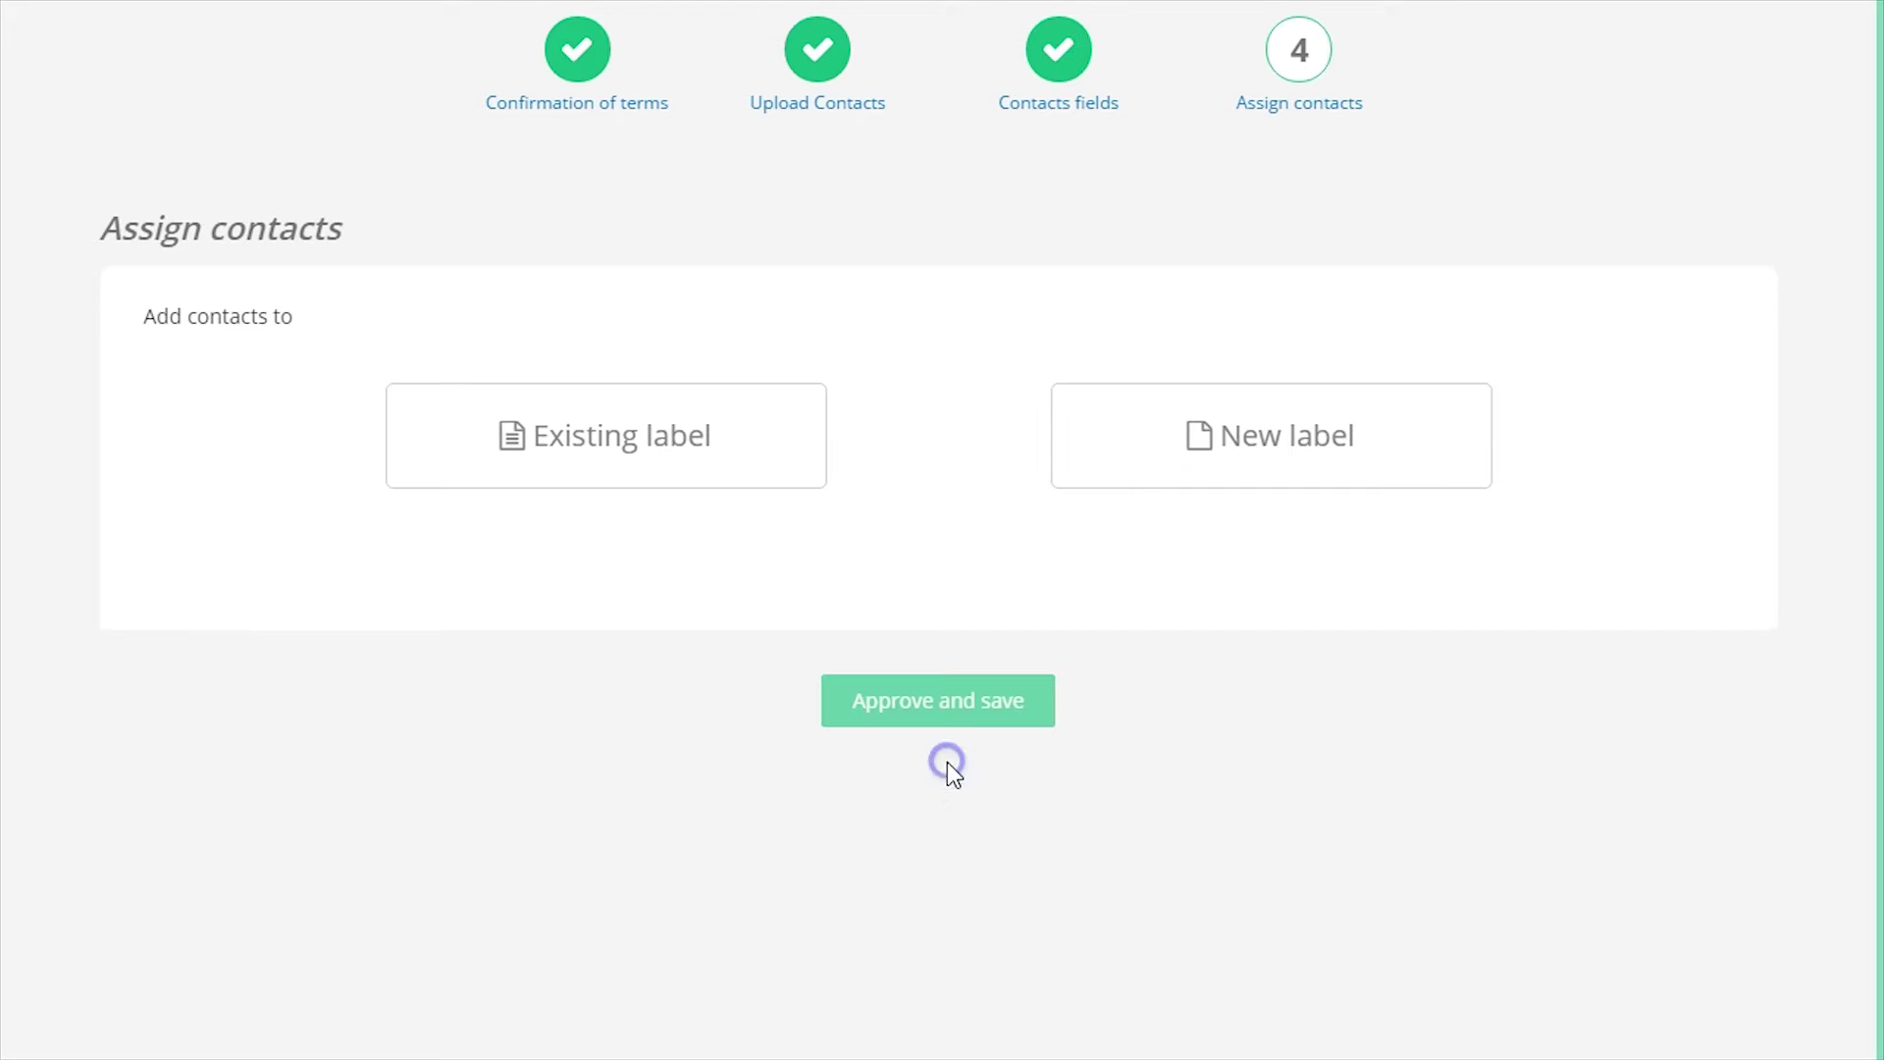
{"action": "left_click", "coordinate": [734, 498]}
{"action": "scroll", "coordinate": [601, 601], "scroll_direction": "down", "scroll_amount": 1}
{"action": "left_click", "coordinate": [1136, 359]}
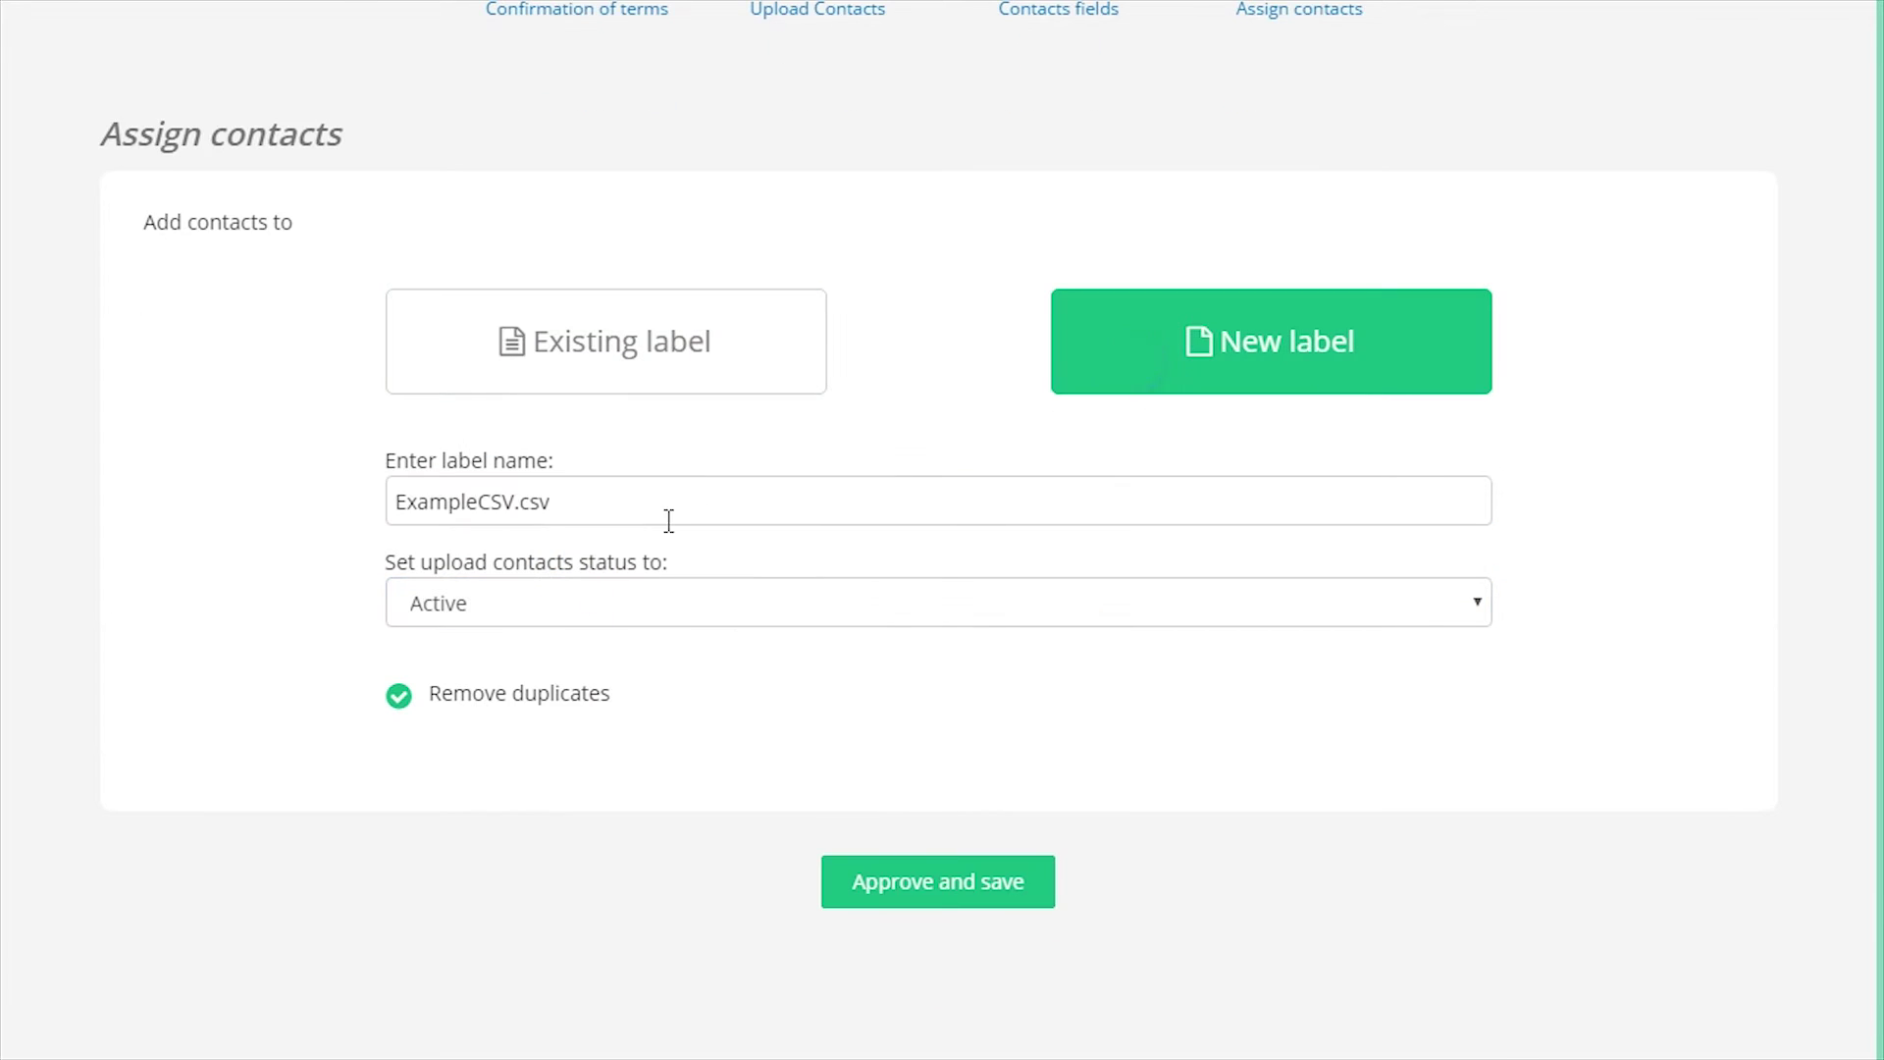
Step: In Quick Add, keep the All Contacts list, review the status choices and start entering an email address
{"action": "left_click", "coordinate": [1616, 210]}
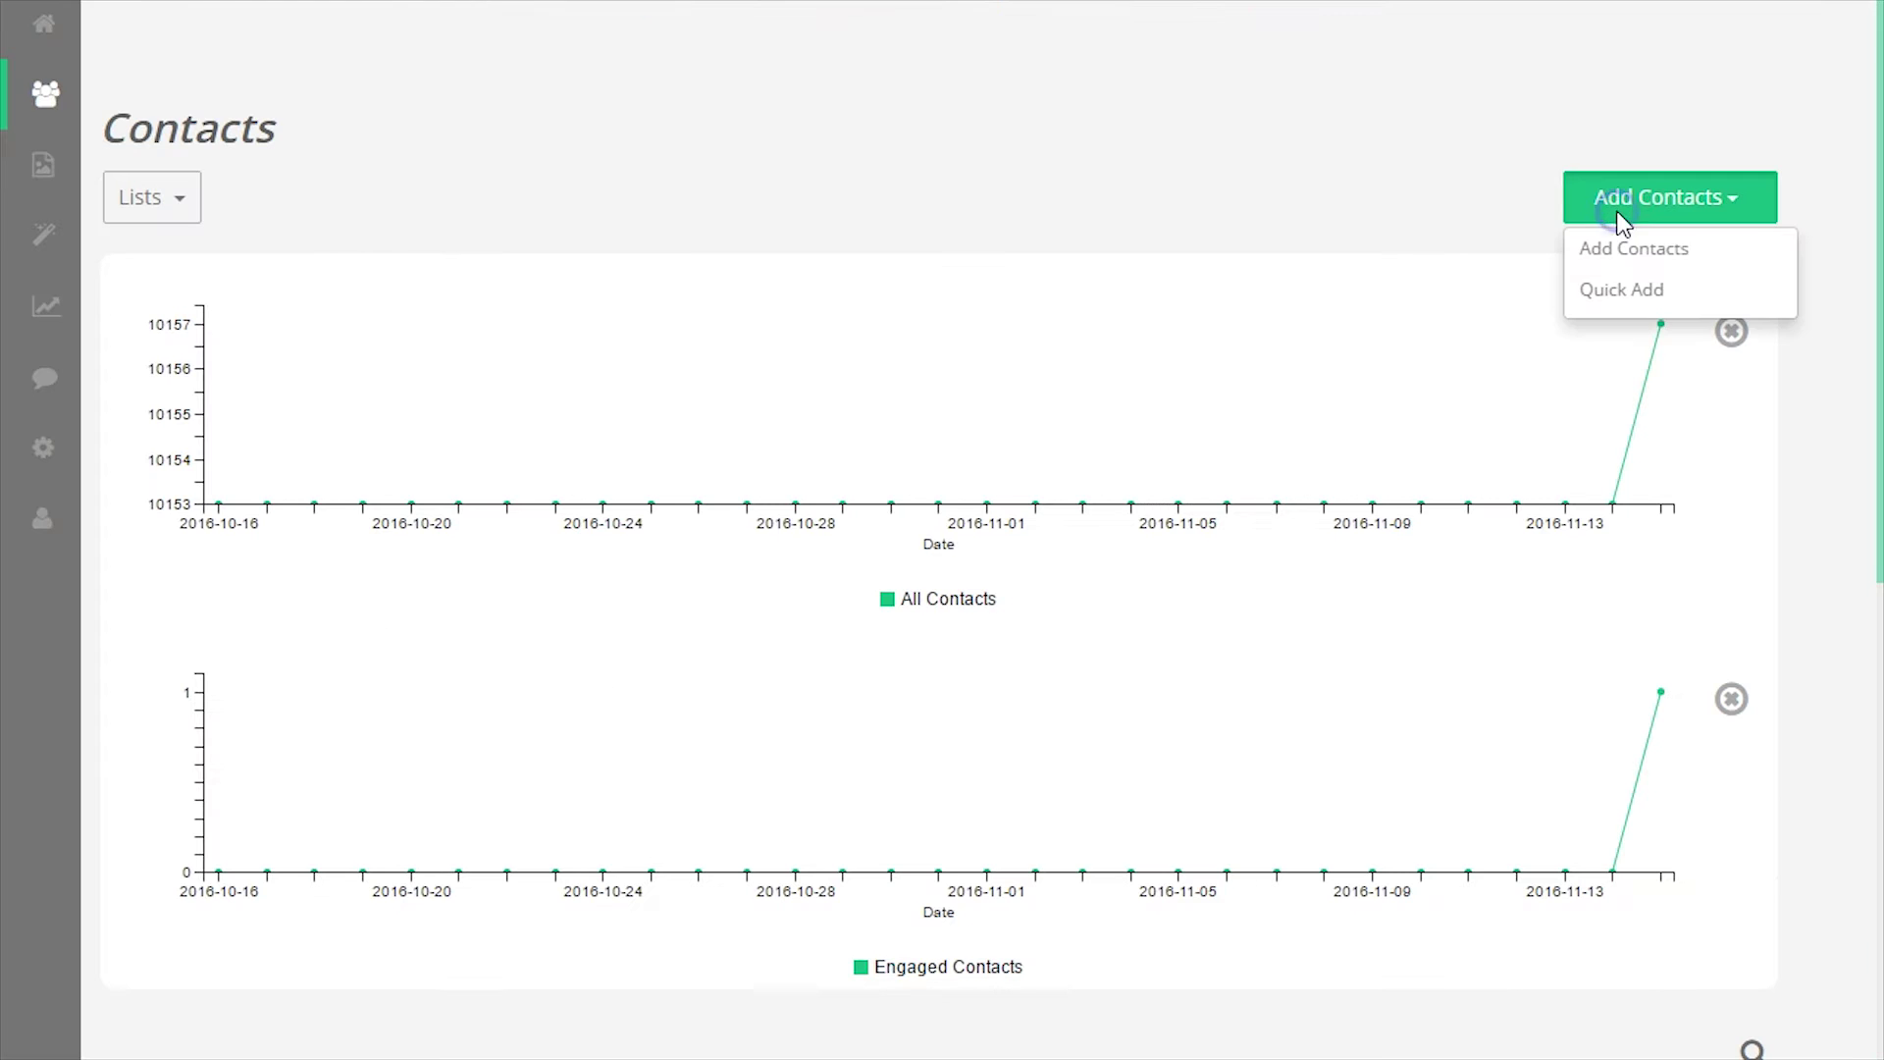
{"action": "left_click", "coordinate": [1611, 287]}
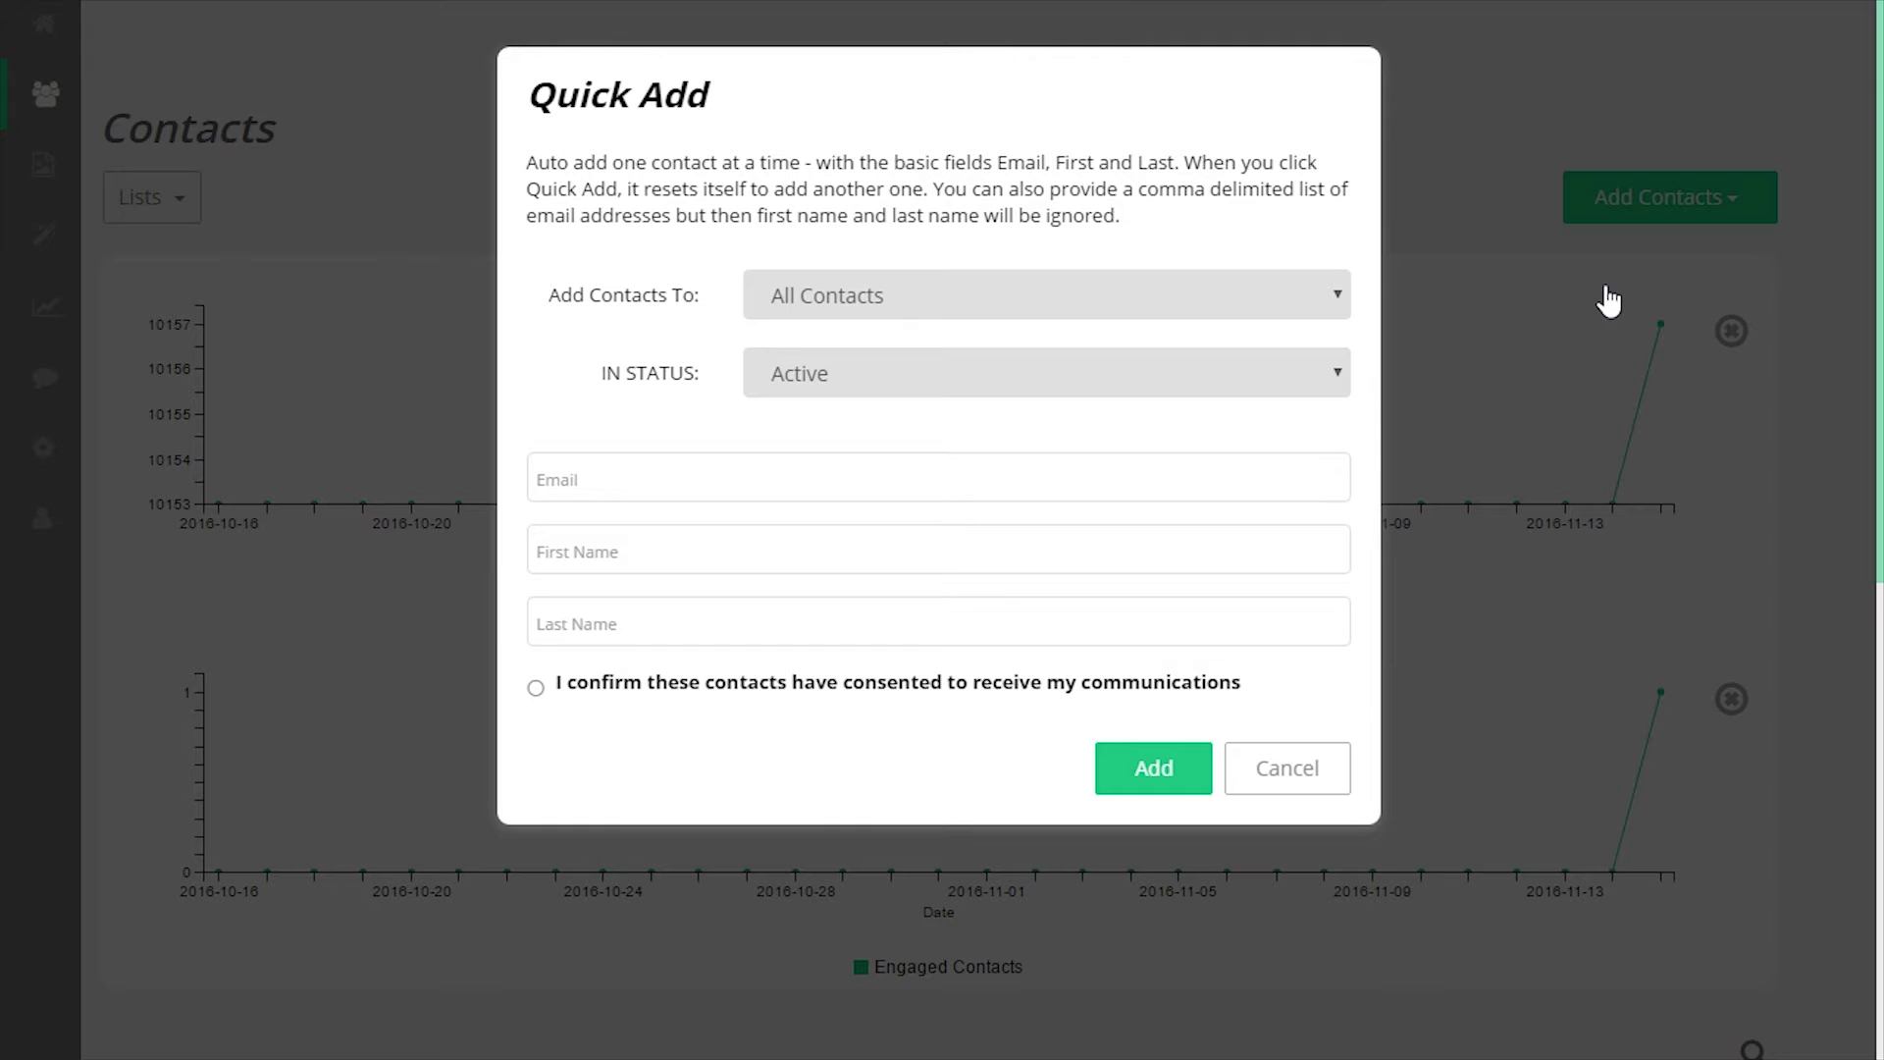
{"action": "left_click", "coordinate": [967, 299]}
{"action": "left_click", "coordinate": [852, 335]}
{"action": "left_click", "coordinate": [854, 373]}
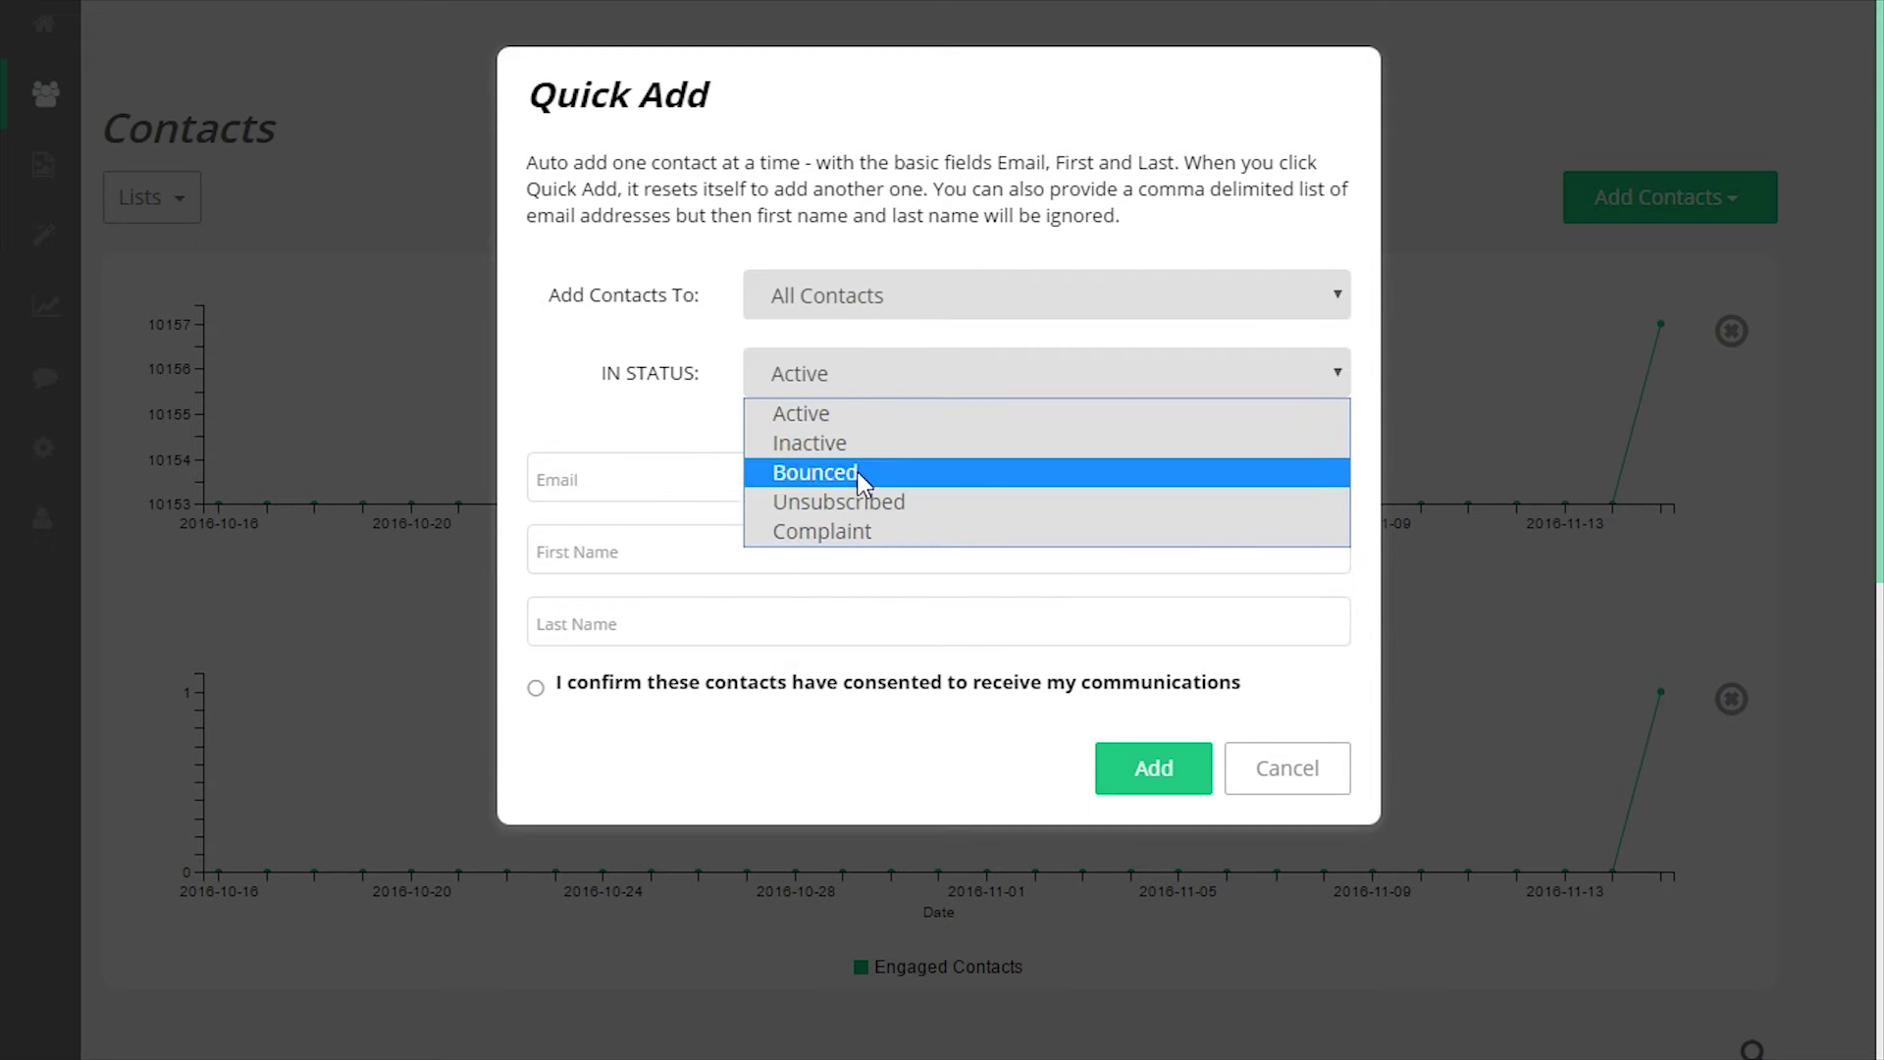
{"action": "left_click", "coordinate": [675, 473]}
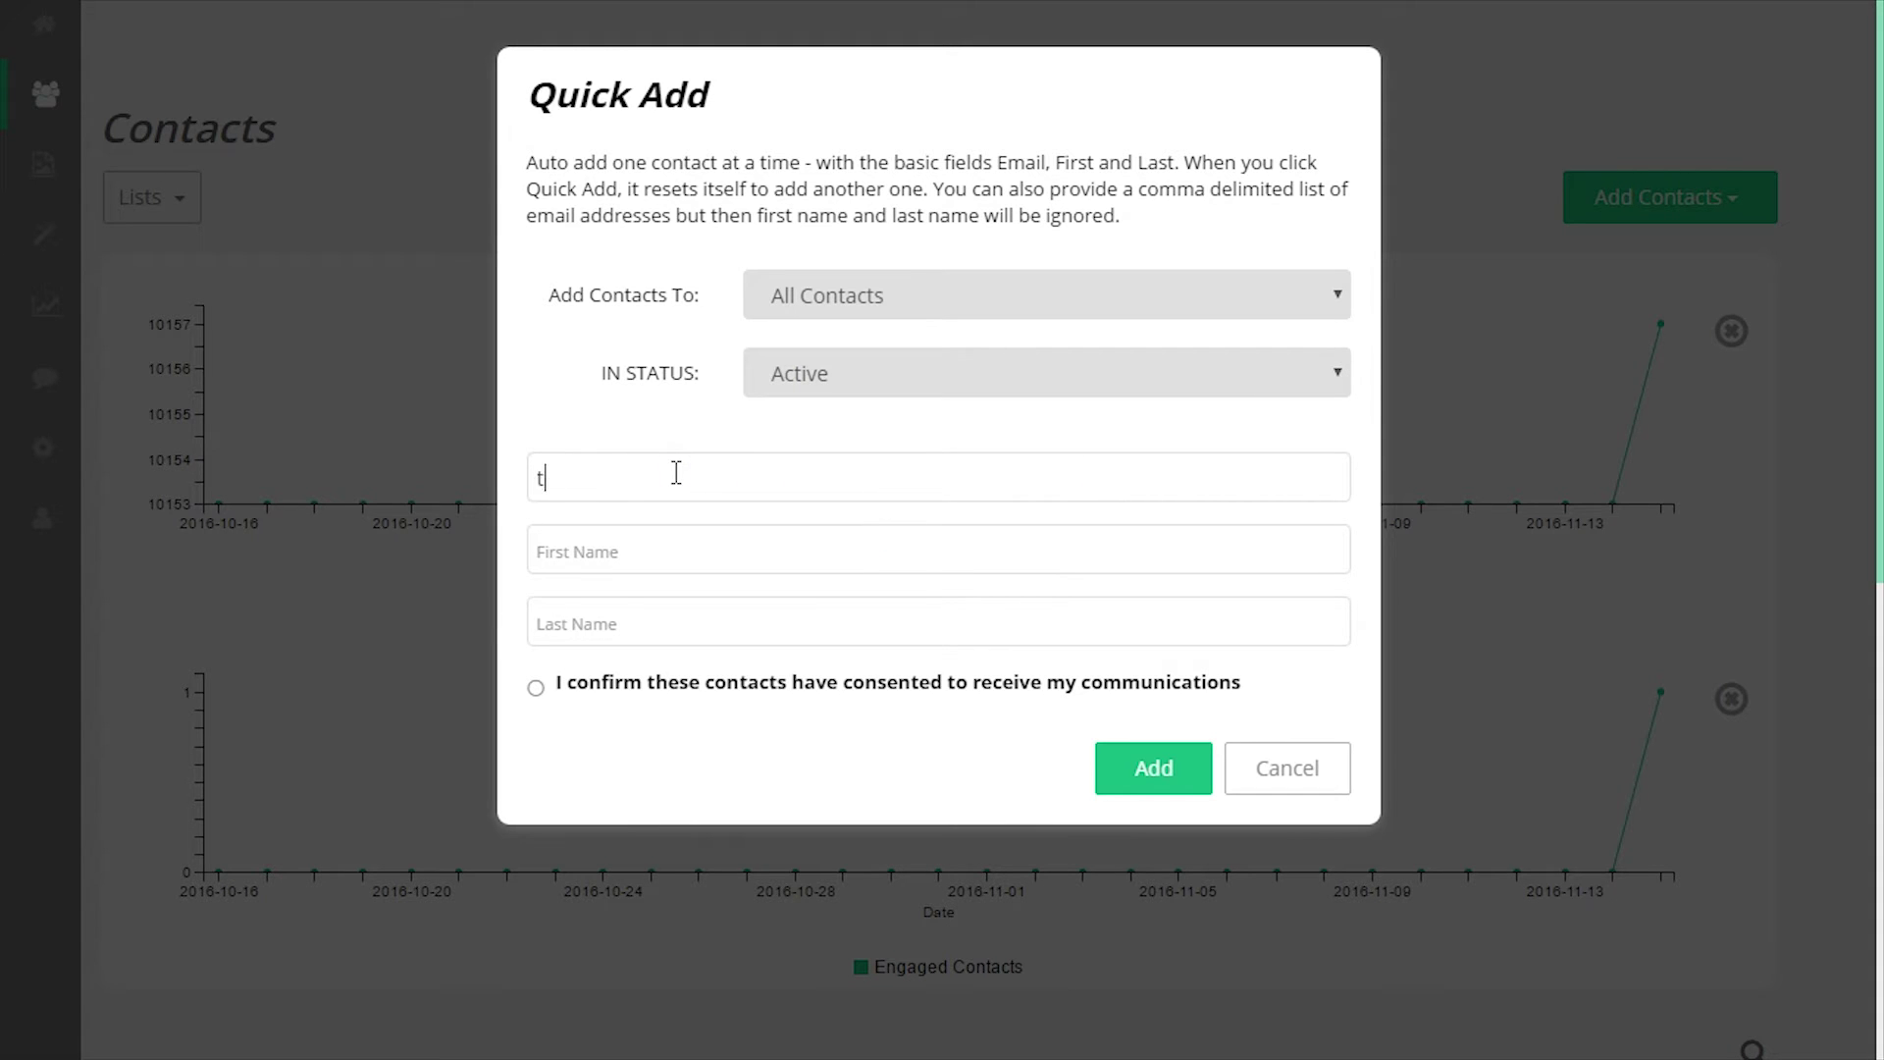
{"action": "type", "text": "tu"}
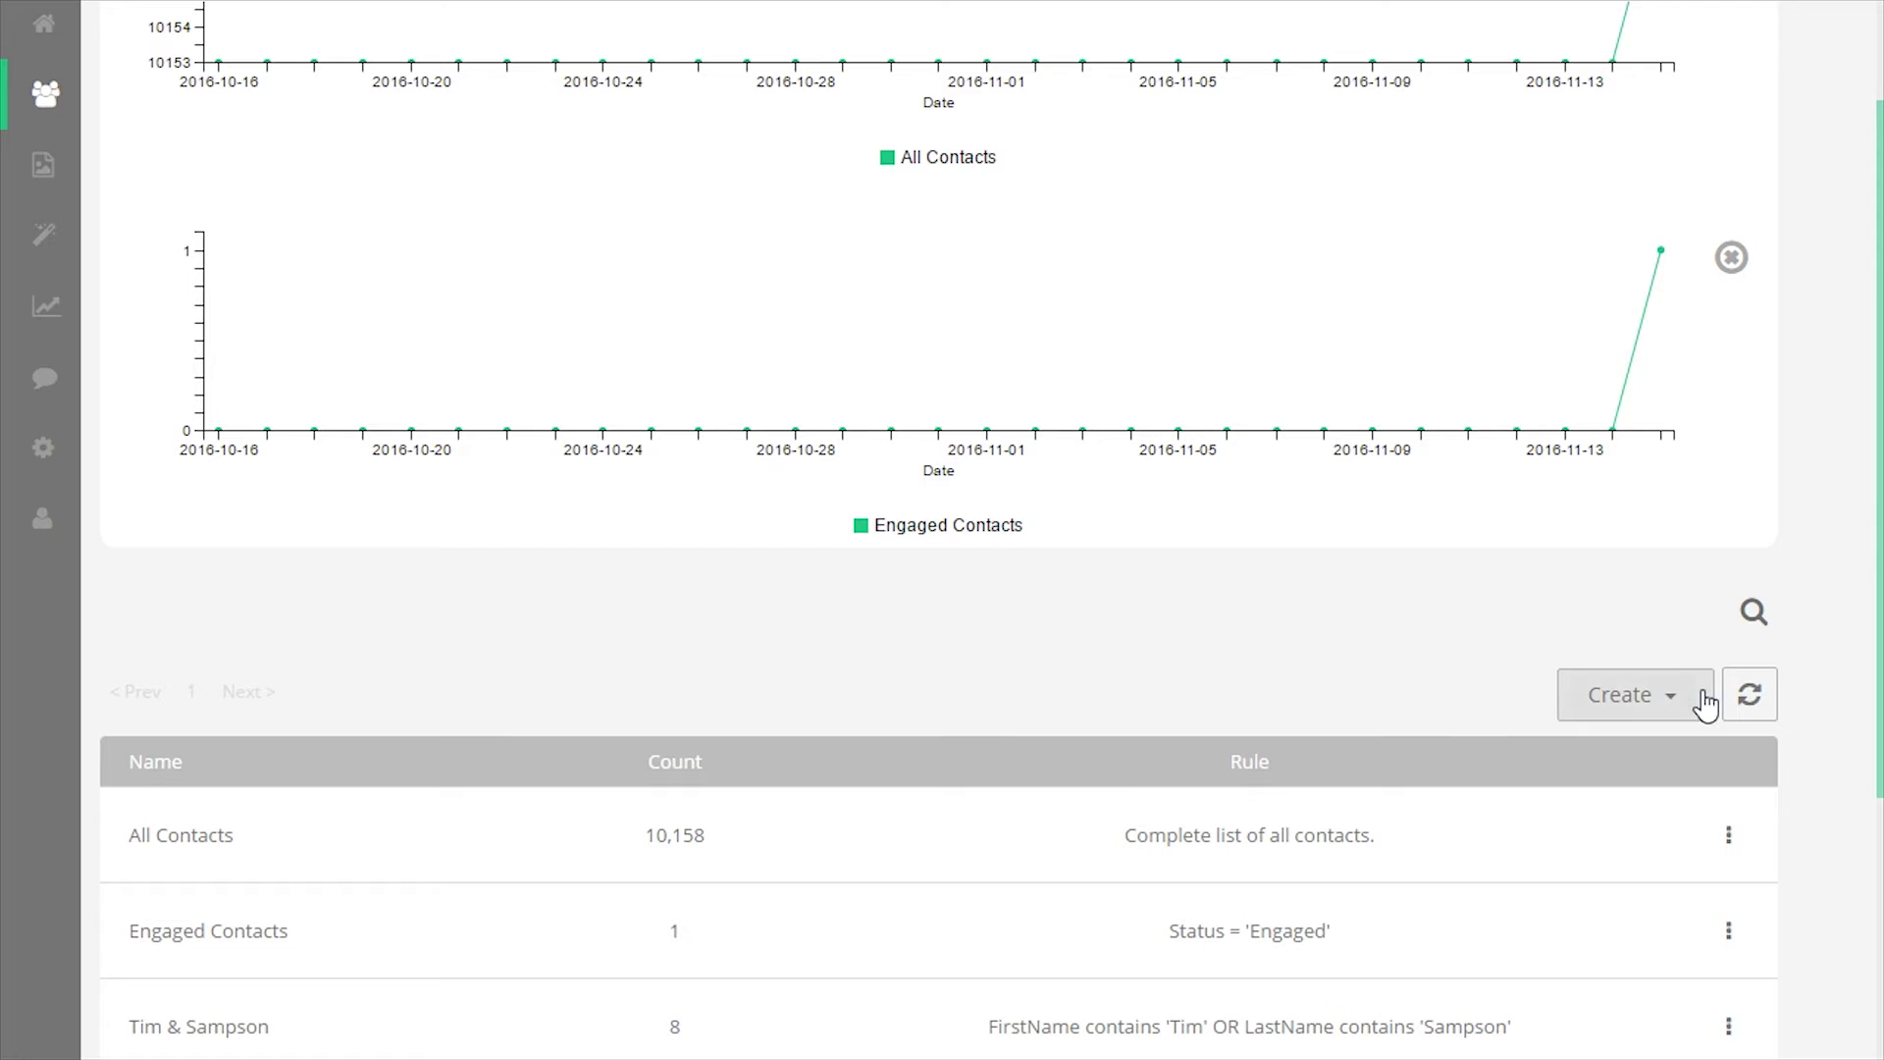
Step: Preview the sign-up Web Form builder
{"action": "left_click", "coordinate": [1704, 703]}
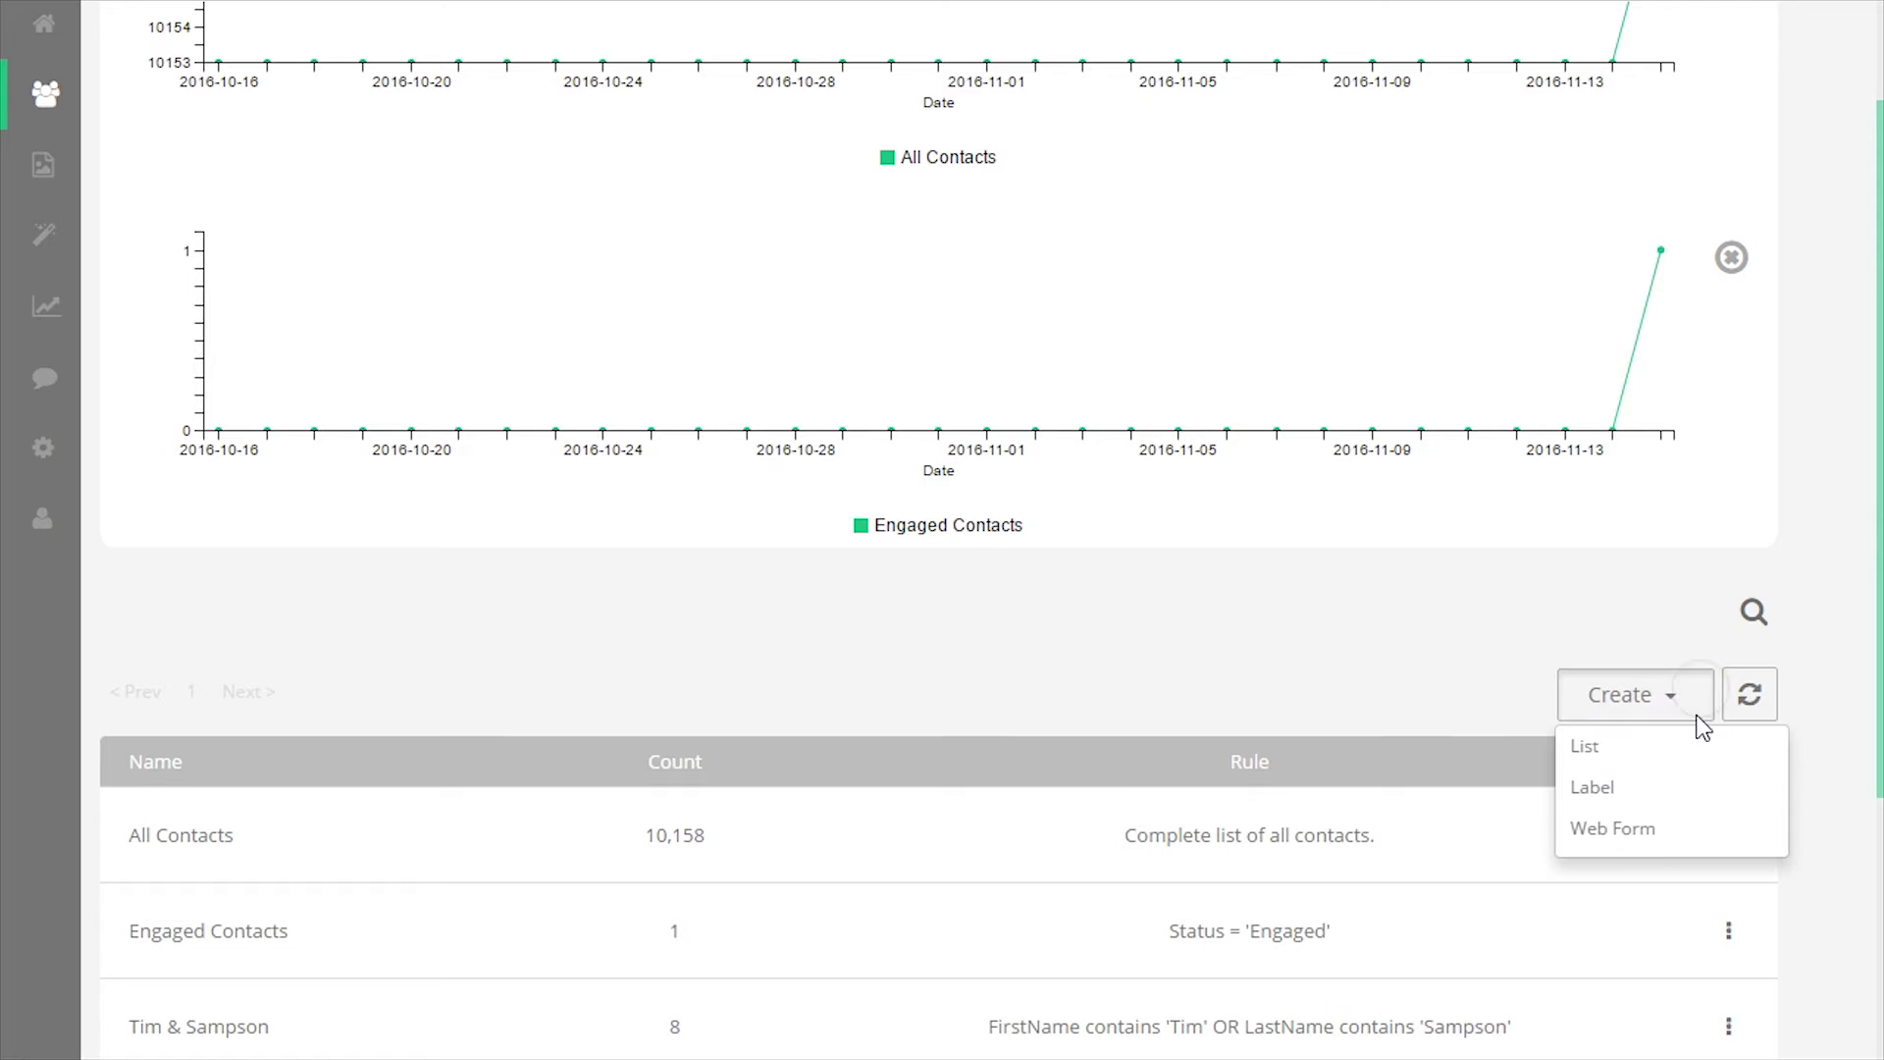
{"action": "left_click", "coordinate": [1625, 835]}
{"action": "scroll", "coordinate": [721, 471], "scroll_direction": "down", "scroll_amount": 5}
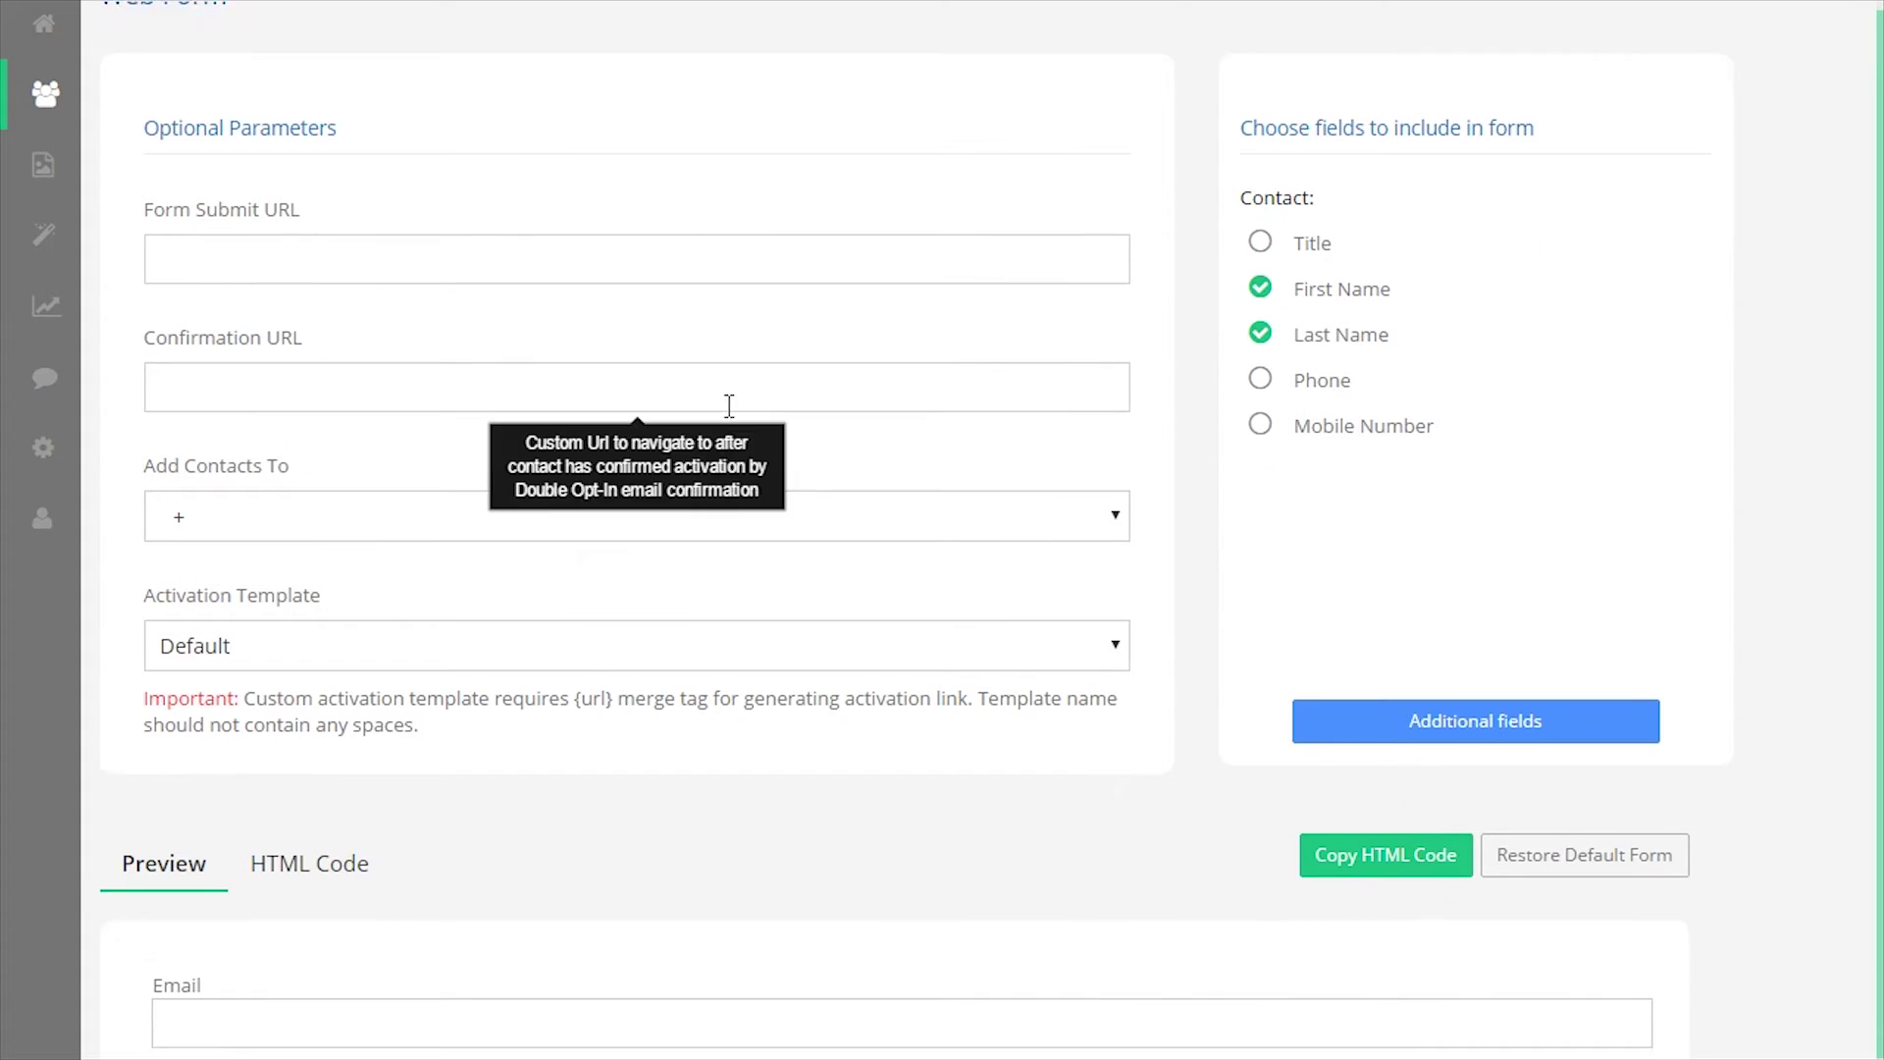
{"action": "scroll", "coordinate": [721, 508], "scroll_direction": "up", "scroll_amount": 6}
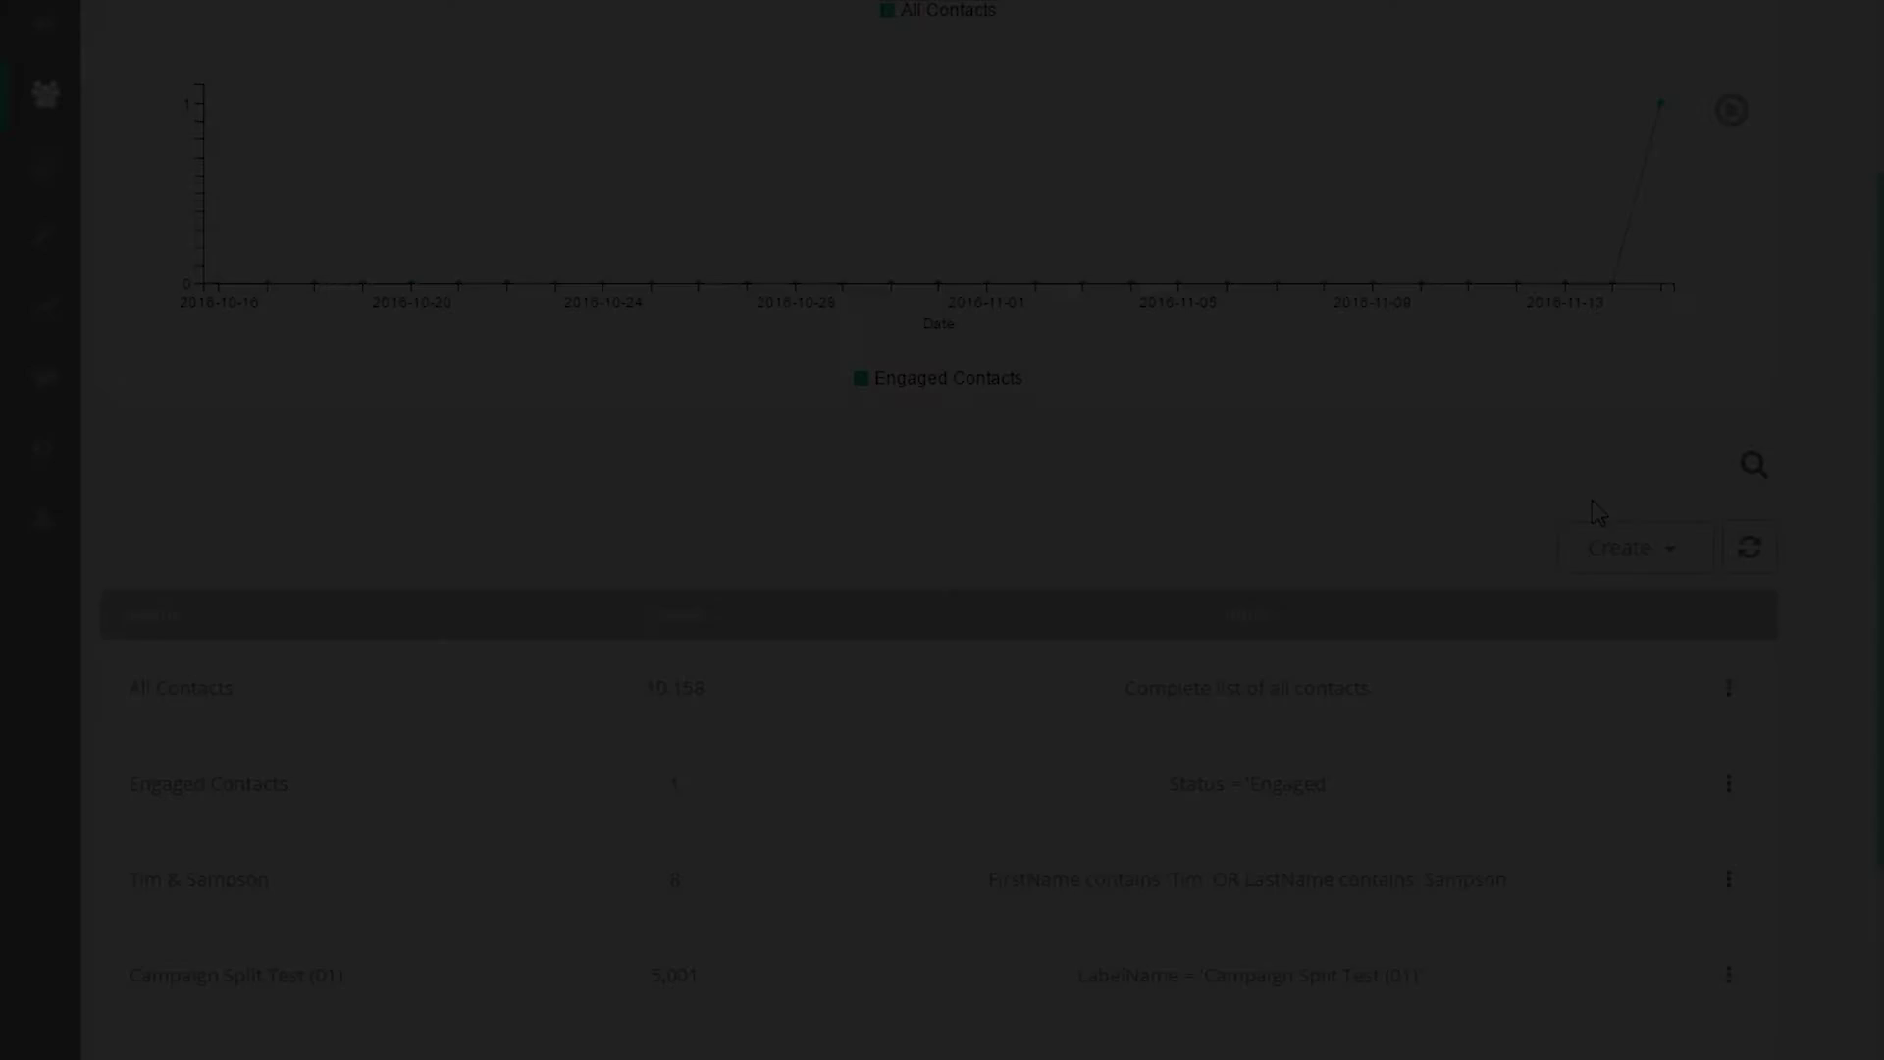
{"action": "left_click", "coordinate": [1598, 544]}
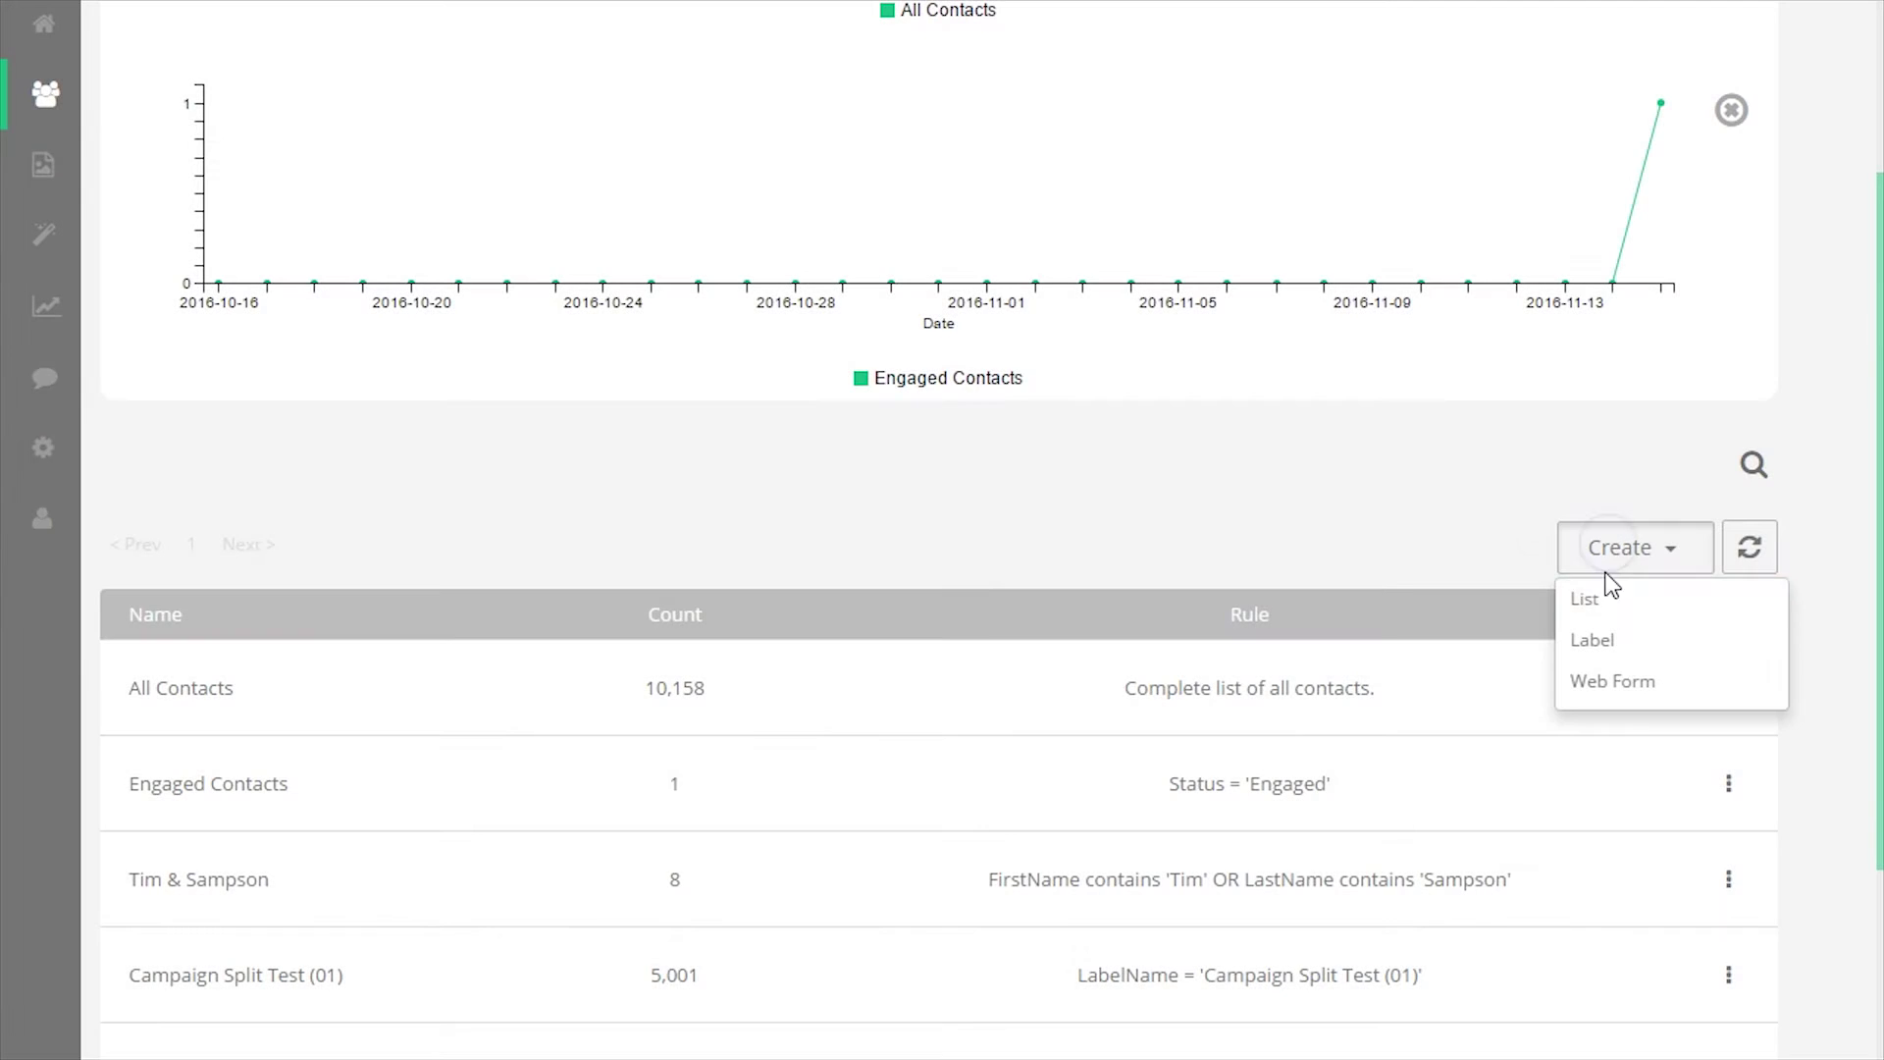
{"action": "left_click", "coordinate": [1636, 642]}
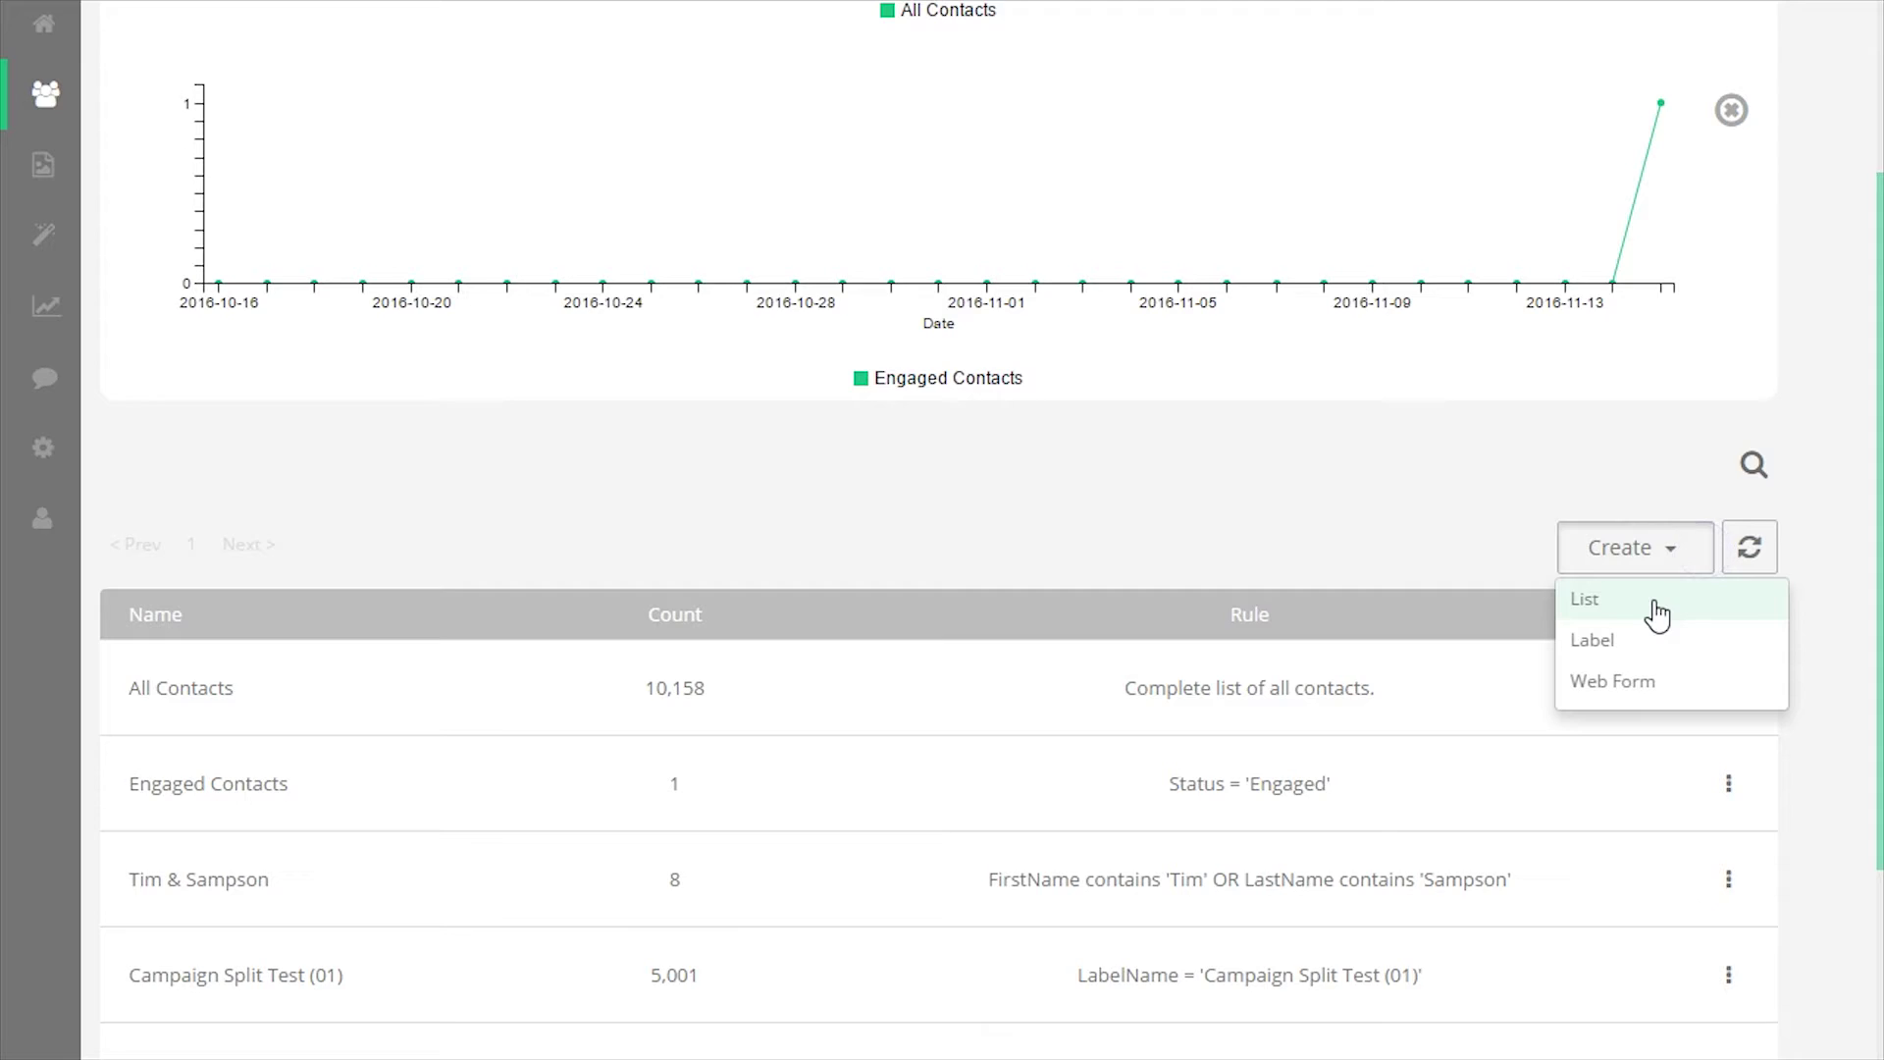
{"action": "left_click", "coordinate": [1653, 599]}
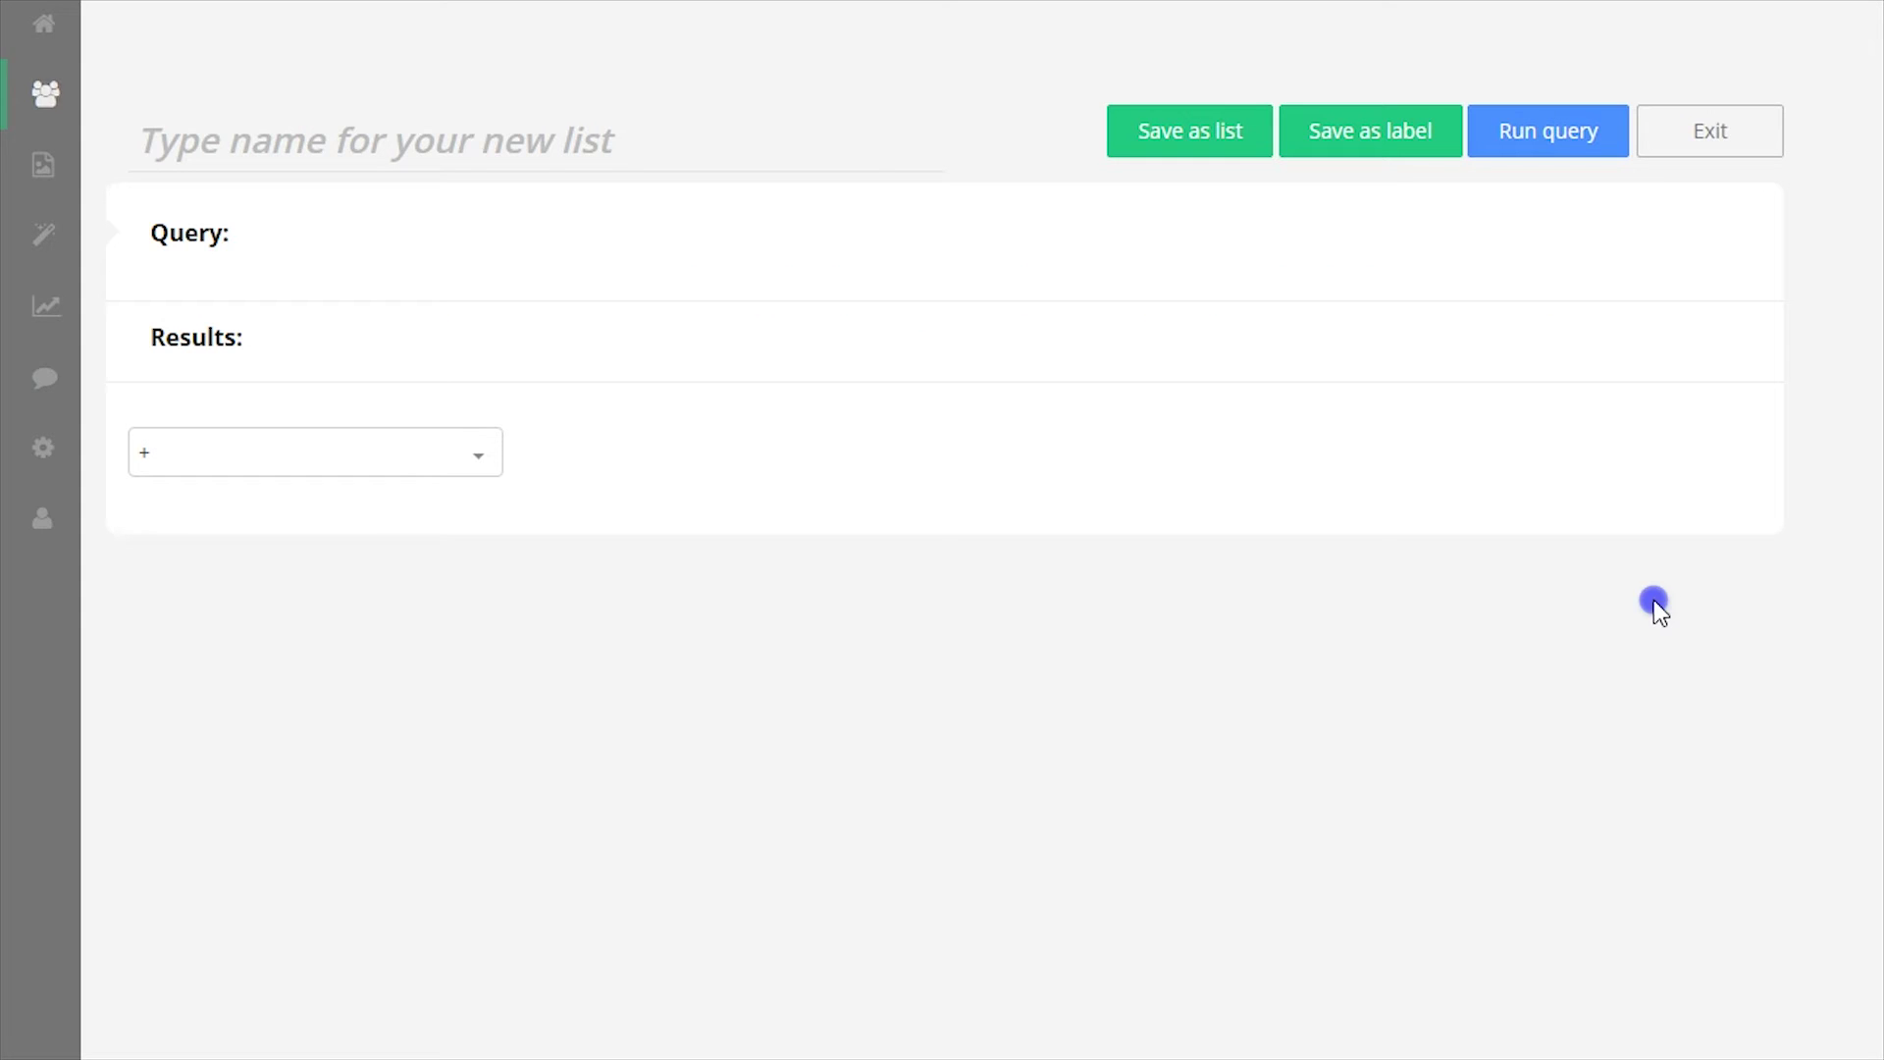
{"action": "left_click", "coordinate": [235, 444]}
{"action": "scroll", "coordinate": [242, 618], "scroll_direction": "down", "scroll_amount": 3}
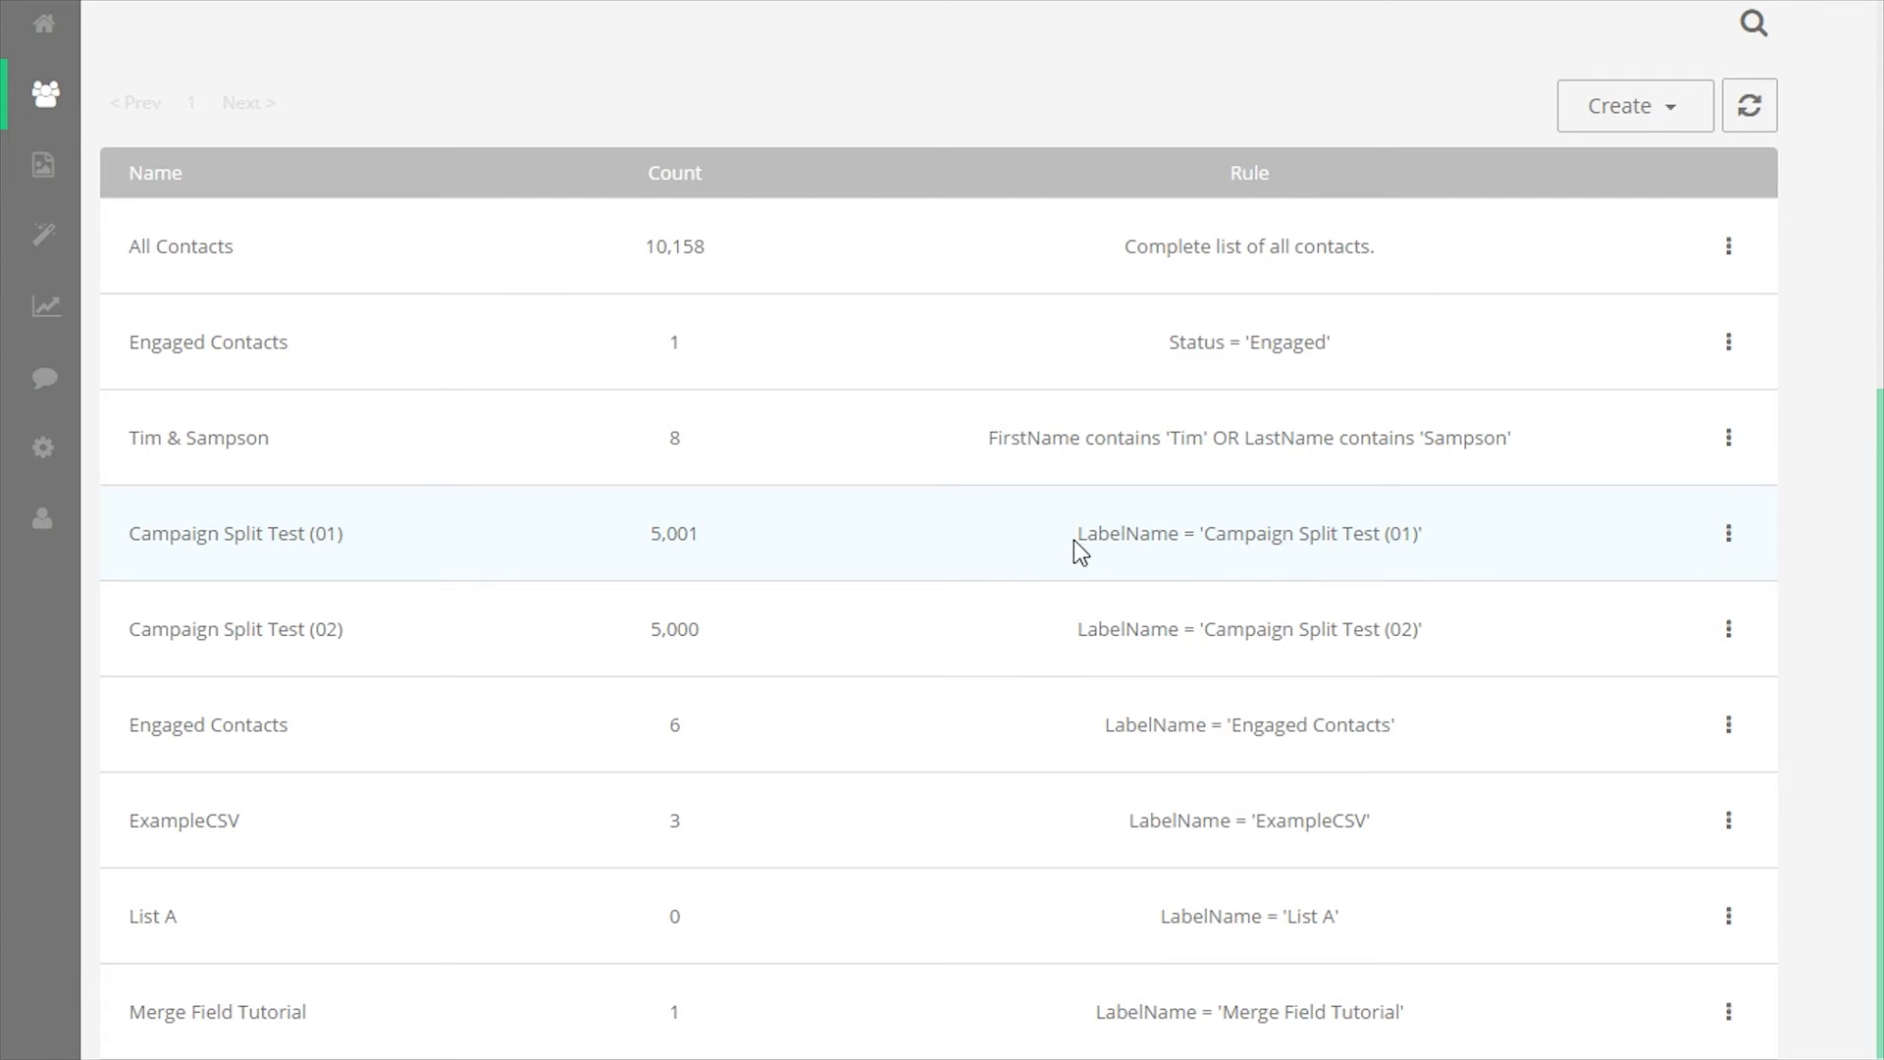
{"action": "left_click_drag", "start_coordinate": [1077, 549], "coordinate": [1450, 552]}
Step: View the contacts in Campaign Split Test (01), then go back to the lists
{"action": "left_click", "coordinate": [1728, 533]}
{"action": "left_click", "coordinate": [1695, 580]}
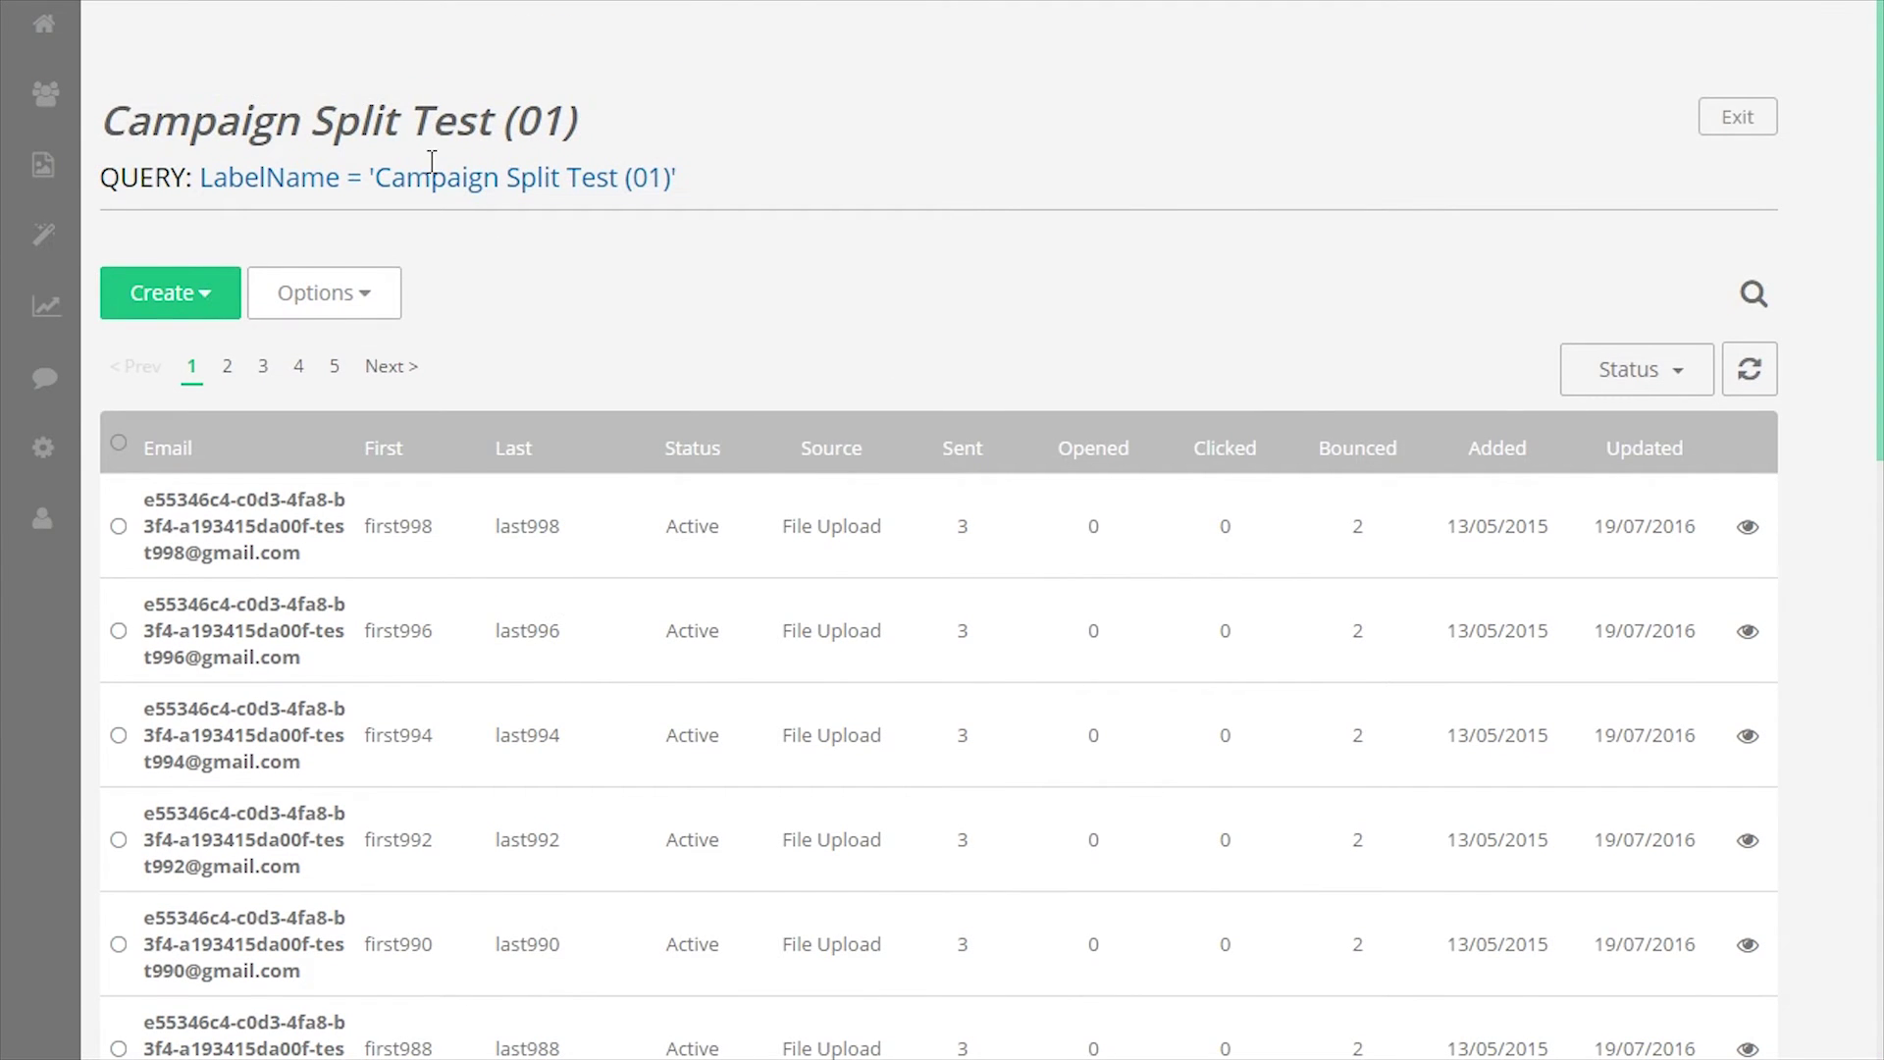
{"action": "scroll", "coordinate": [747, 281], "scroll_direction": "down", "scroll_amount": 15}
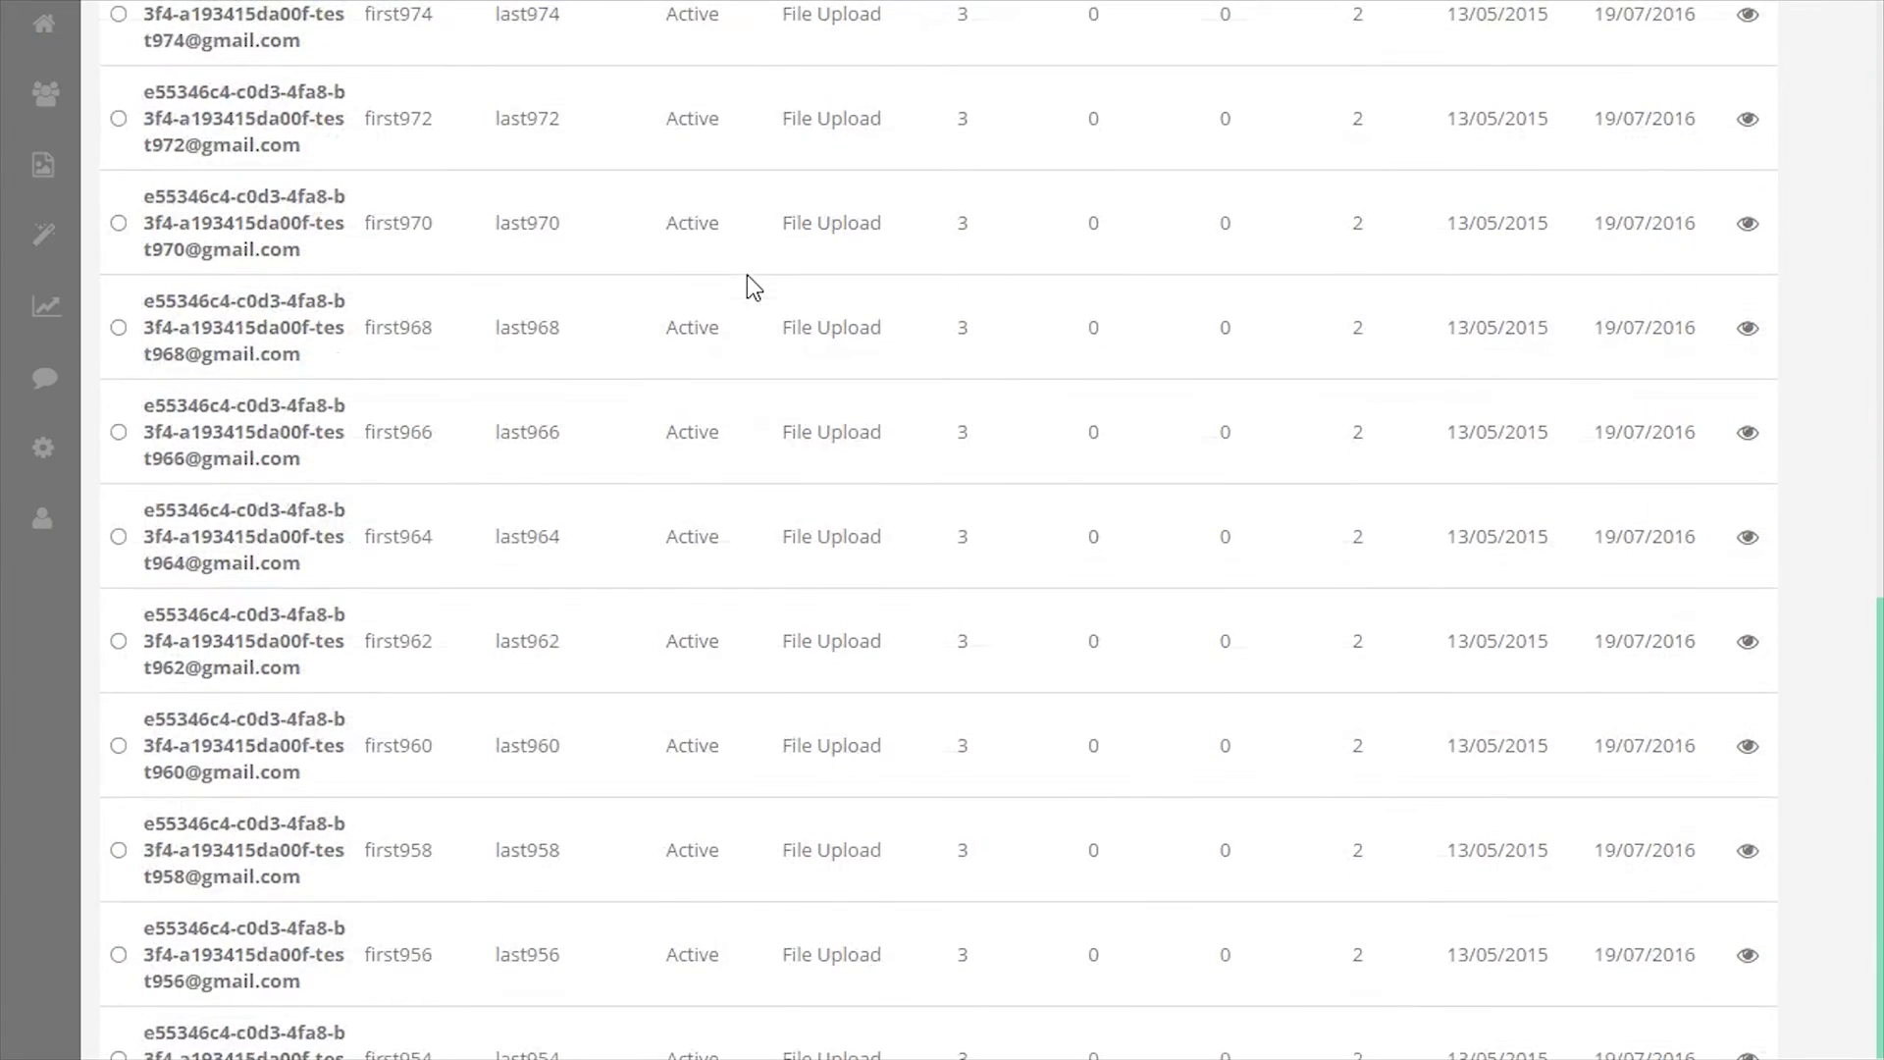
{"action": "scroll", "coordinate": [748, 281], "scroll_direction": "up", "scroll_amount": 8}
{"action": "scroll", "coordinate": [756, 287], "scroll_direction": "up", "scroll_amount": 8}
{"action": "left_click", "coordinate": [1753, 120]}
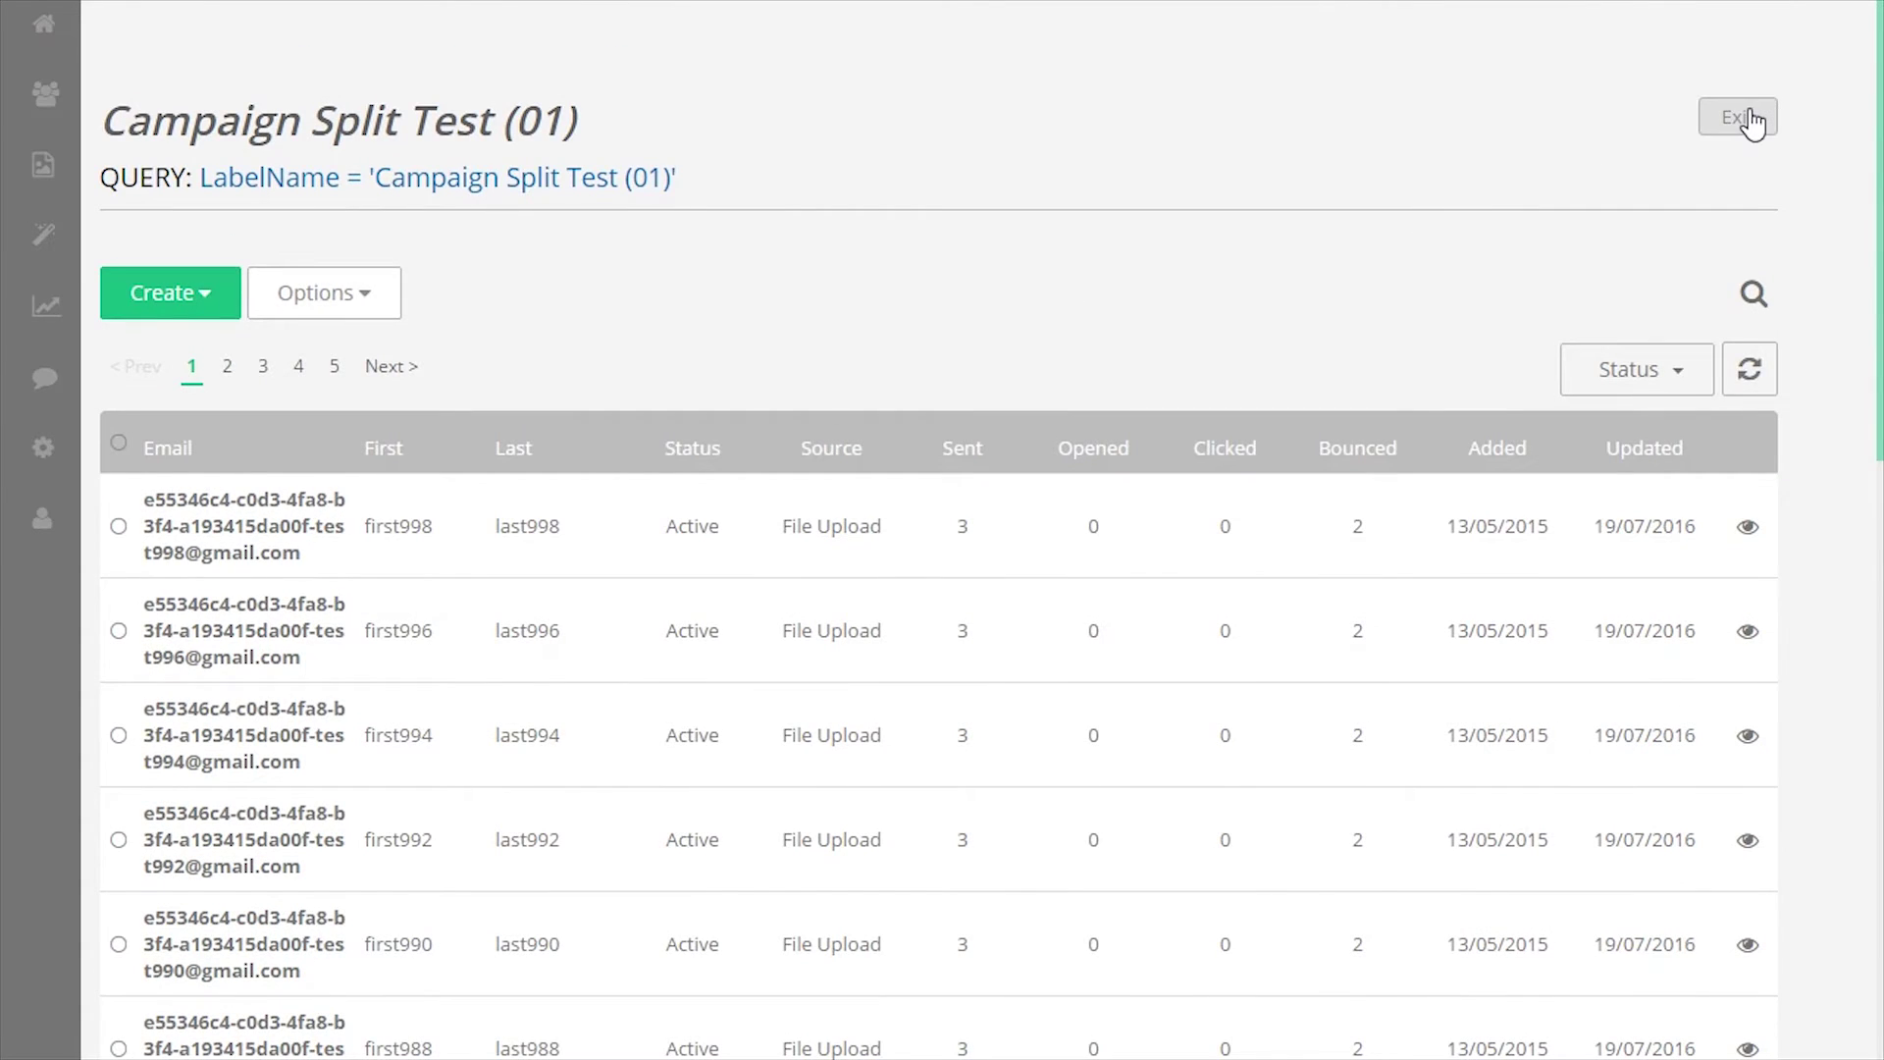
Step: Explore the new list's query field dropdown, expanding the Statistic group
{"action": "left_click", "coordinate": [232, 446]}
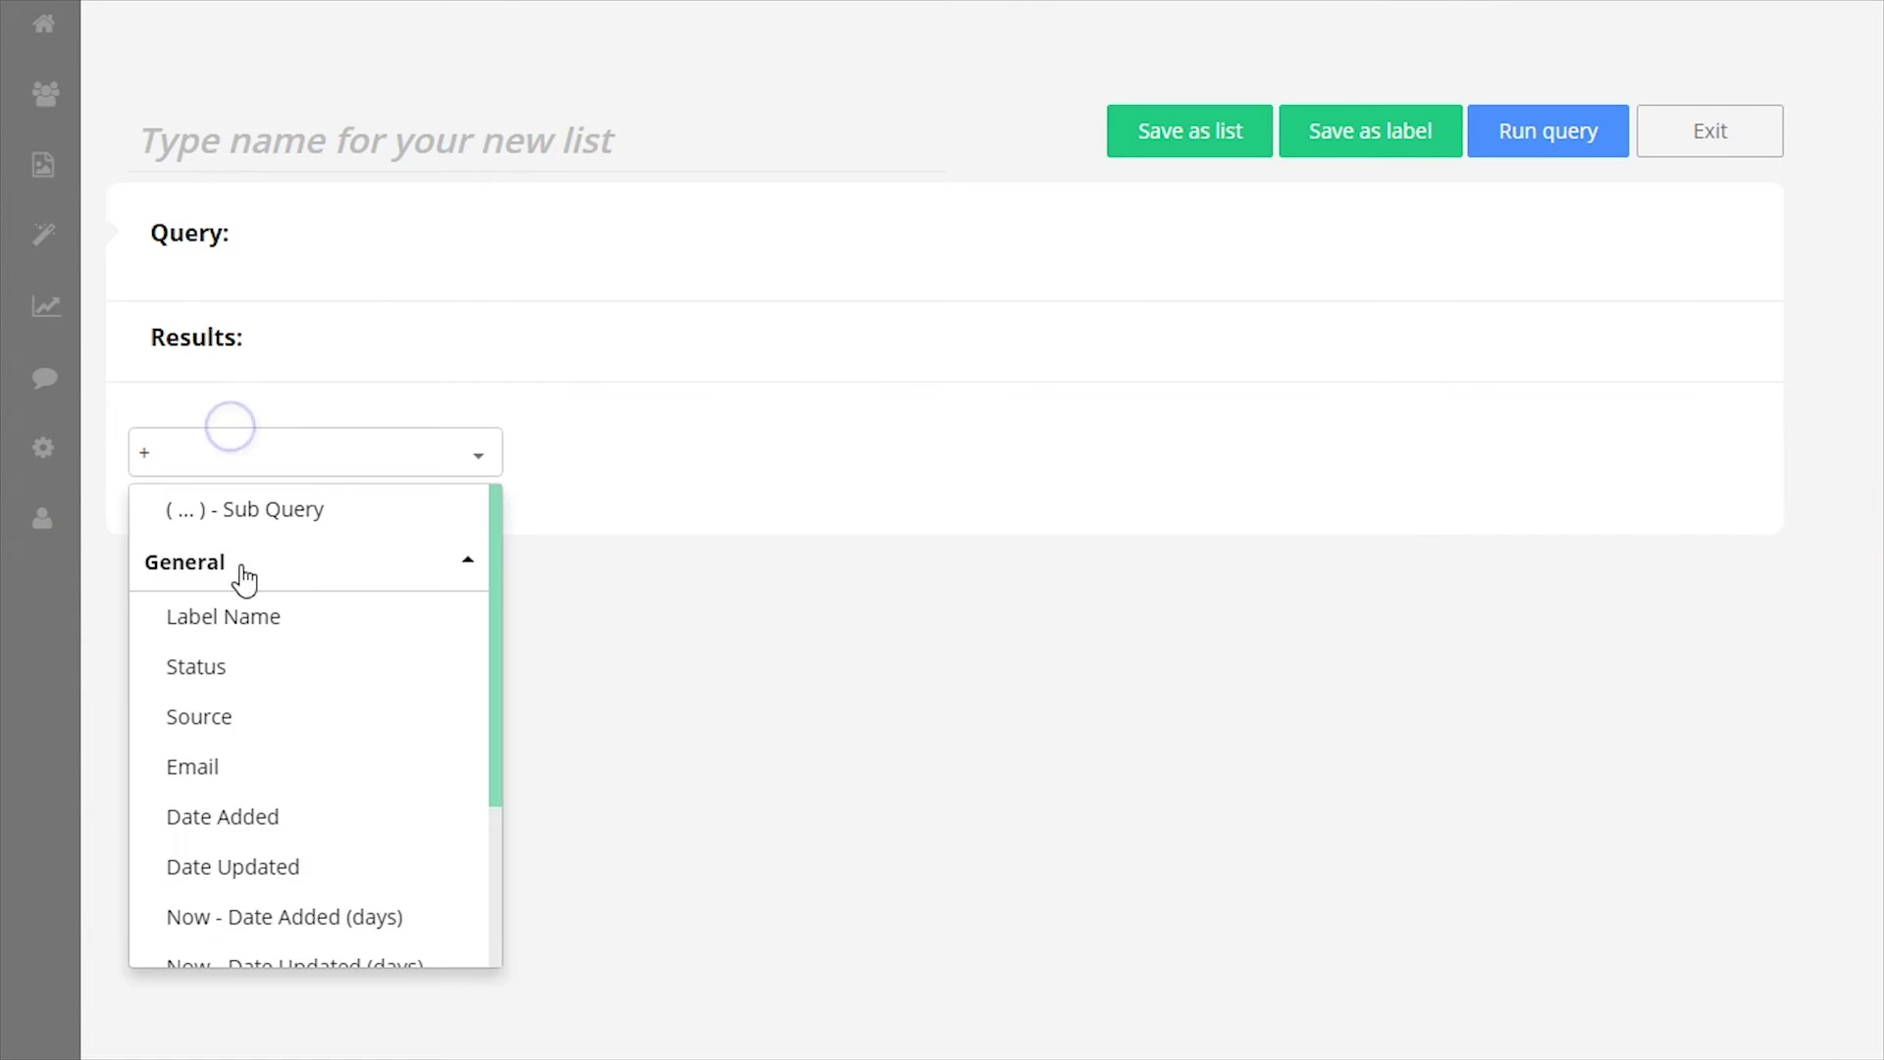
{"action": "scroll", "coordinate": [244, 589], "scroll_direction": "down", "scroll_amount": 3}
{"action": "left_click", "coordinate": [250, 147]}
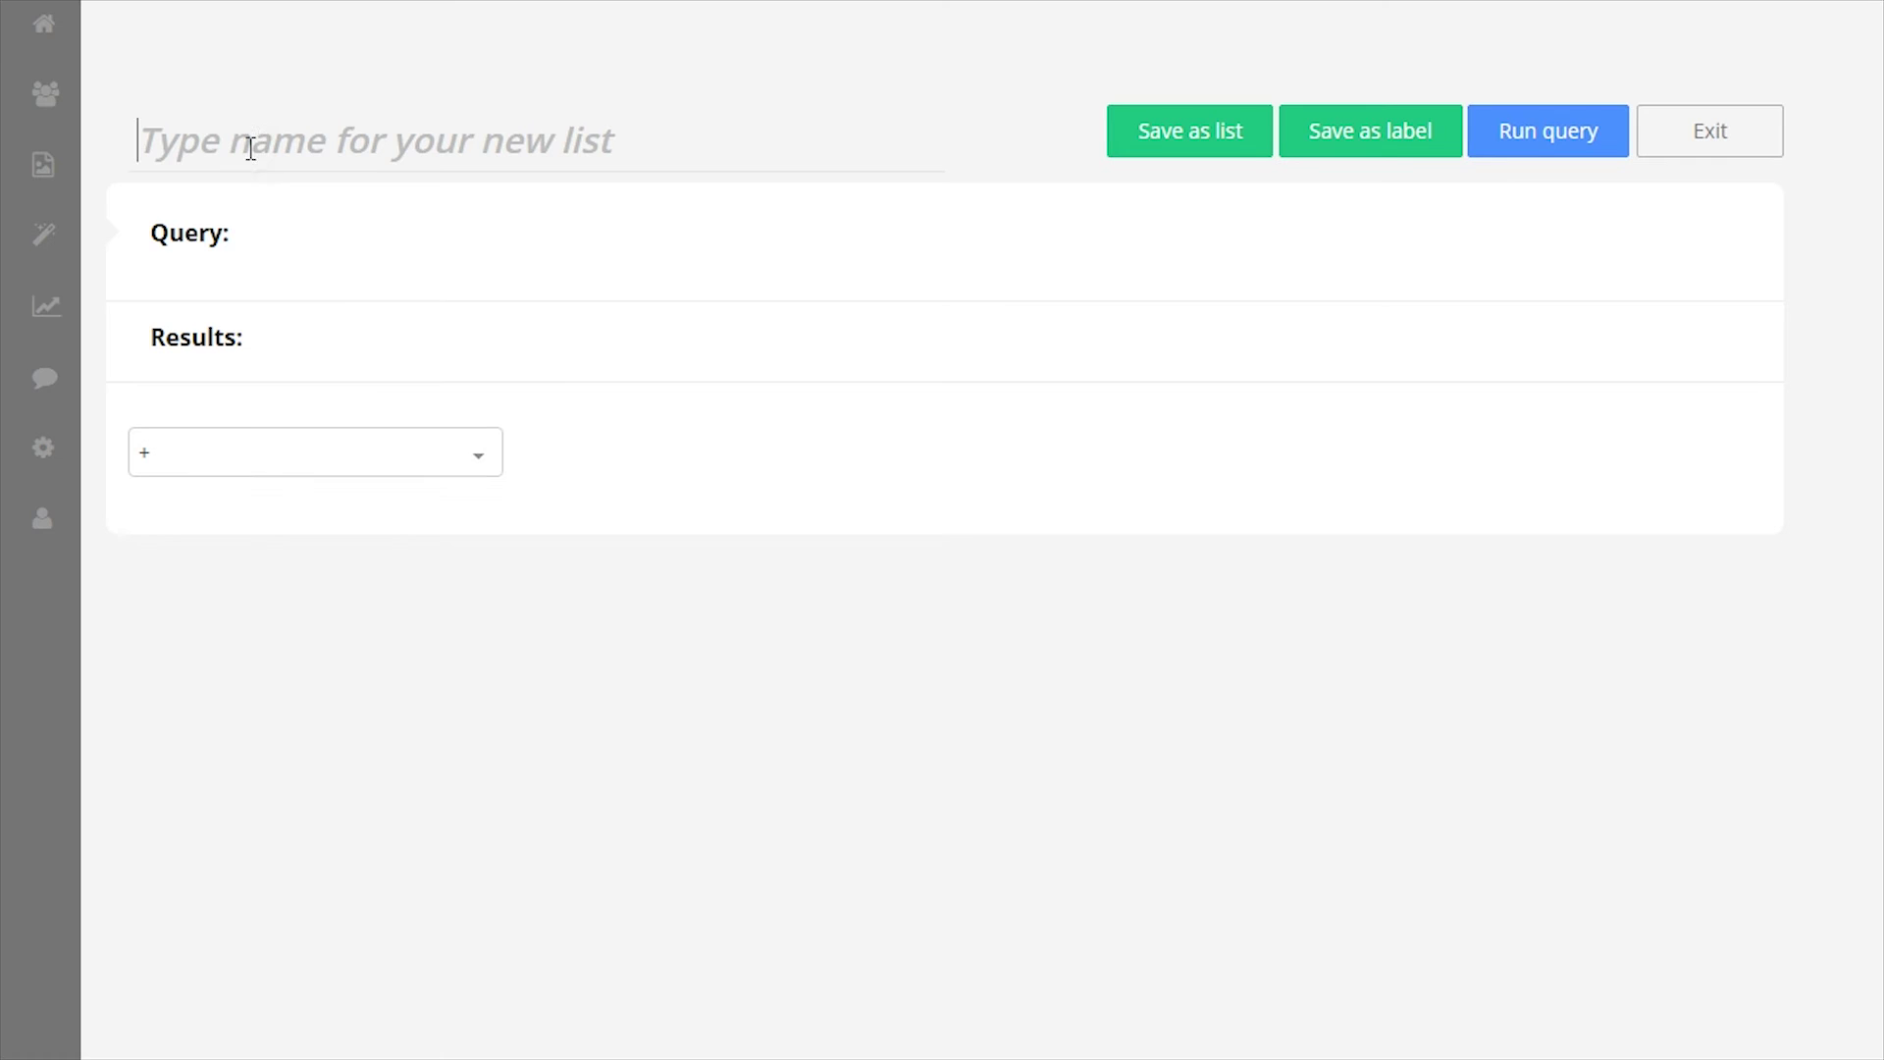
{"action": "left_click", "coordinate": [244, 453]}
{"action": "left_click", "coordinate": [232, 879]}
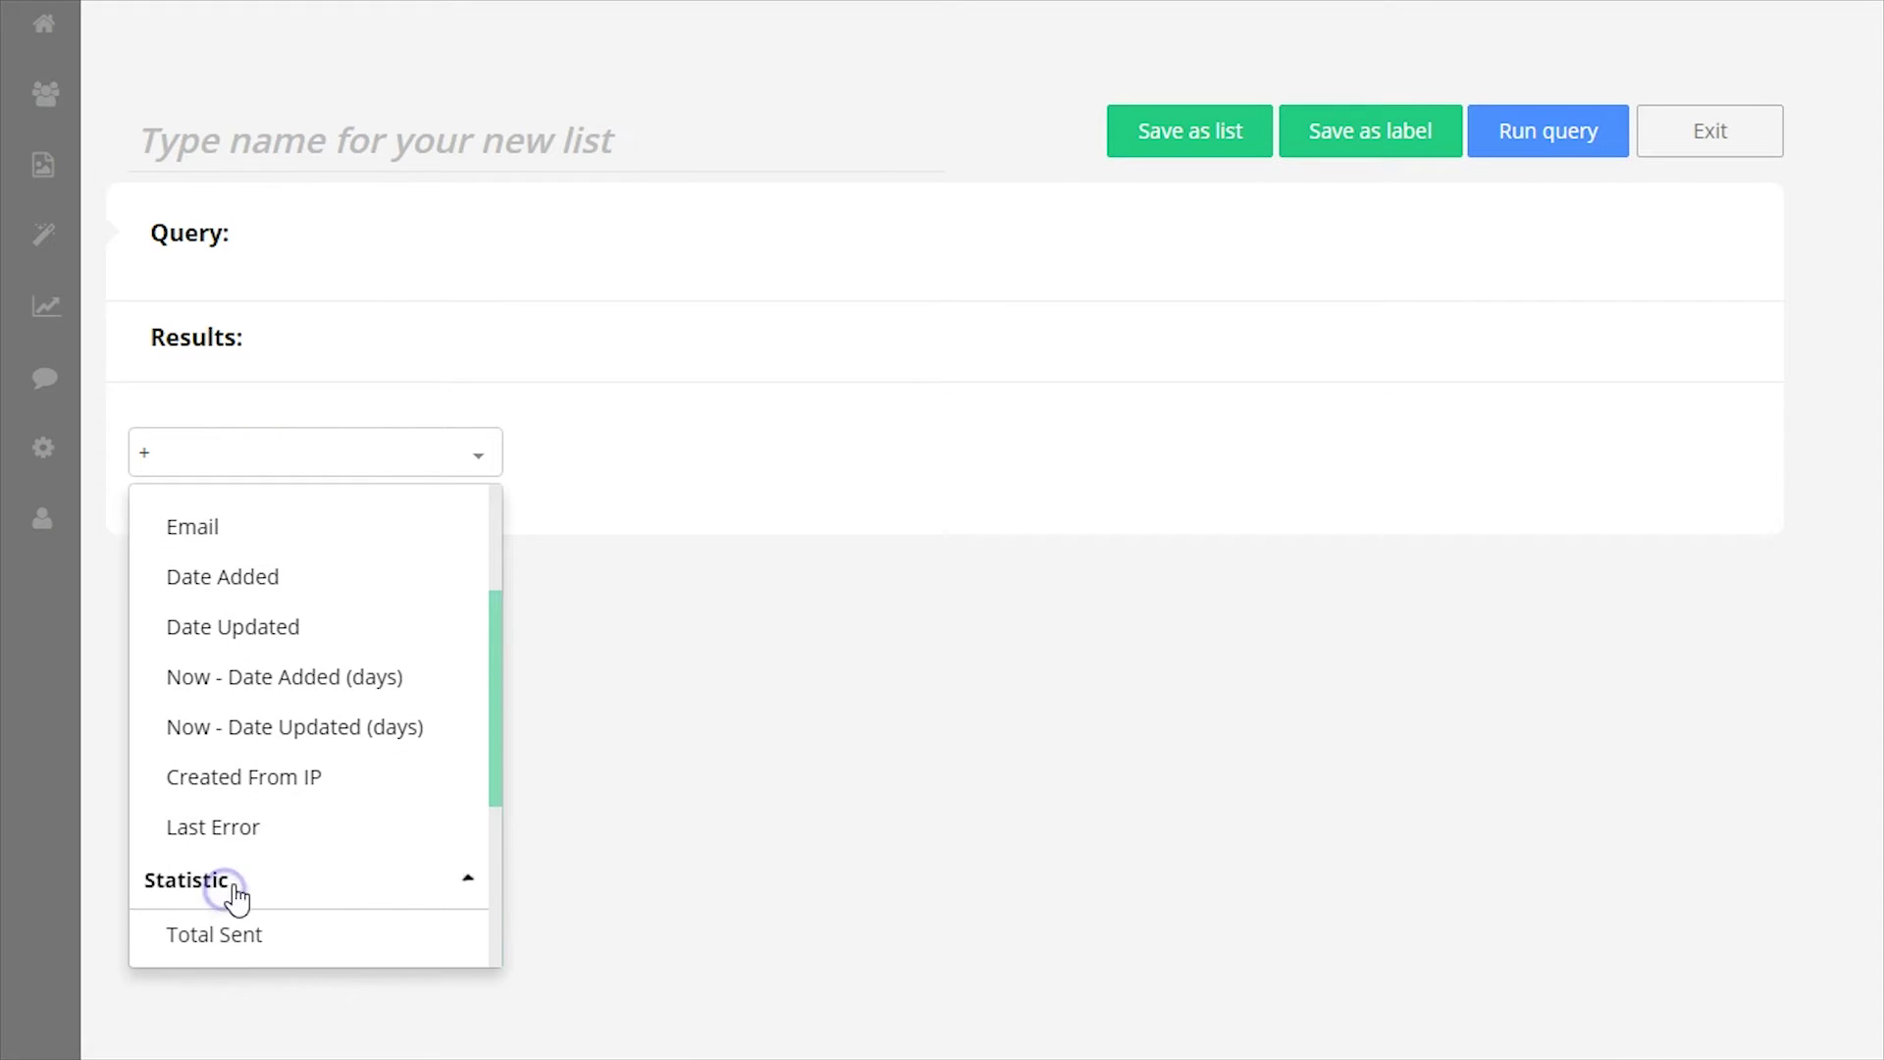
{"action": "scroll", "coordinate": [246, 862], "scroll_direction": "down", "scroll_amount": 3}
{"action": "scroll", "coordinate": [245, 862], "scroll_direction": "down", "scroll_amount": 3}
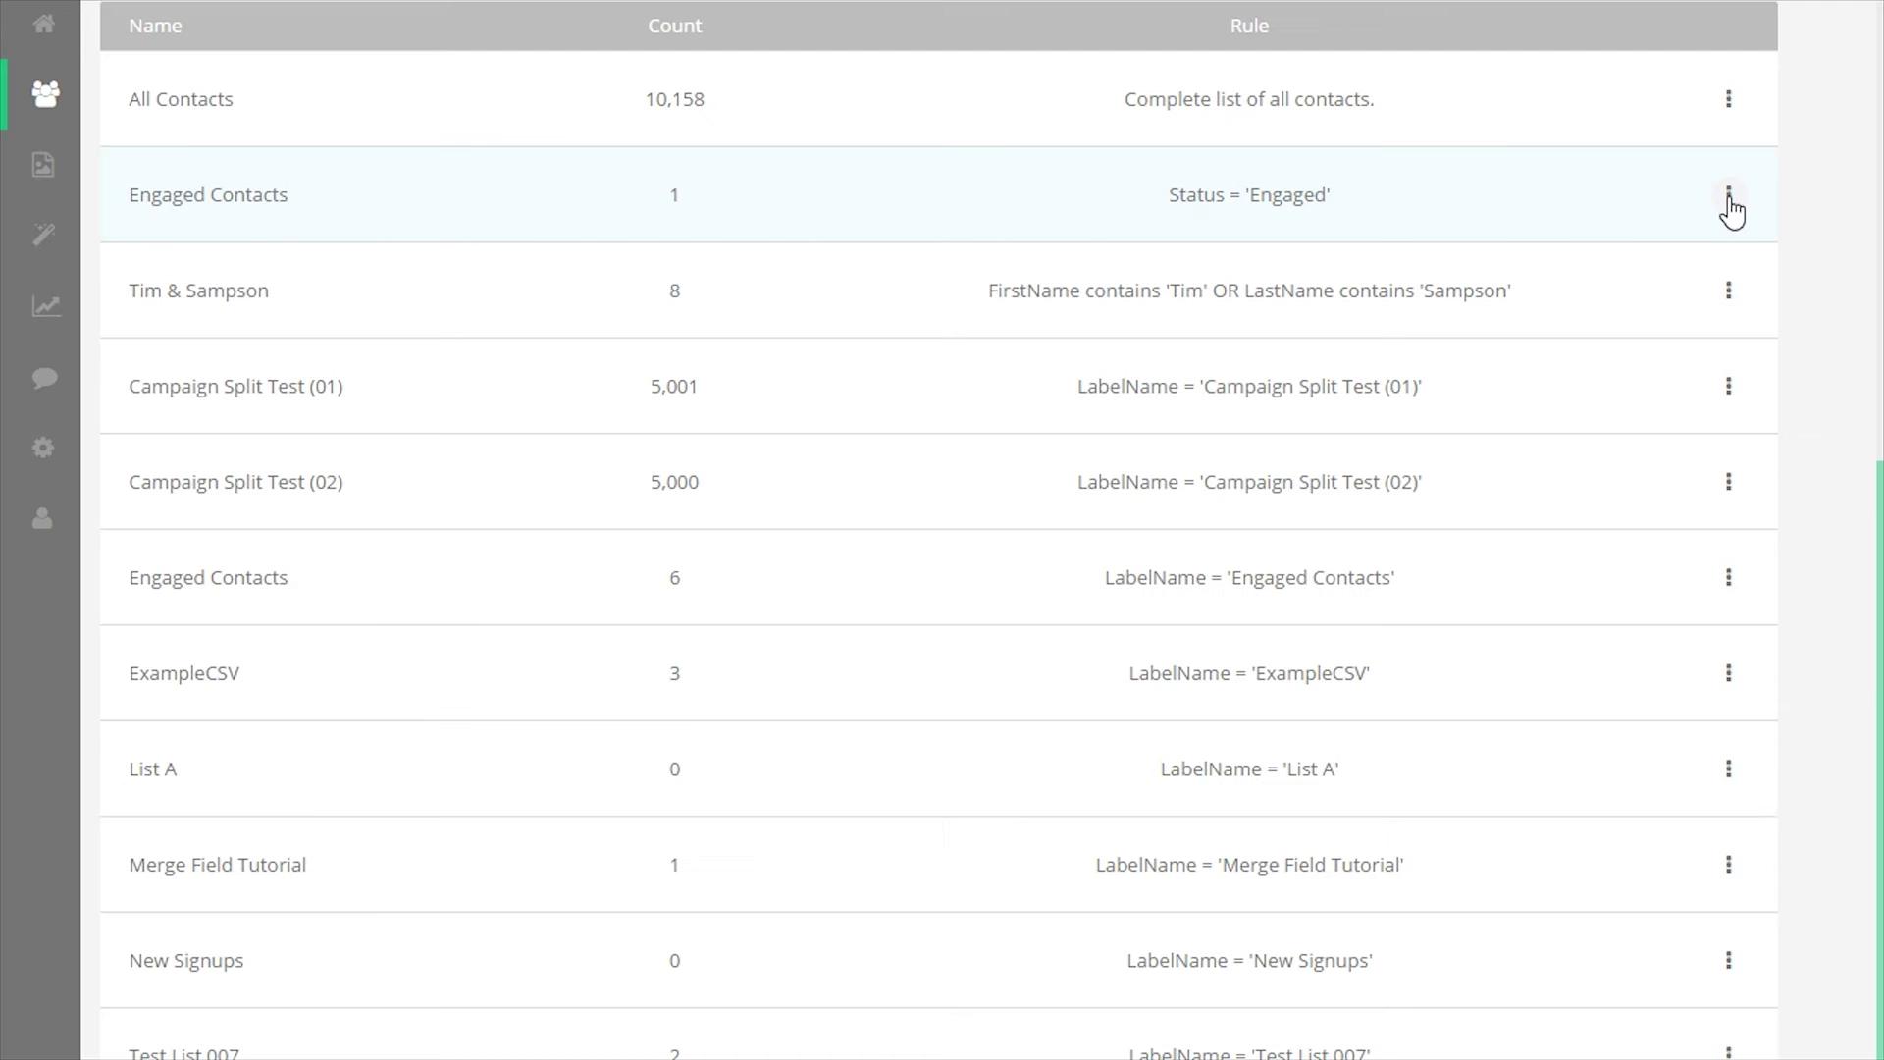
Step: Show the Engaged Contacts list's single contact matching Status = 'Engaged'
{"action": "left_click_drag", "start_coordinate": [128, 199], "coordinate": [1459, 198]}
{"action": "left_click", "coordinate": [1729, 194]}
{"action": "left_click", "coordinate": [1698, 236]}
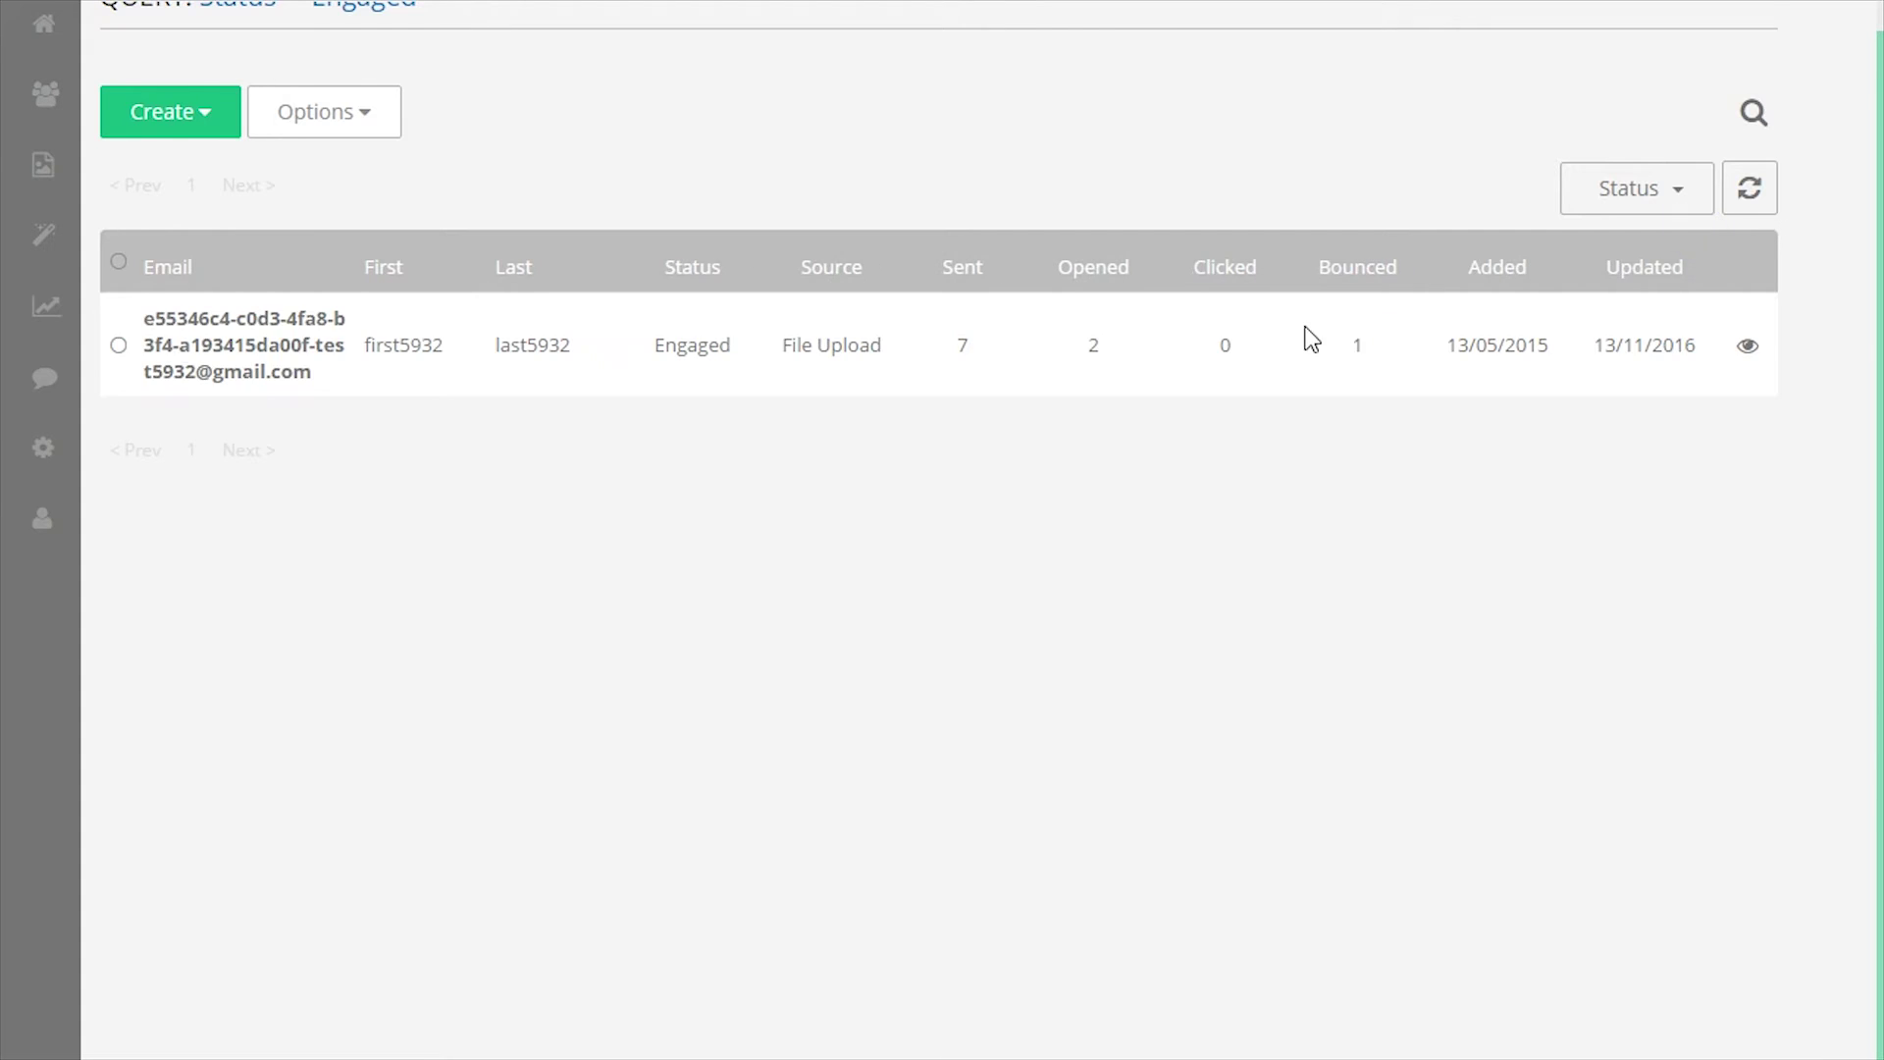
{"action": "left_click_drag", "start_coordinate": [547, 303], "coordinate": [88, 181]}
{"action": "left_click", "coordinate": [618, 169]}
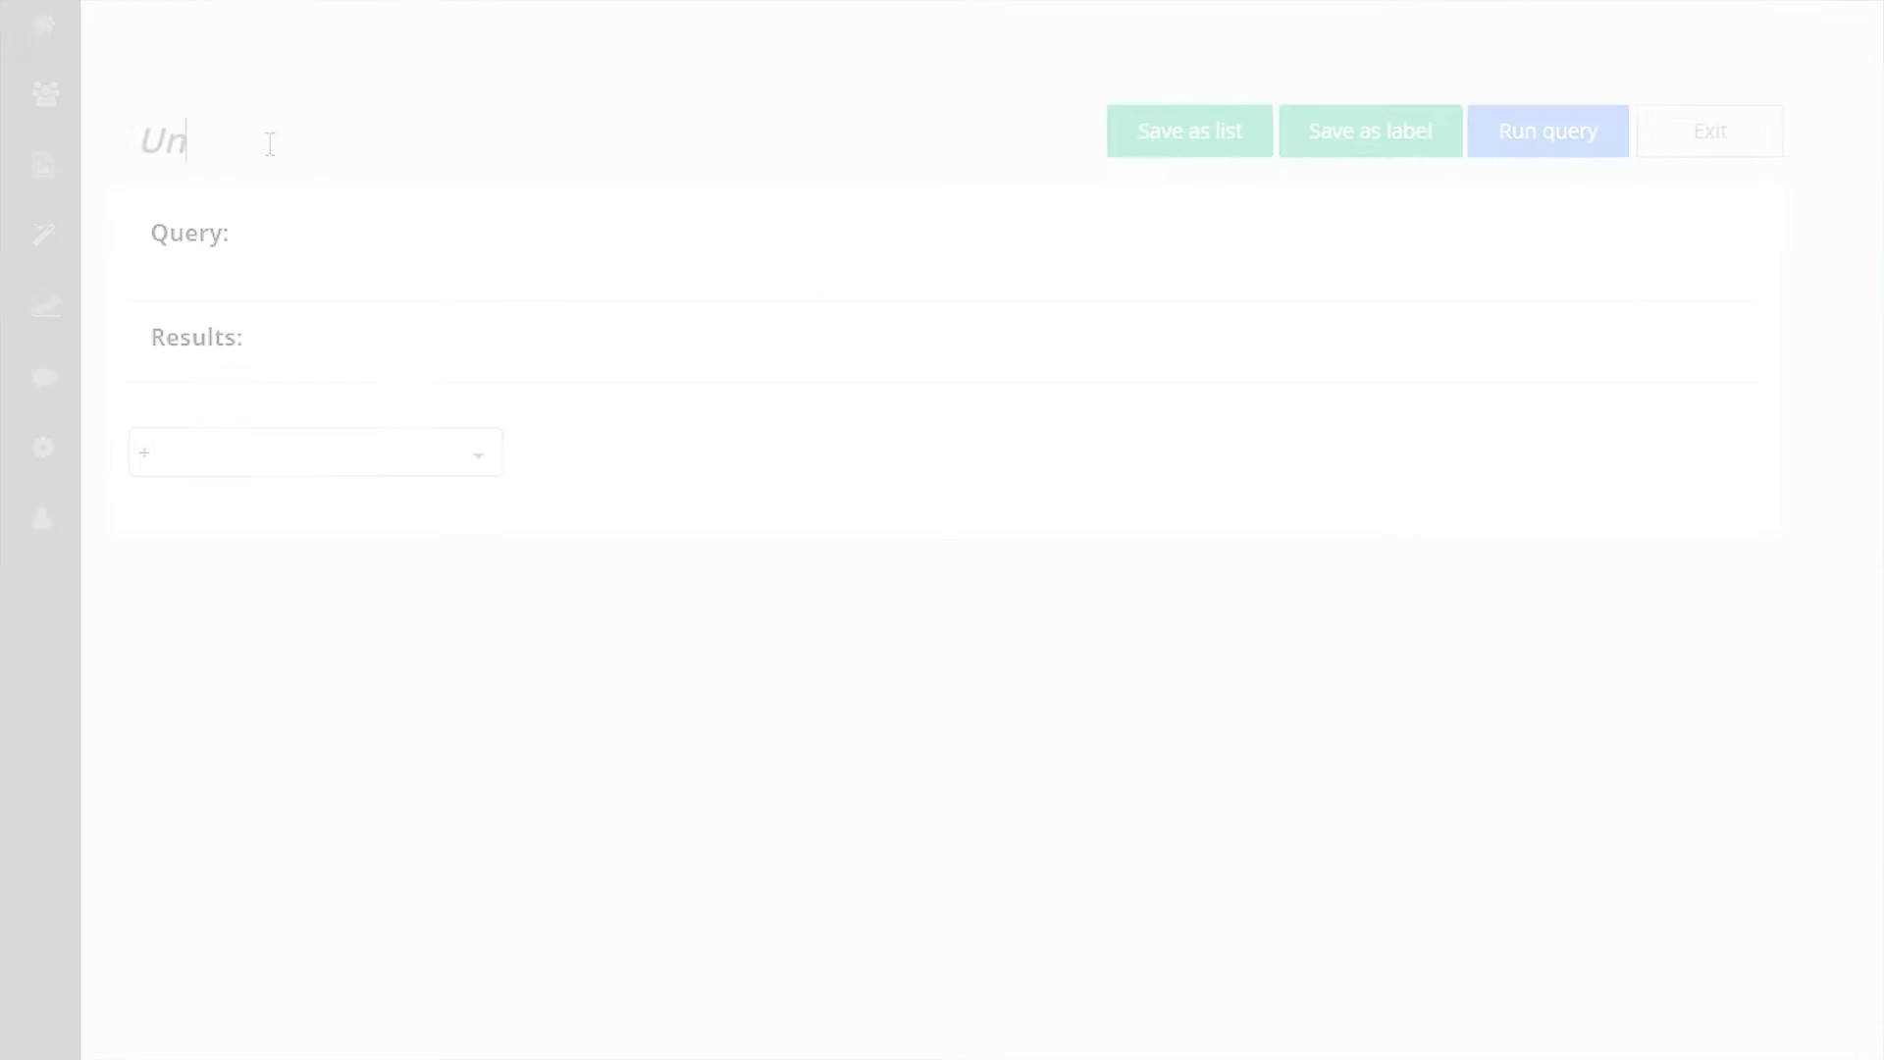
Step: Name the query Unengaged Contacts and add the condition Status = Active
{"action": "type", "text": "Unengaged Contacts"}
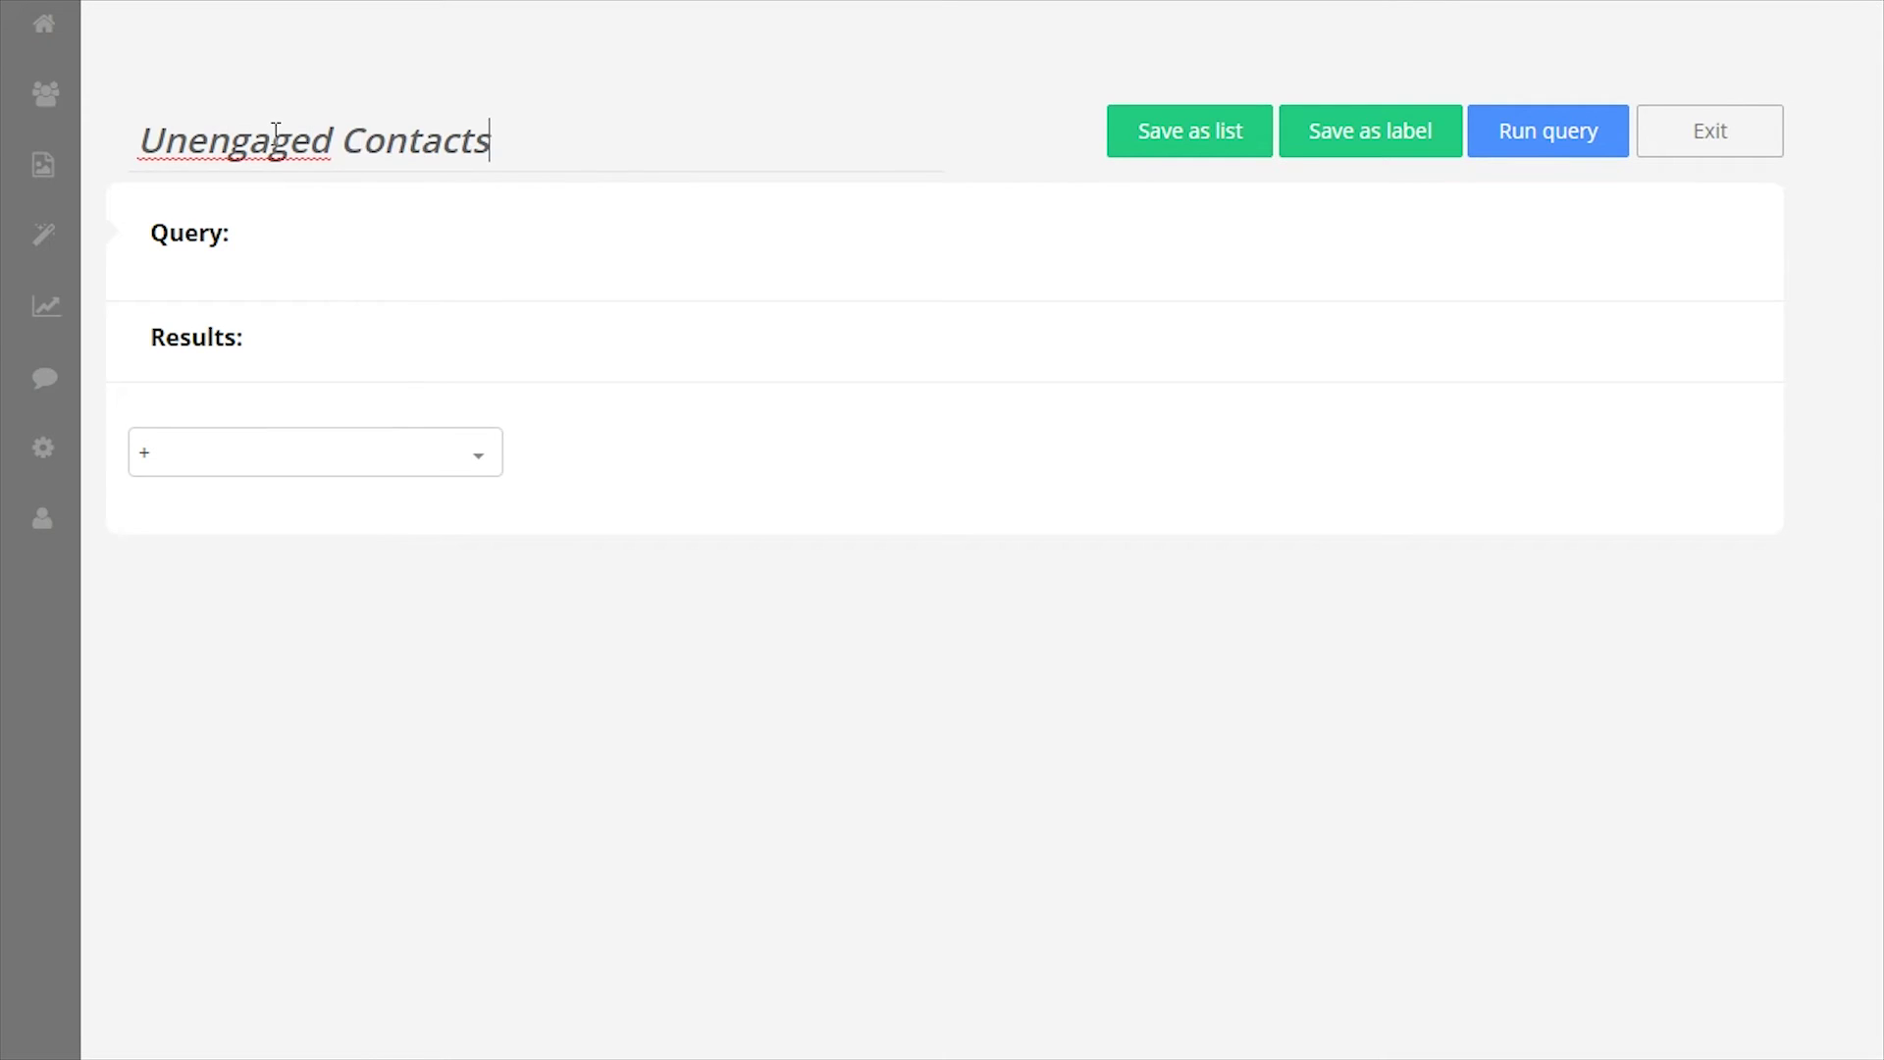
{"action": "left_click", "coordinate": [295, 452]}
{"action": "left_click", "coordinate": [196, 521]}
{"action": "left_click", "coordinate": [912, 452]}
{"action": "left_click", "coordinate": [884, 521]}
Step: Add the condition Total Sent > 1
{"action": "left_click", "coordinate": [295, 537]}
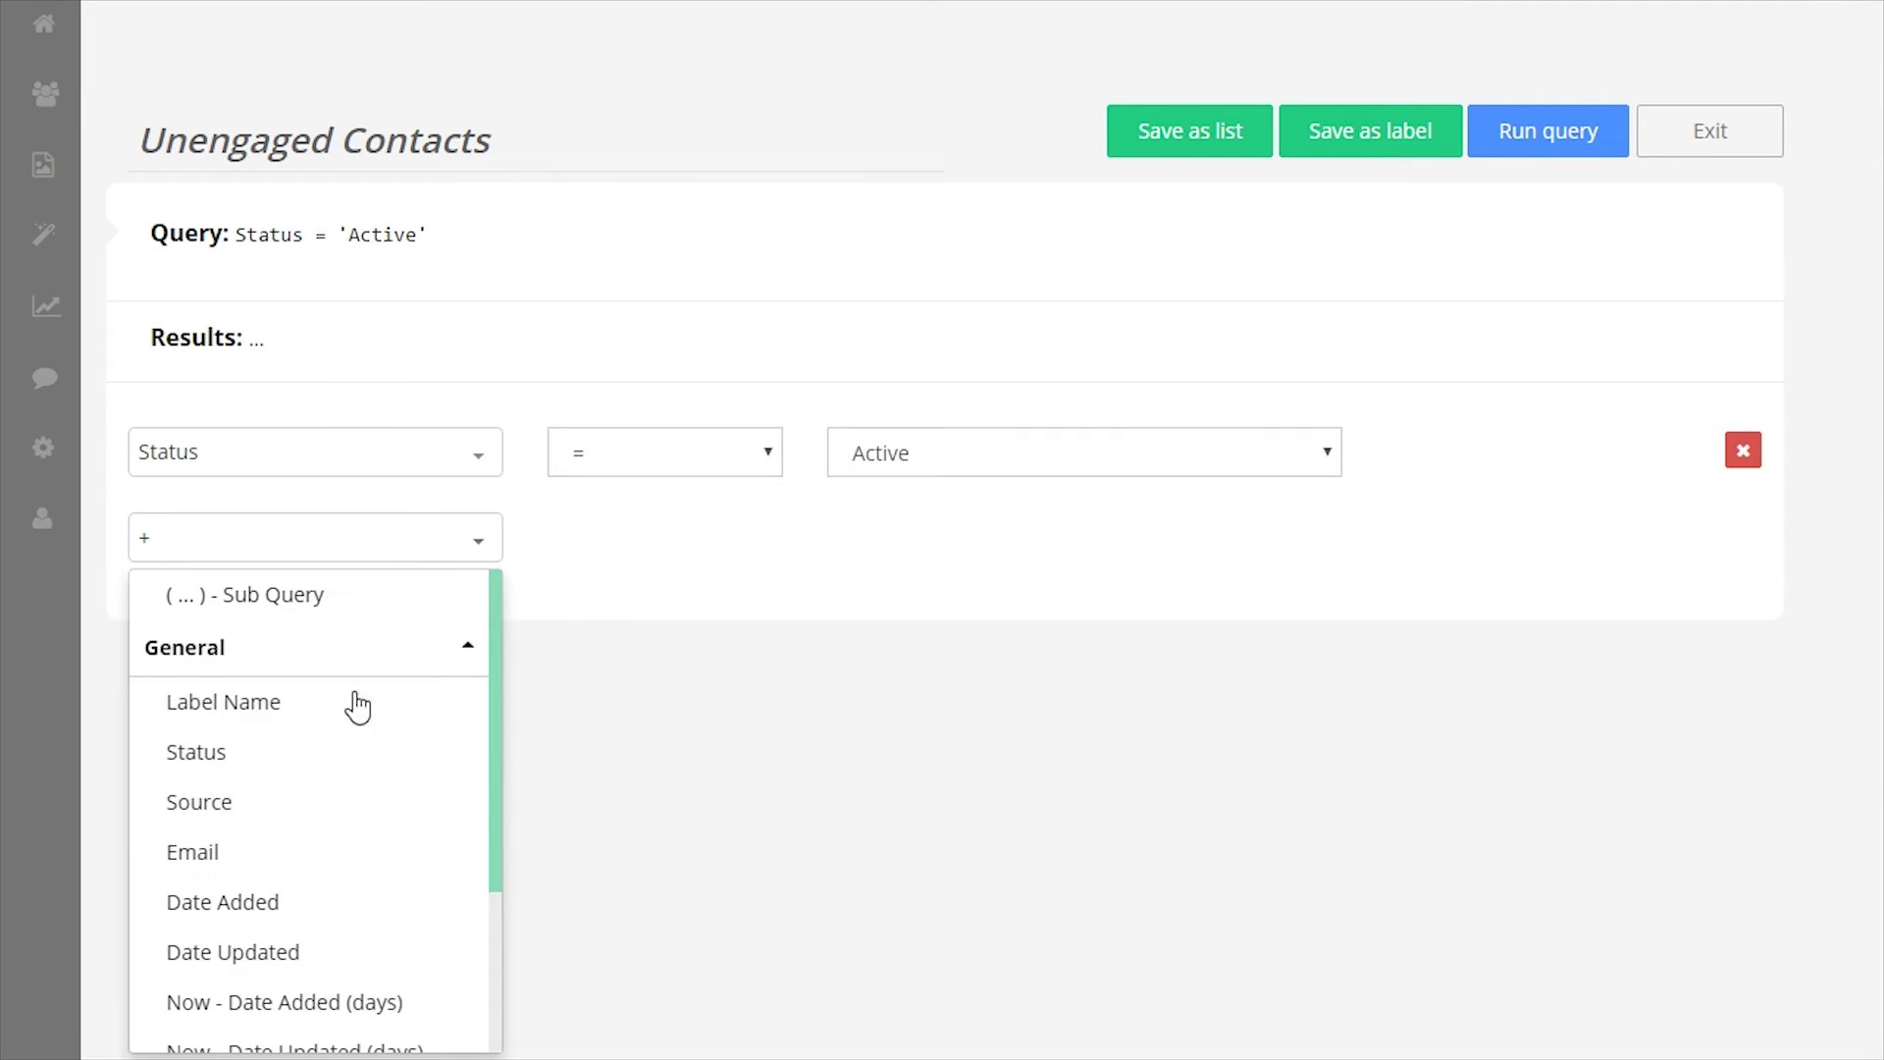
{"action": "scroll", "coordinate": [304, 884], "scroll_direction": "down", "scroll_amount": 3}
{"action": "left_click", "coordinate": [303, 967]}
{"action": "left_click", "coordinate": [236, 1010]}
{"action": "left_click", "coordinate": [668, 608]}
{"action": "left_click", "coordinate": [667, 677]}
{"action": "type", "text": "1"}
Step: Add the condition Total Opens < 1 and run the query
{"action": "left_click", "coordinate": [294, 694]}
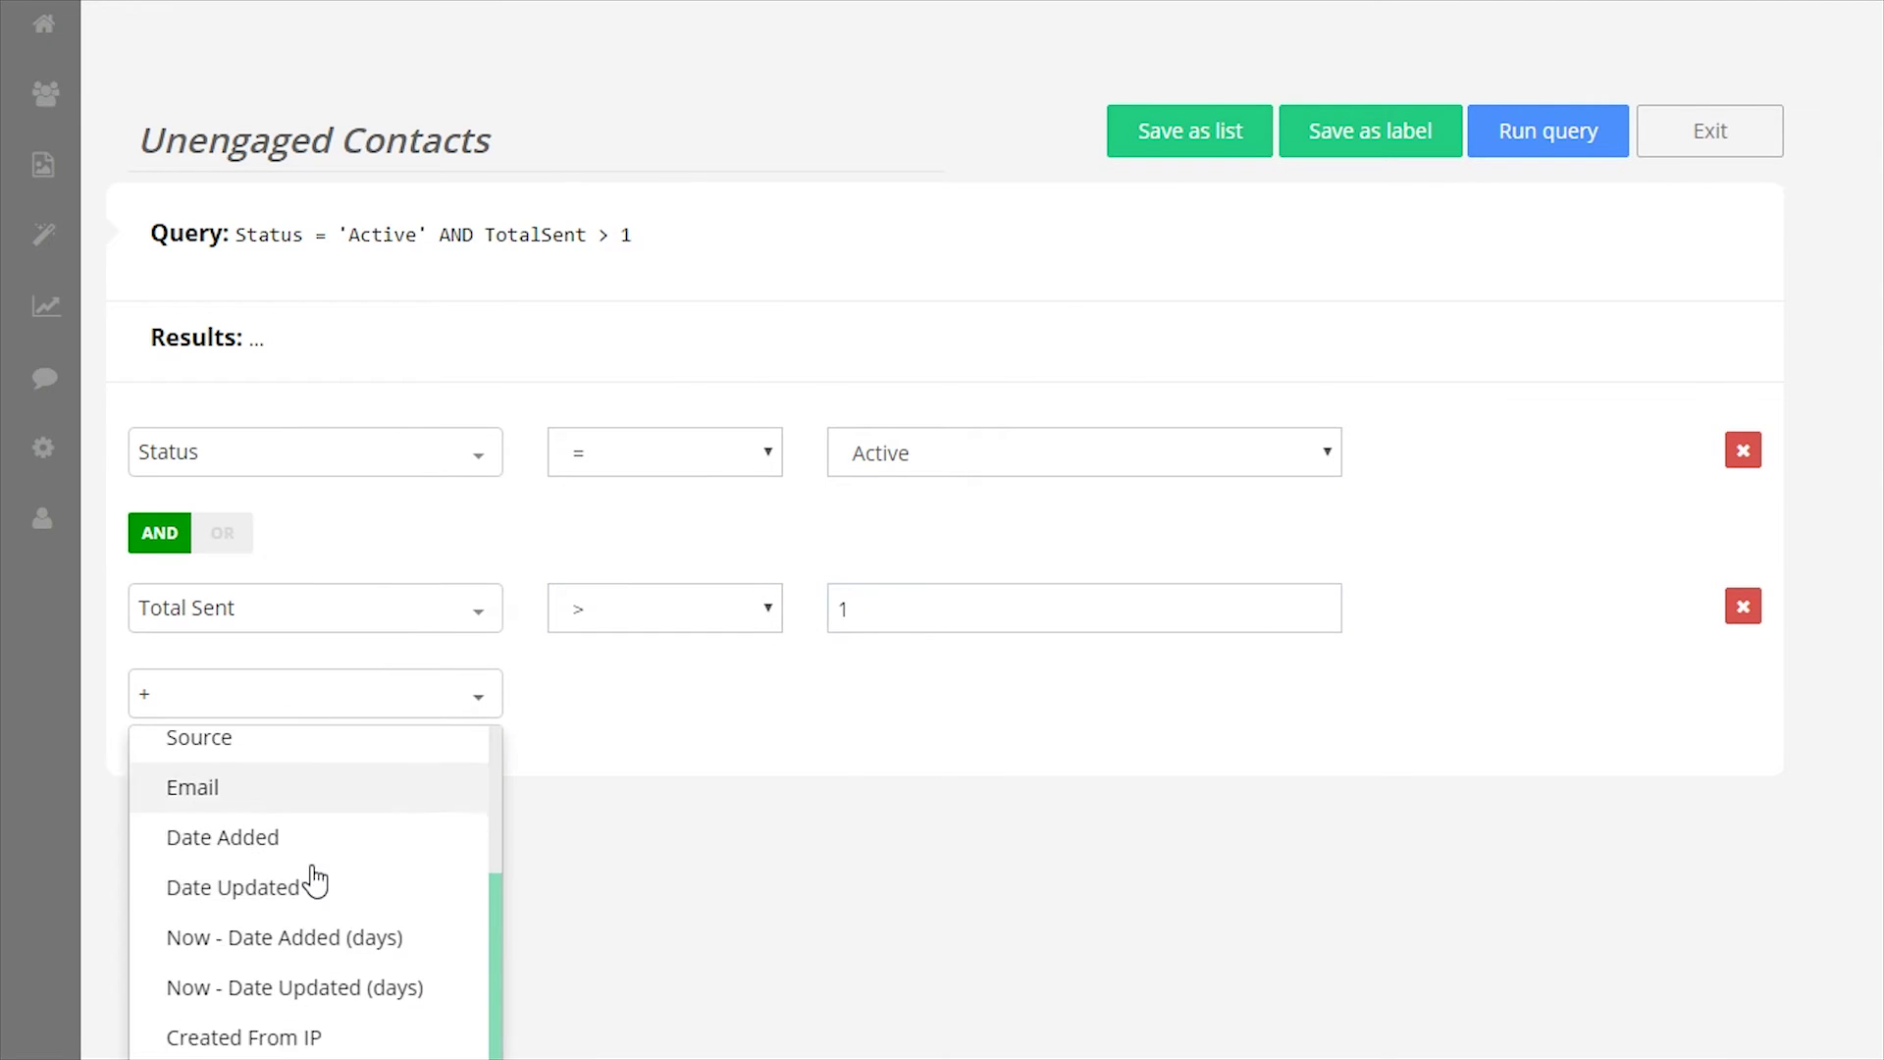
{"action": "scroll", "coordinate": [295, 884], "scroll_direction": "up", "scroll_amount": 2}
{"action": "scroll", "coordinate": [246, 874], "scroll_direction": "down", "scroll_amount": 5}
{"action": "left_click", "coordinate": [390, 933]}
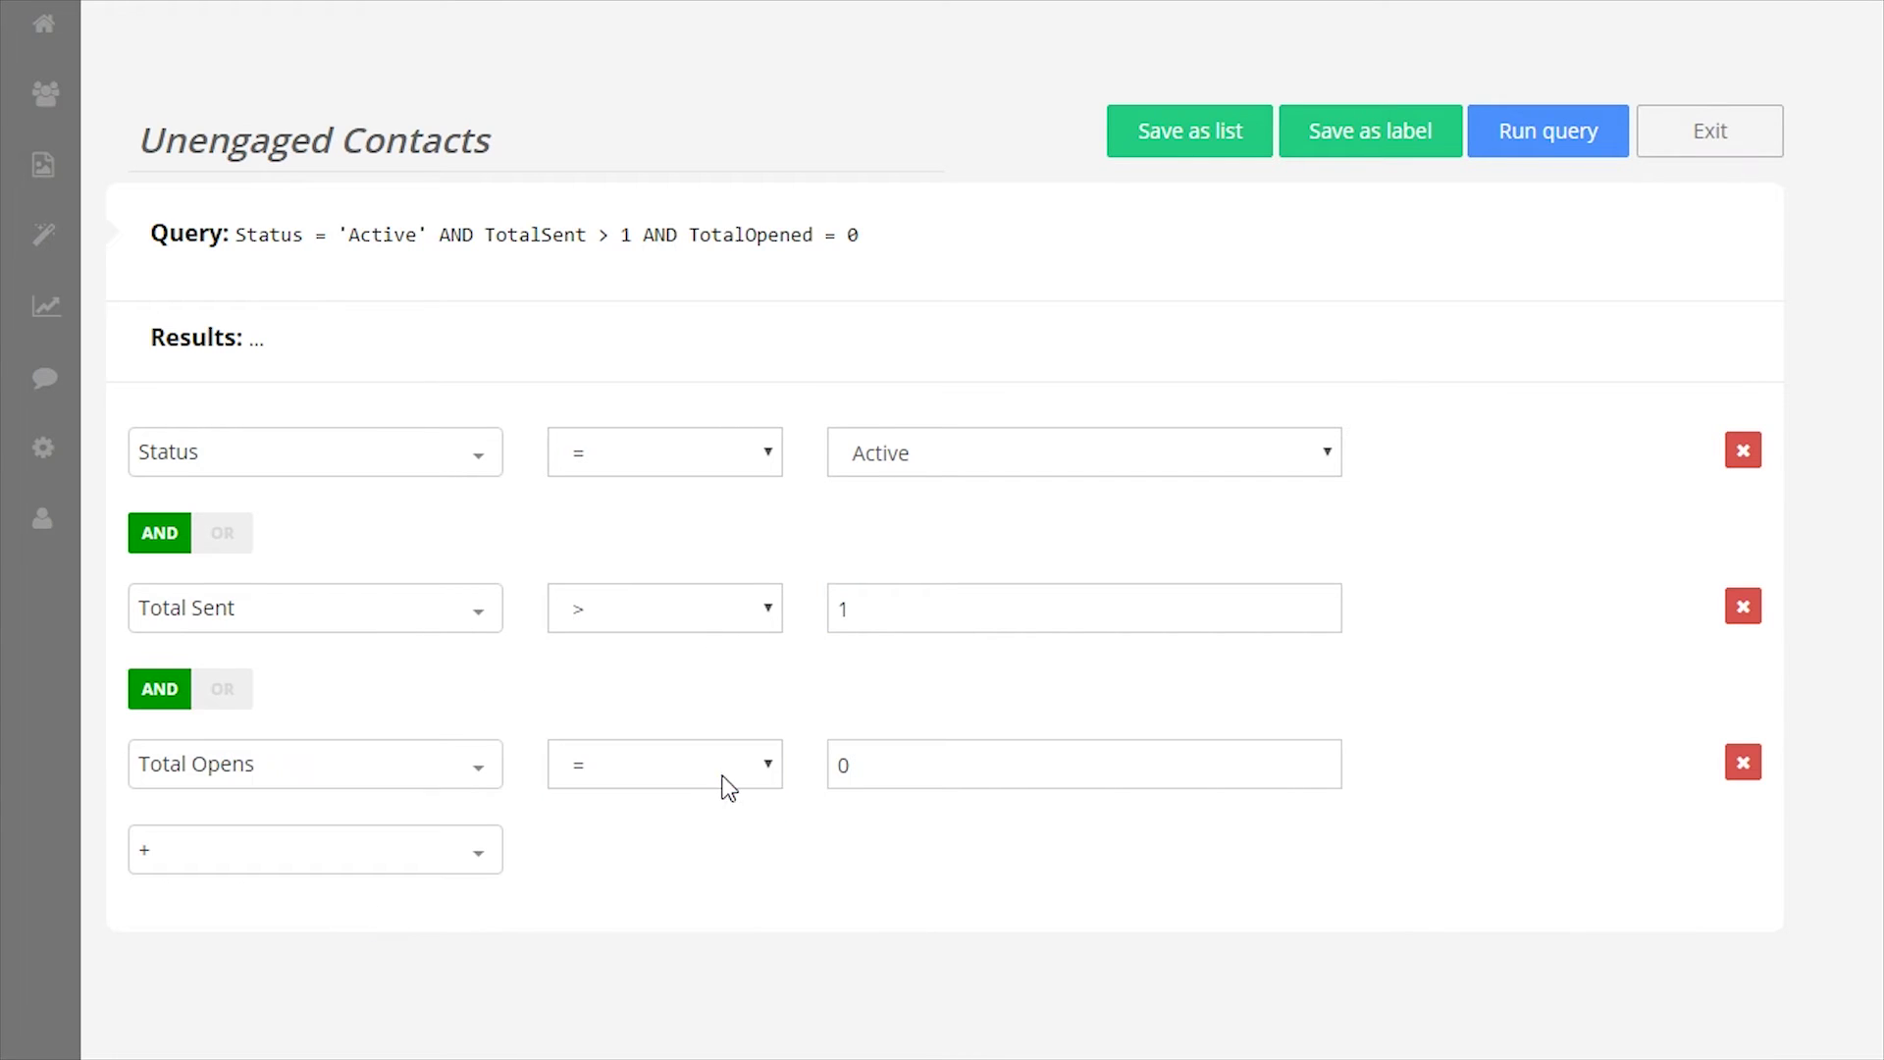
{"action": "left_click", "coordinate": [723, 776]}
{"action": "left_click", "coordinate": [656, 893]}
{"action": "type", "text": "1"}
{"action": "left_click", "coordinate": [832, 610]}
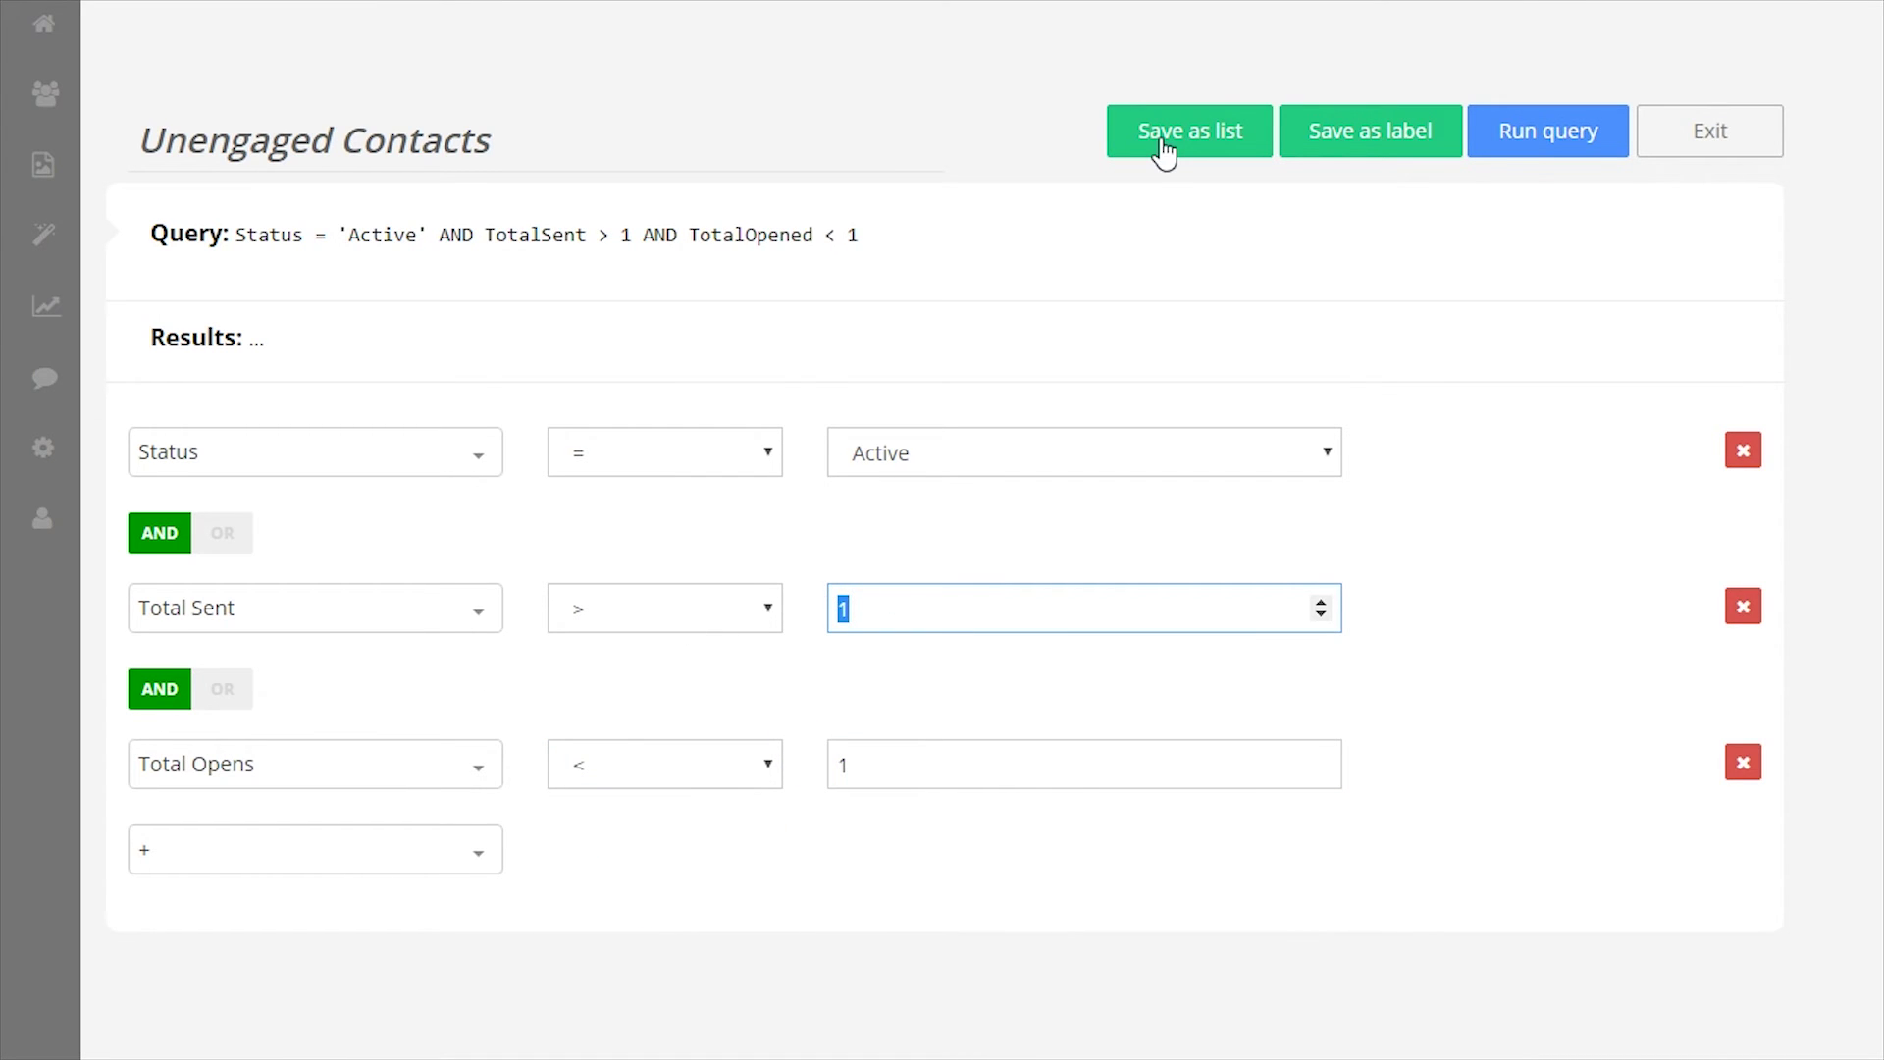
{"action": "left_click", "coordinate": [1619, 138]}
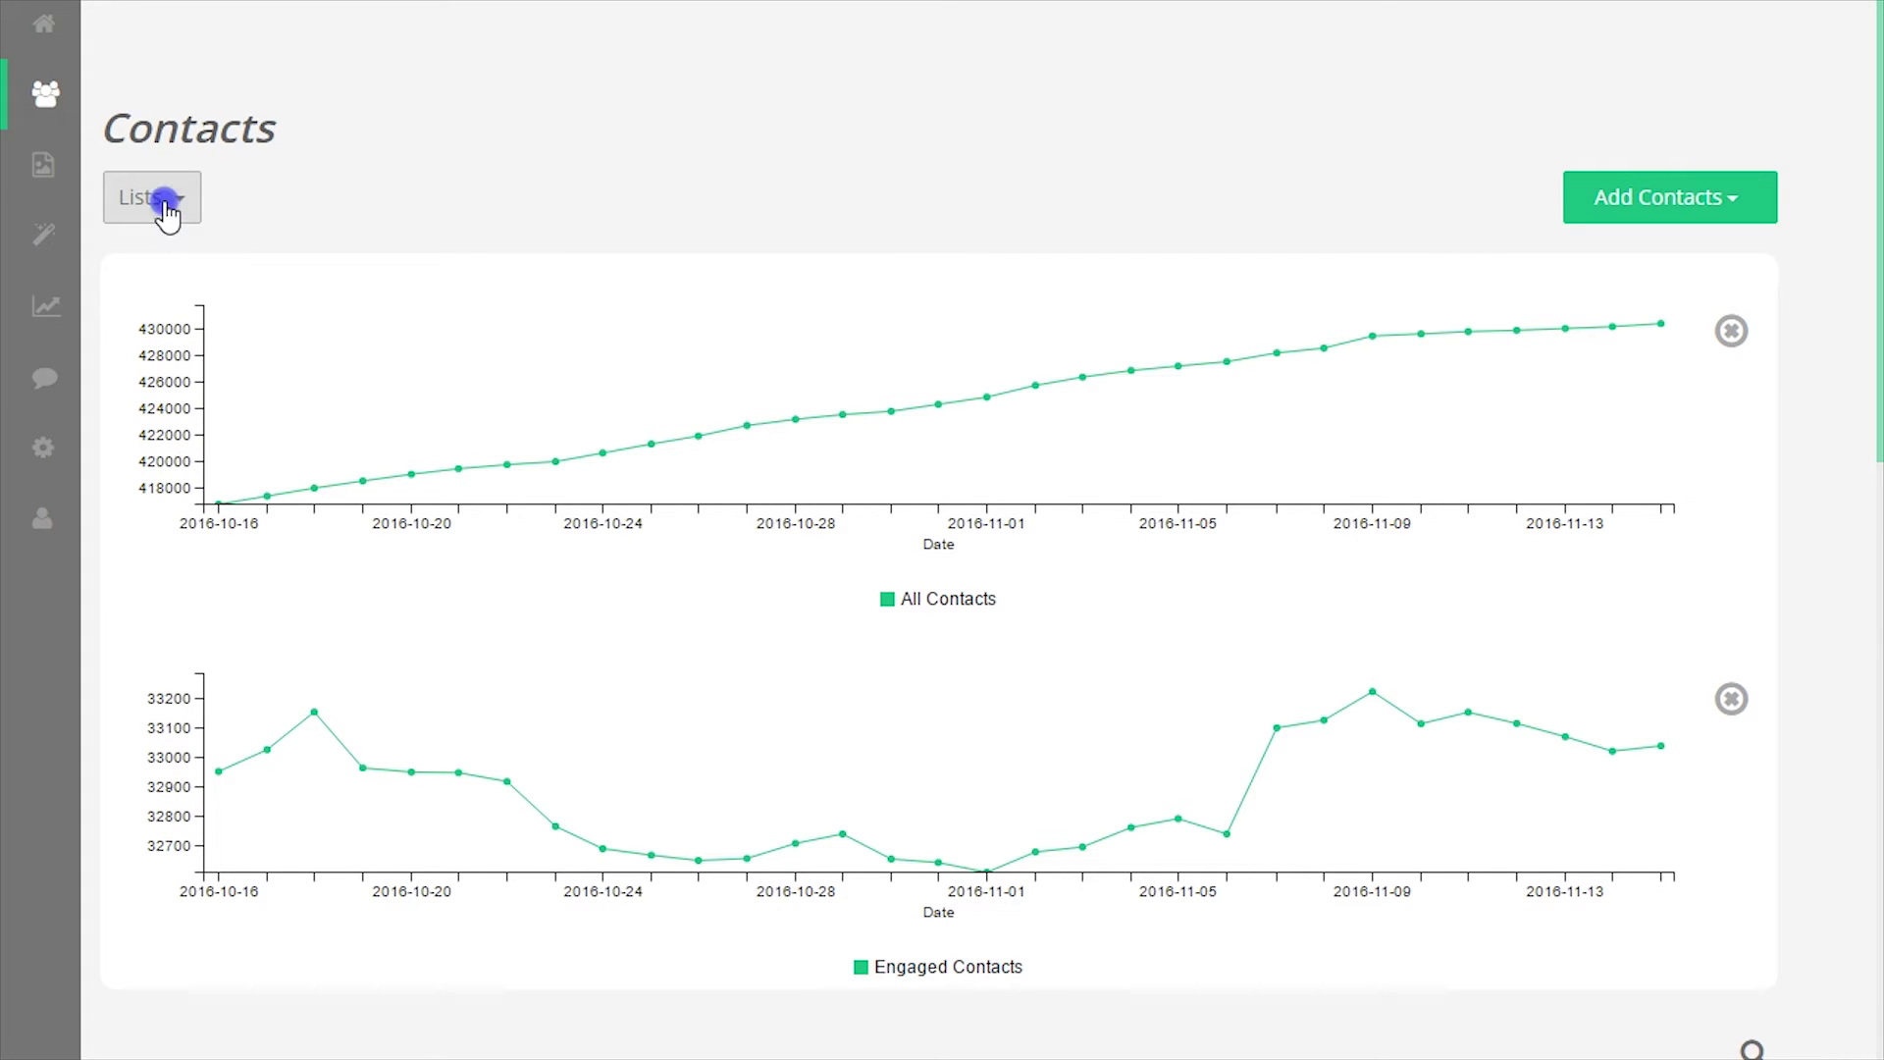
Step: Add Active Contacts and Blocked Contacts graphs to the Contacts page
{"action": "left_click", "coordinate": [163, 201]}
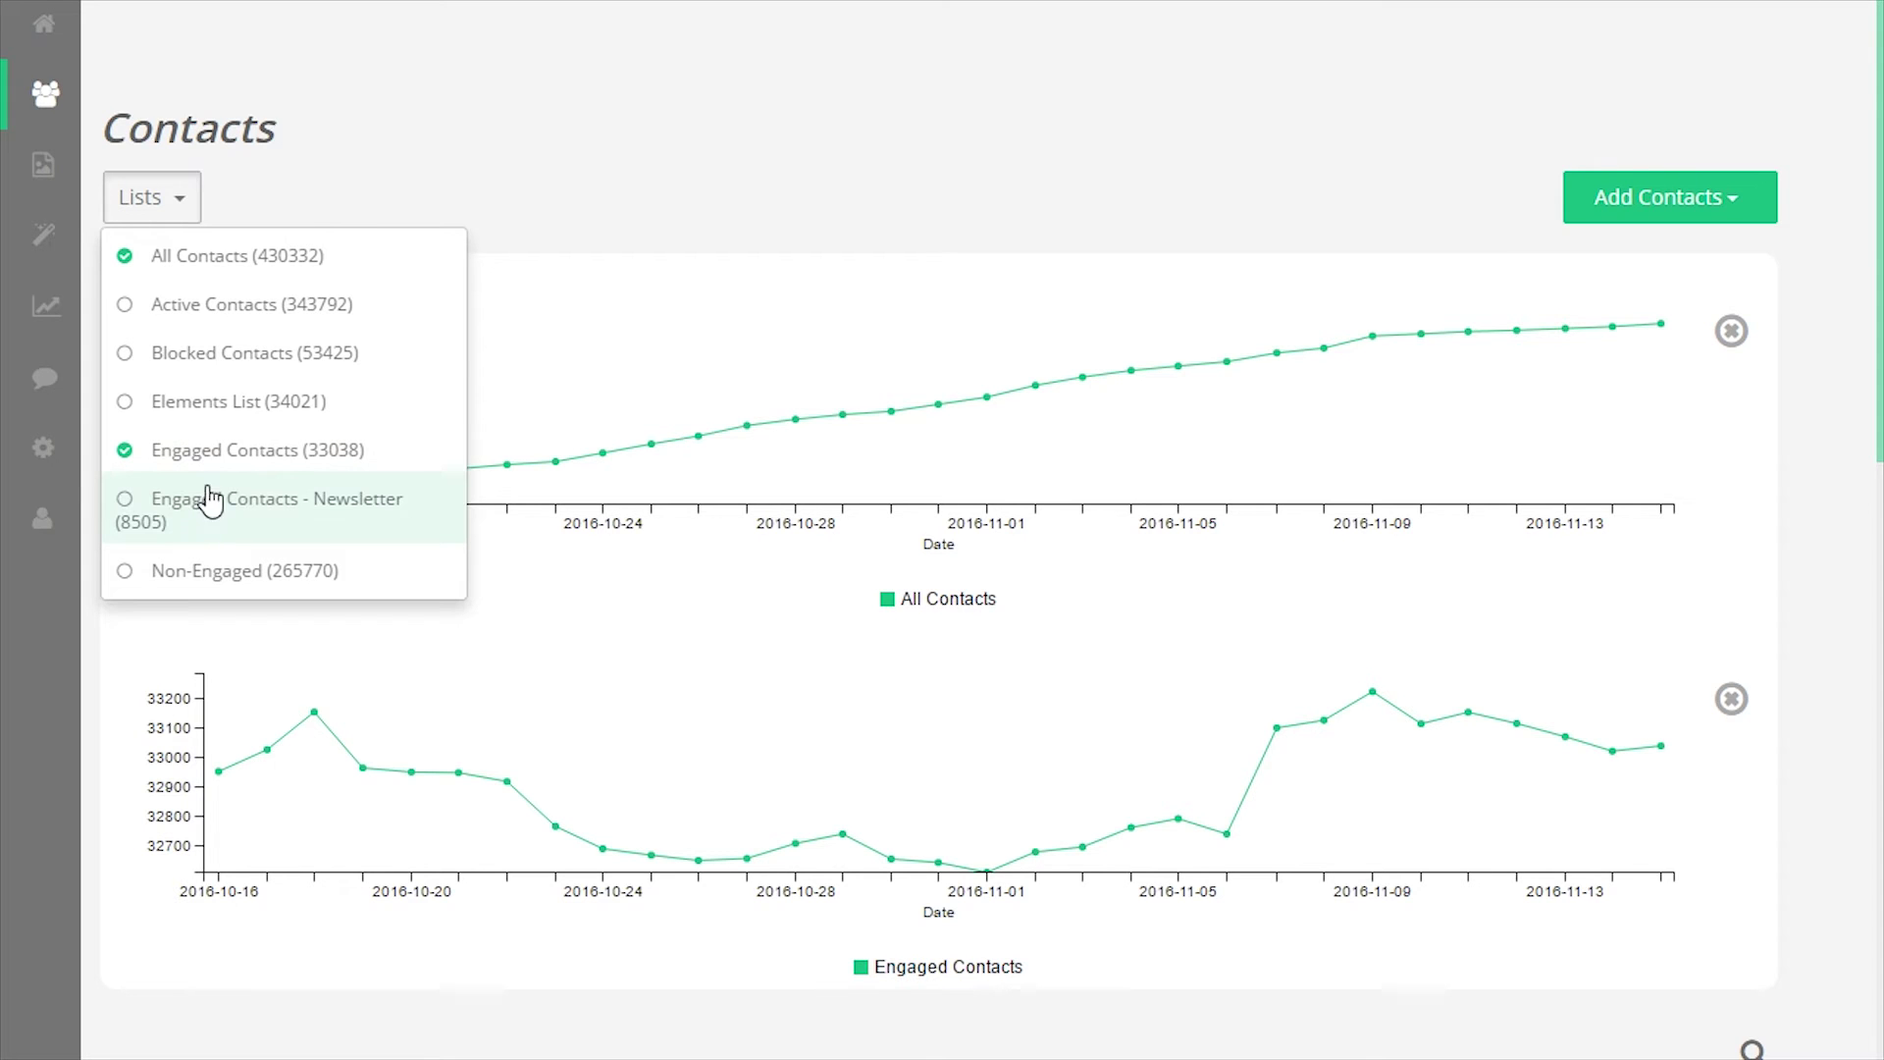
{"action": "left_click", "coordinate": [192, 306]}
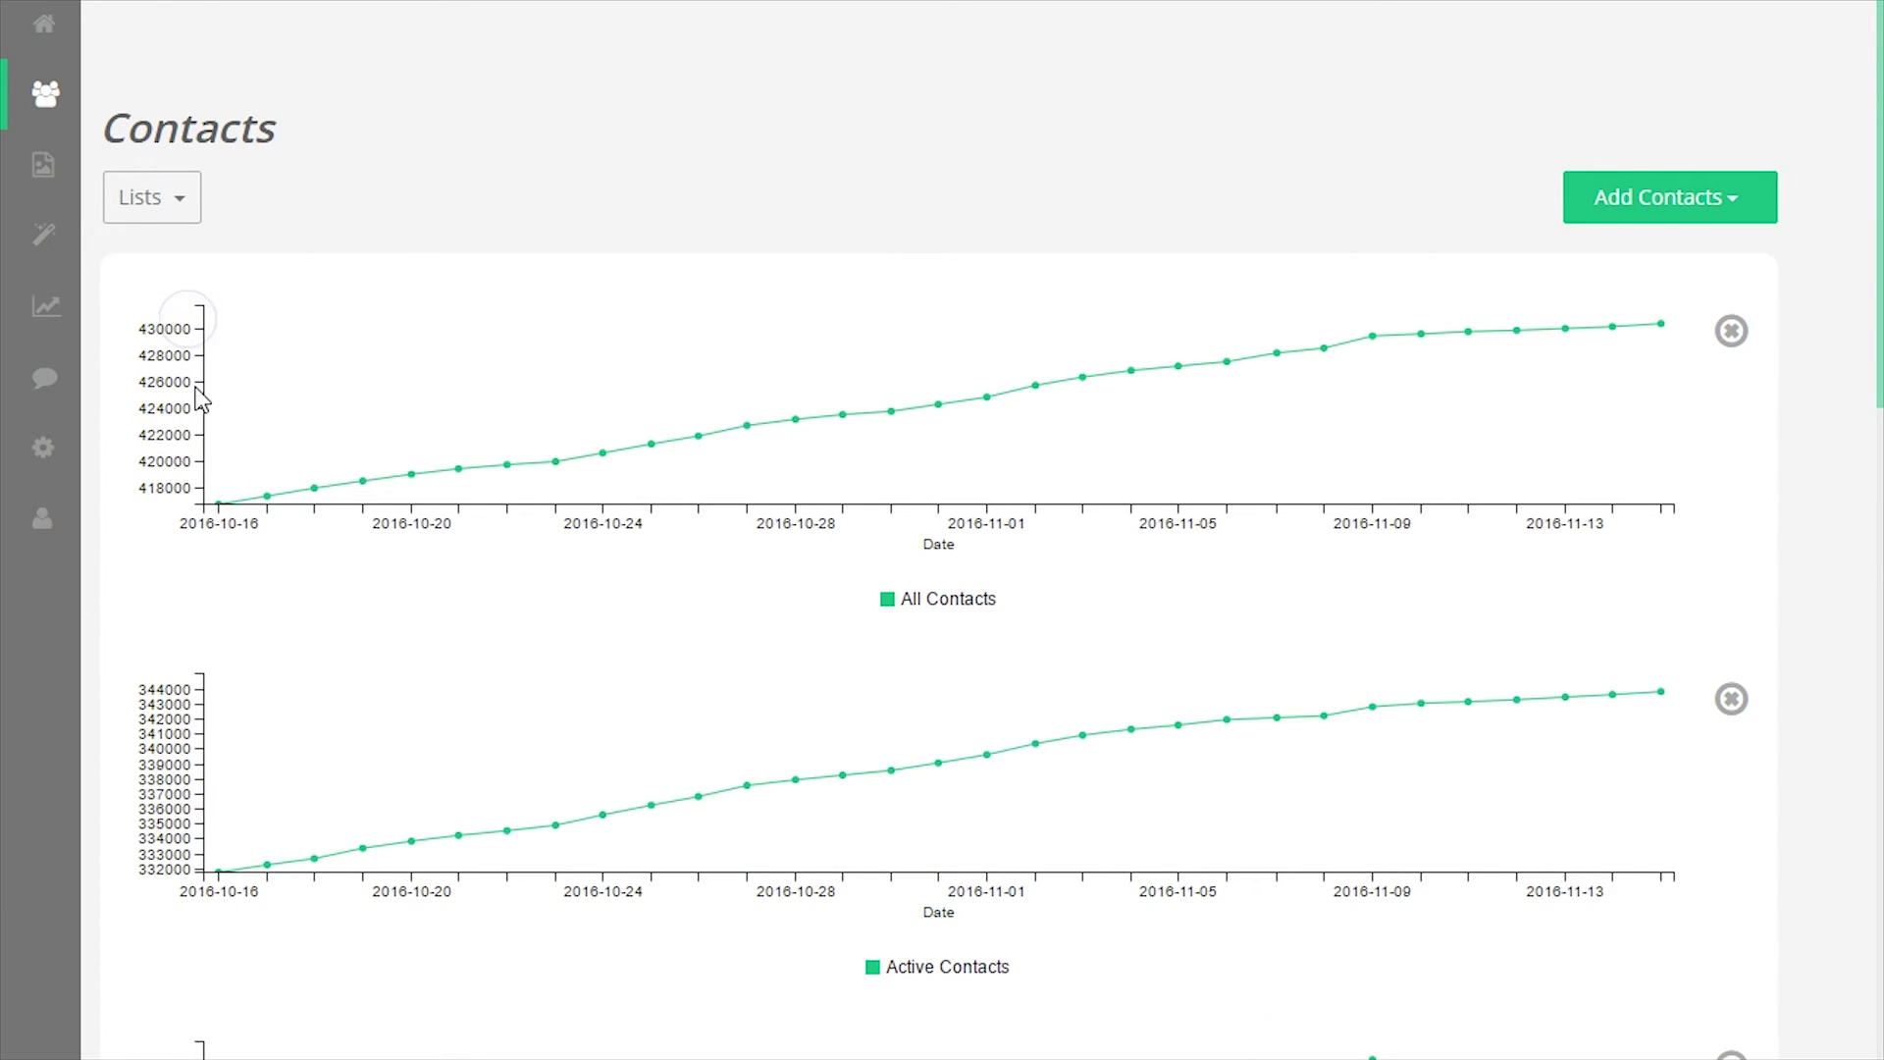
{"action": "scroll", "coordinate": [201, 400], "scroll_direction": "down", "scroll_amount": 3}
{"action": "scroll", "coordinate": [202, 401], "scroll_direction": "up", "scroll_amount": 2}
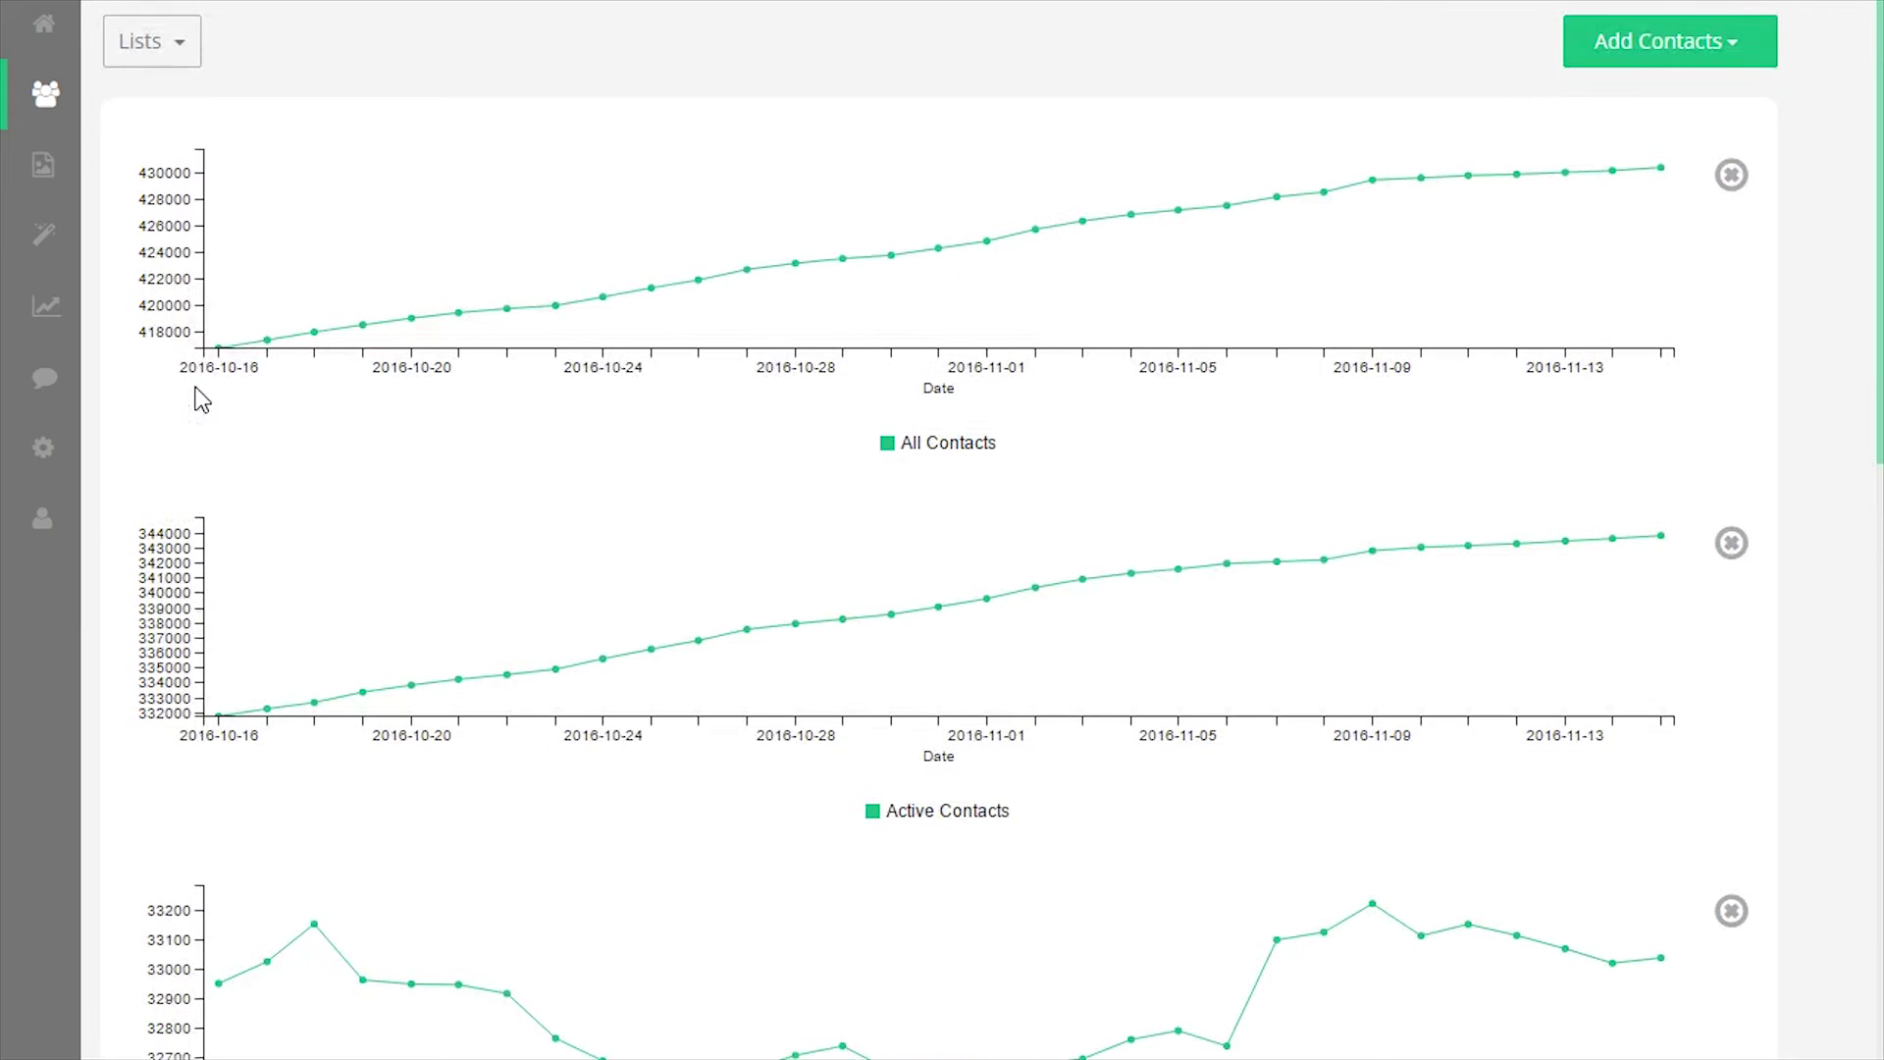
{"action": "left_click", "coordinate": [157, 49]}
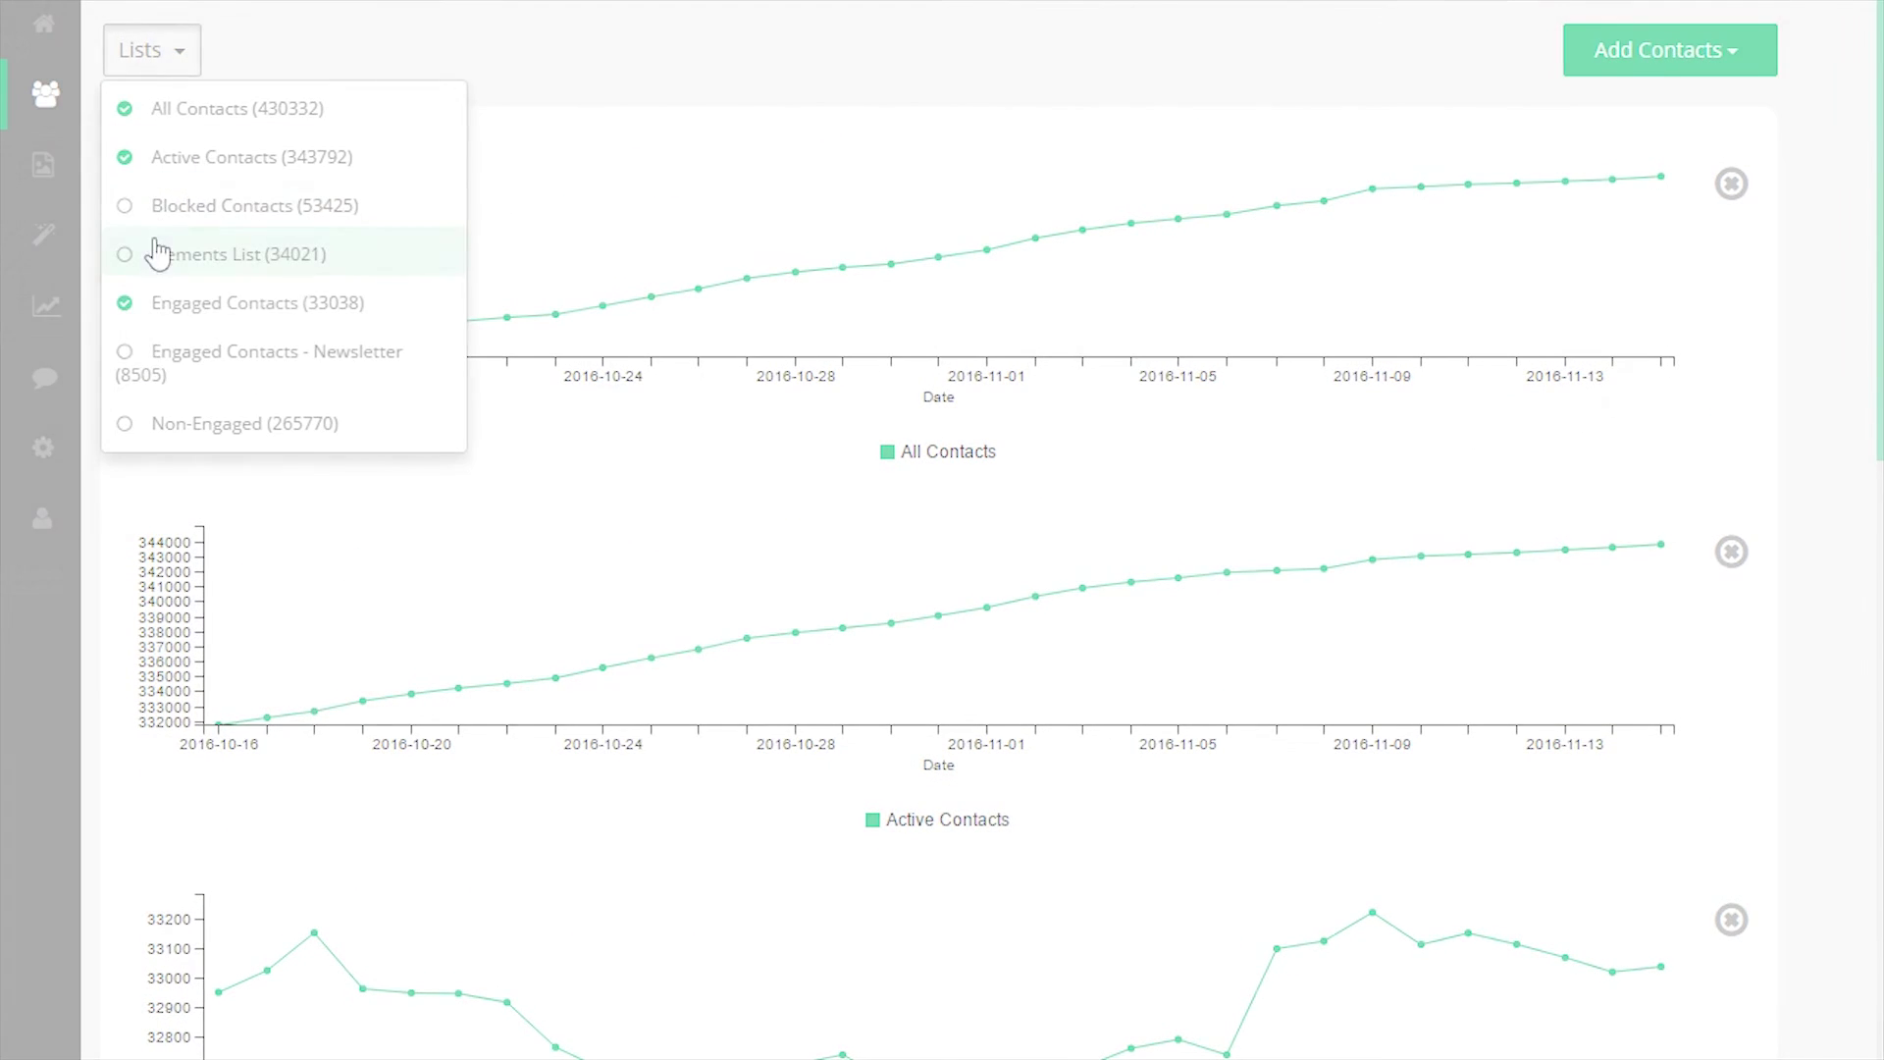
{"action": "left_click", "coordinate": [157, 205]}
{"action": "scroll", "coordinate": [1822, 502], "scroll_direction": "down", "scroll_amount": 5}
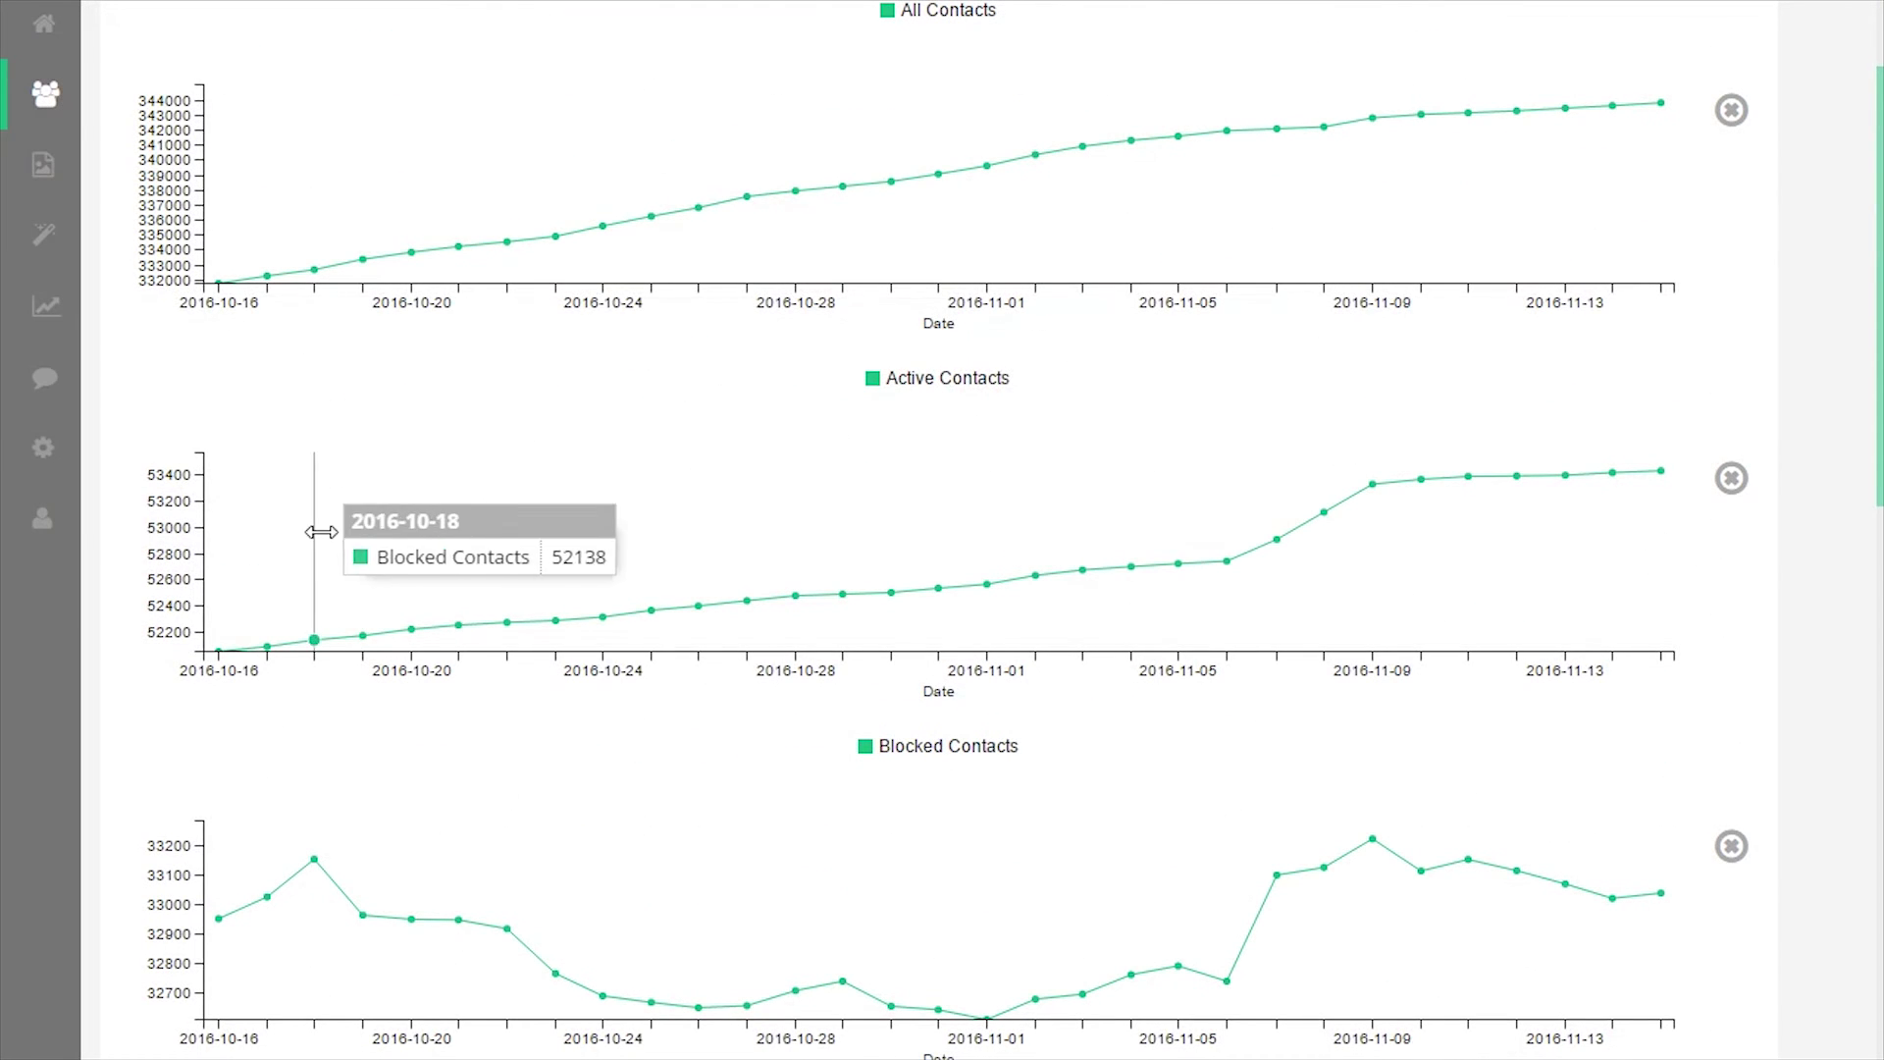
Step: Zoom into the Blocked Contacts graph's timeline and pan to later dates
{"action": "double_click", "coordinate": [614, 539]}
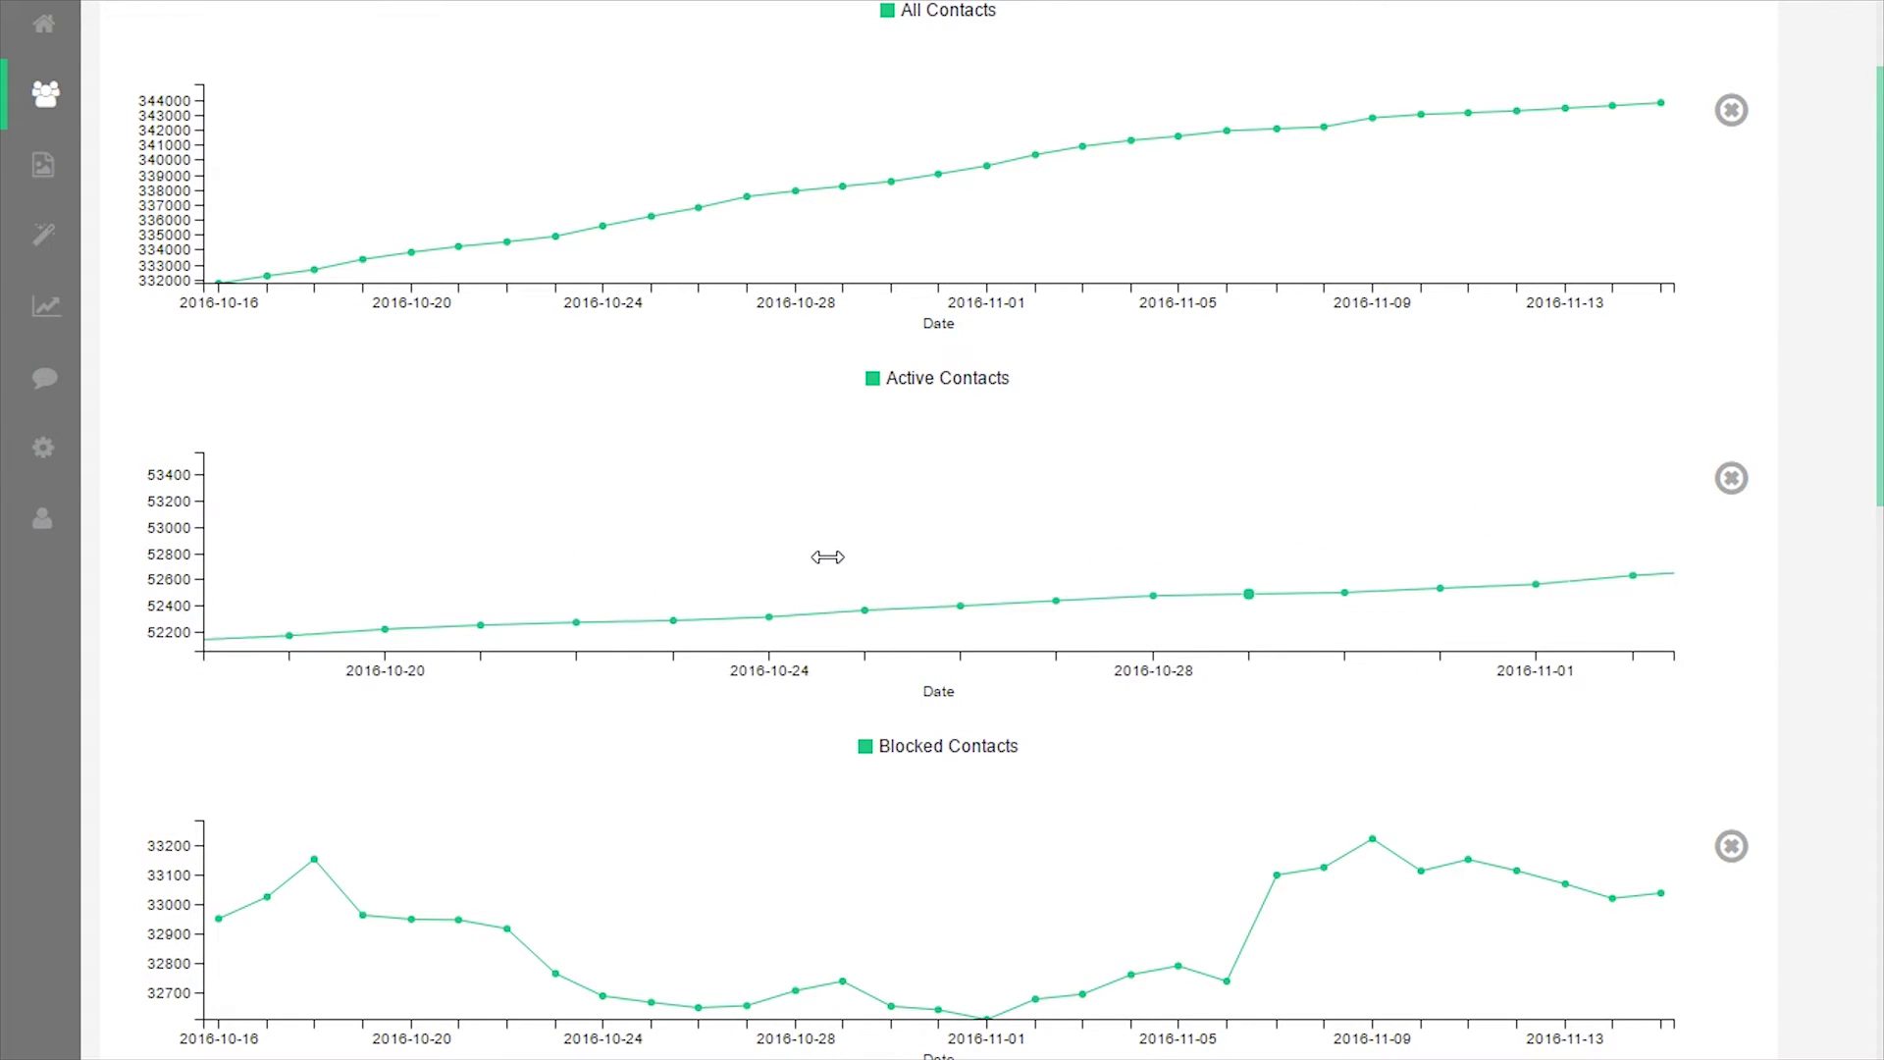
{"action": "left_click_drag", "start_coordinate": [672, 572], "coordinate": [592, 573]}
{"action": "left_click_drag", "start_coordinate": [784, 568], "coordinate": [391, 567]}
{"action": "left_click_drag", "start_coordinate": [1194, 601], "coordinate": [655, 601]}
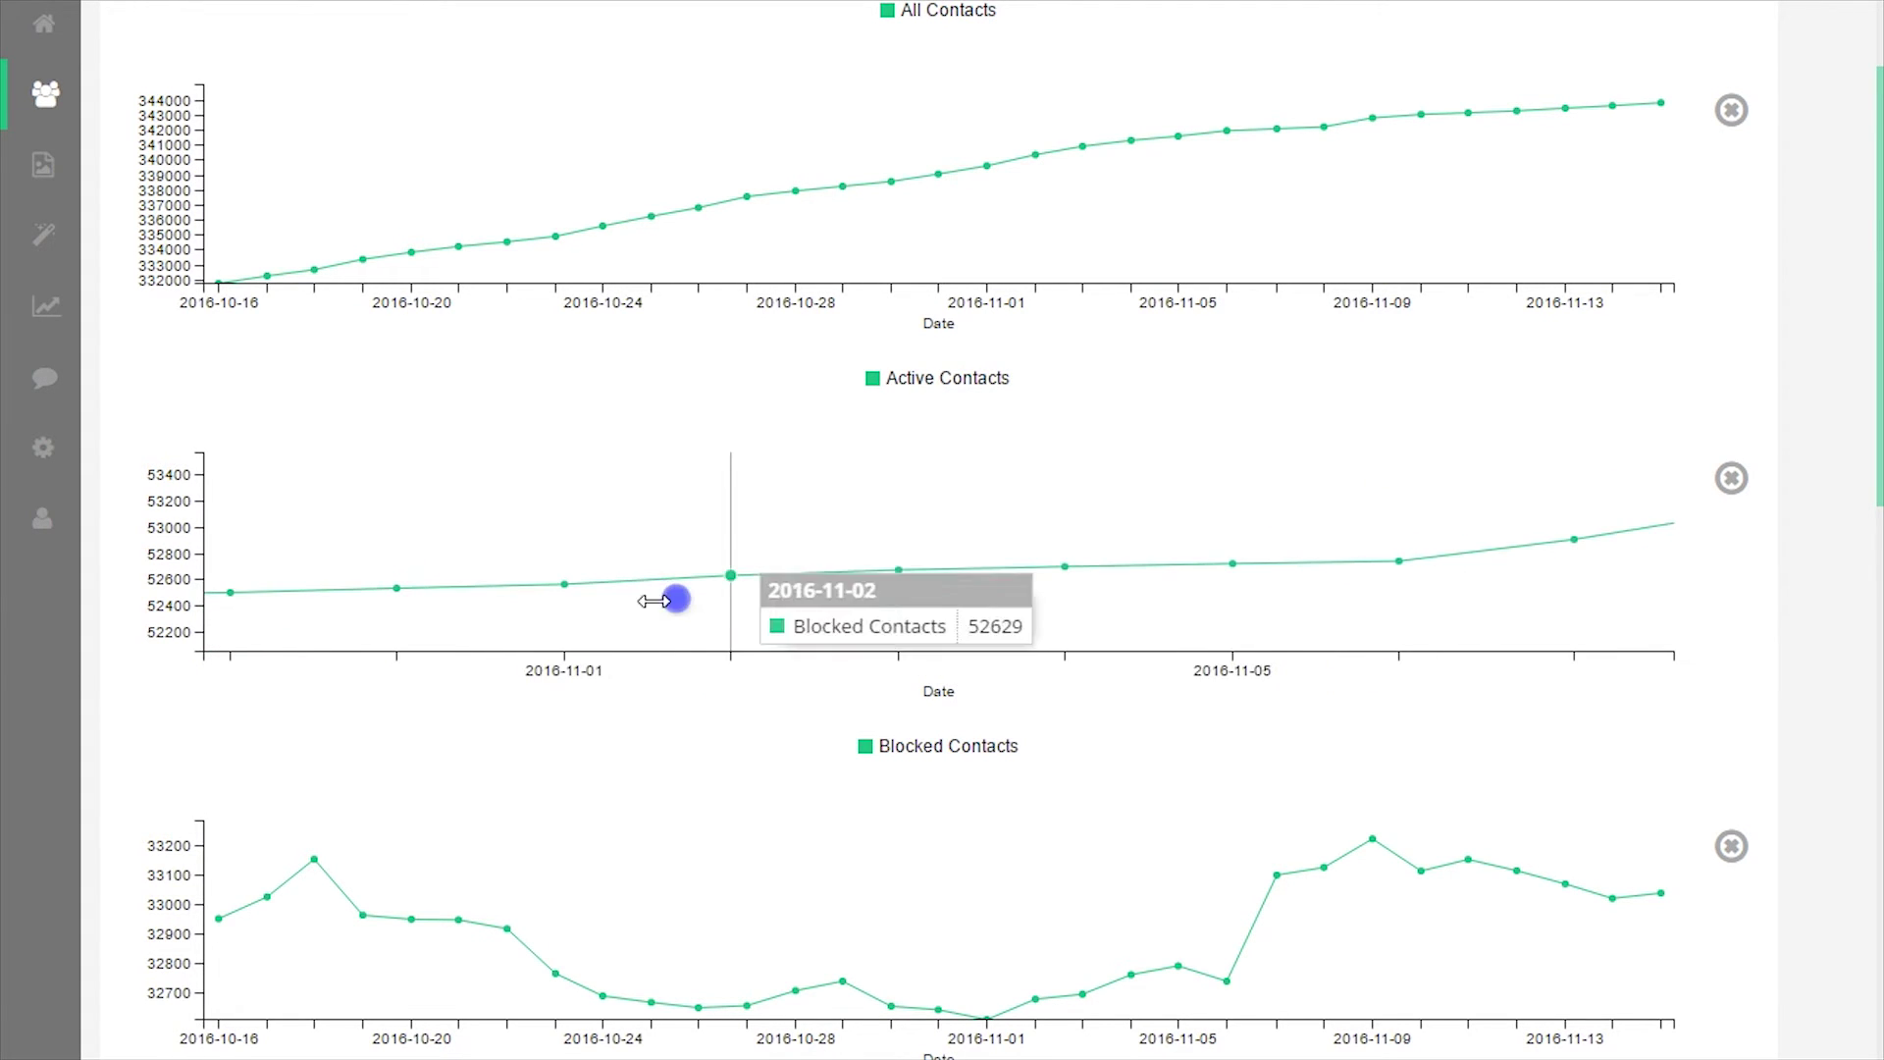
{"action": "scroll", "coordinate": [673, 598], "scroll_direction": "up", "scroll_amount": 2}
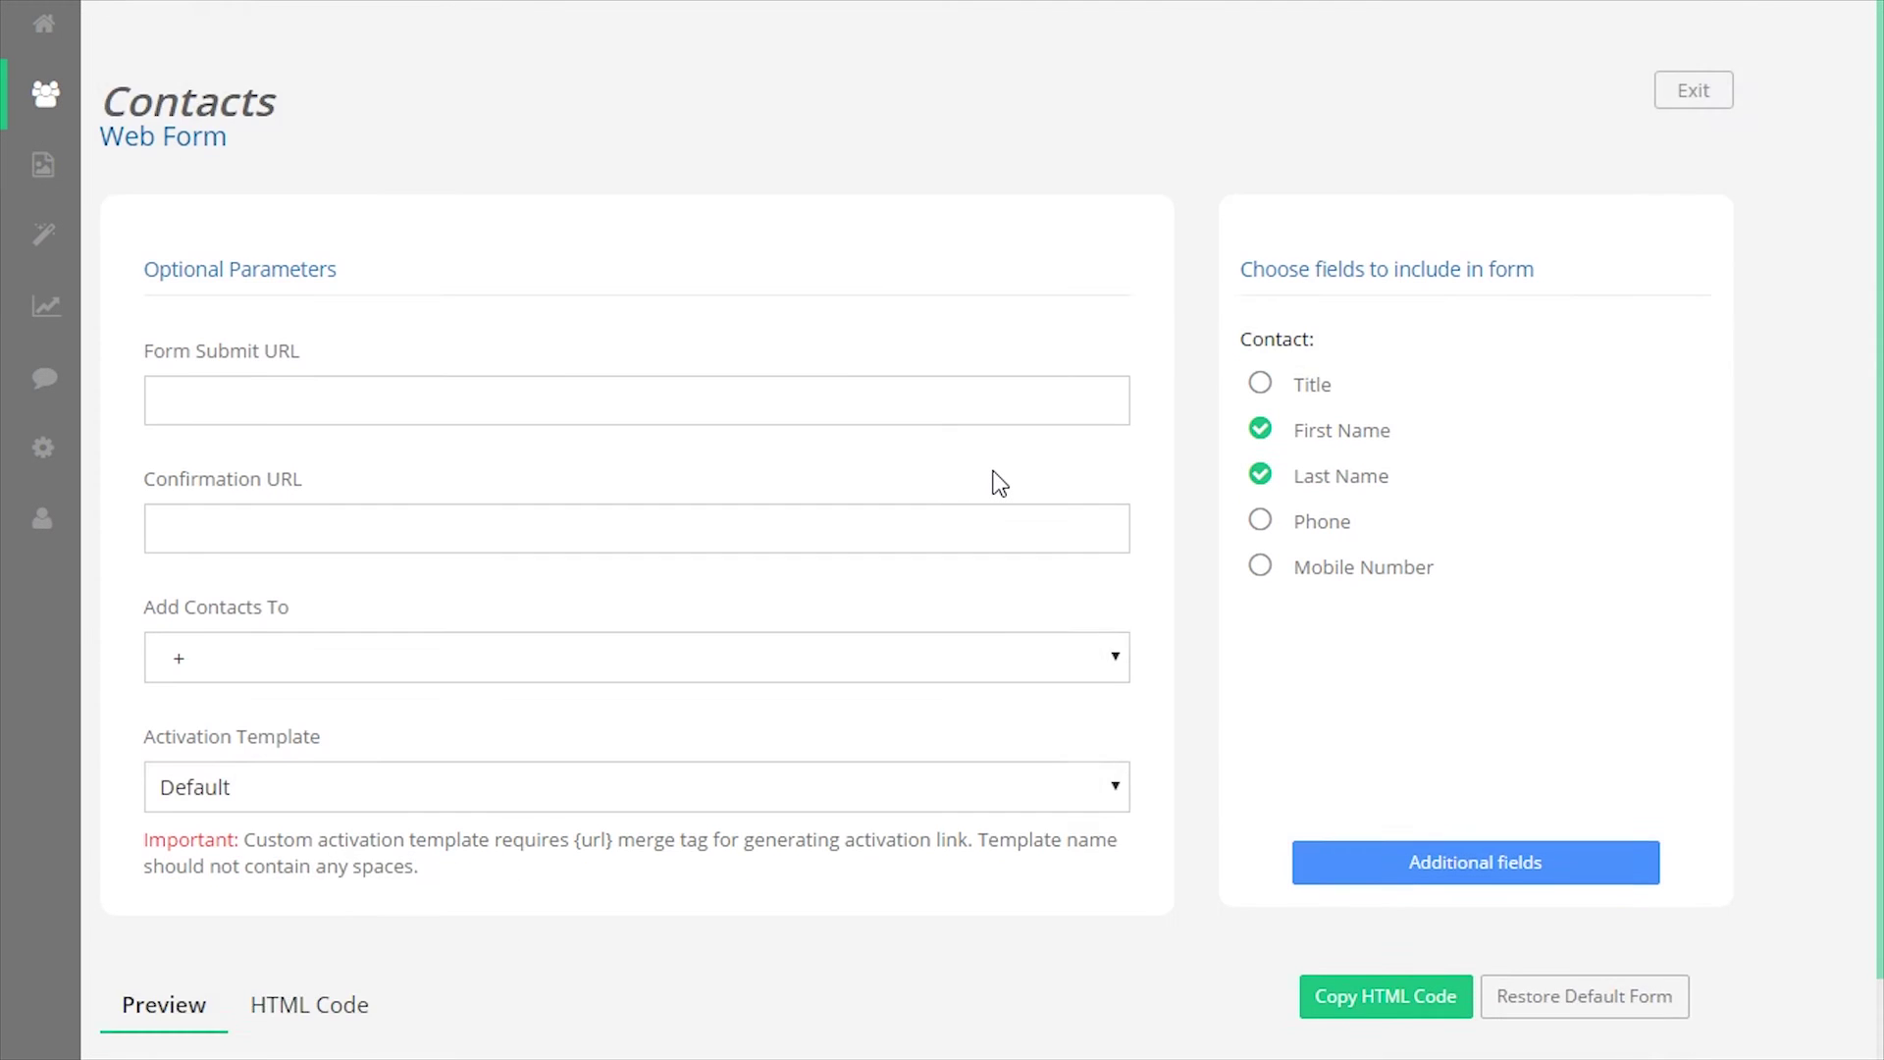
{"action": "scroll", "coordinate": [729, 405], "scroll_direction": "down", "scroll_amount": 1}
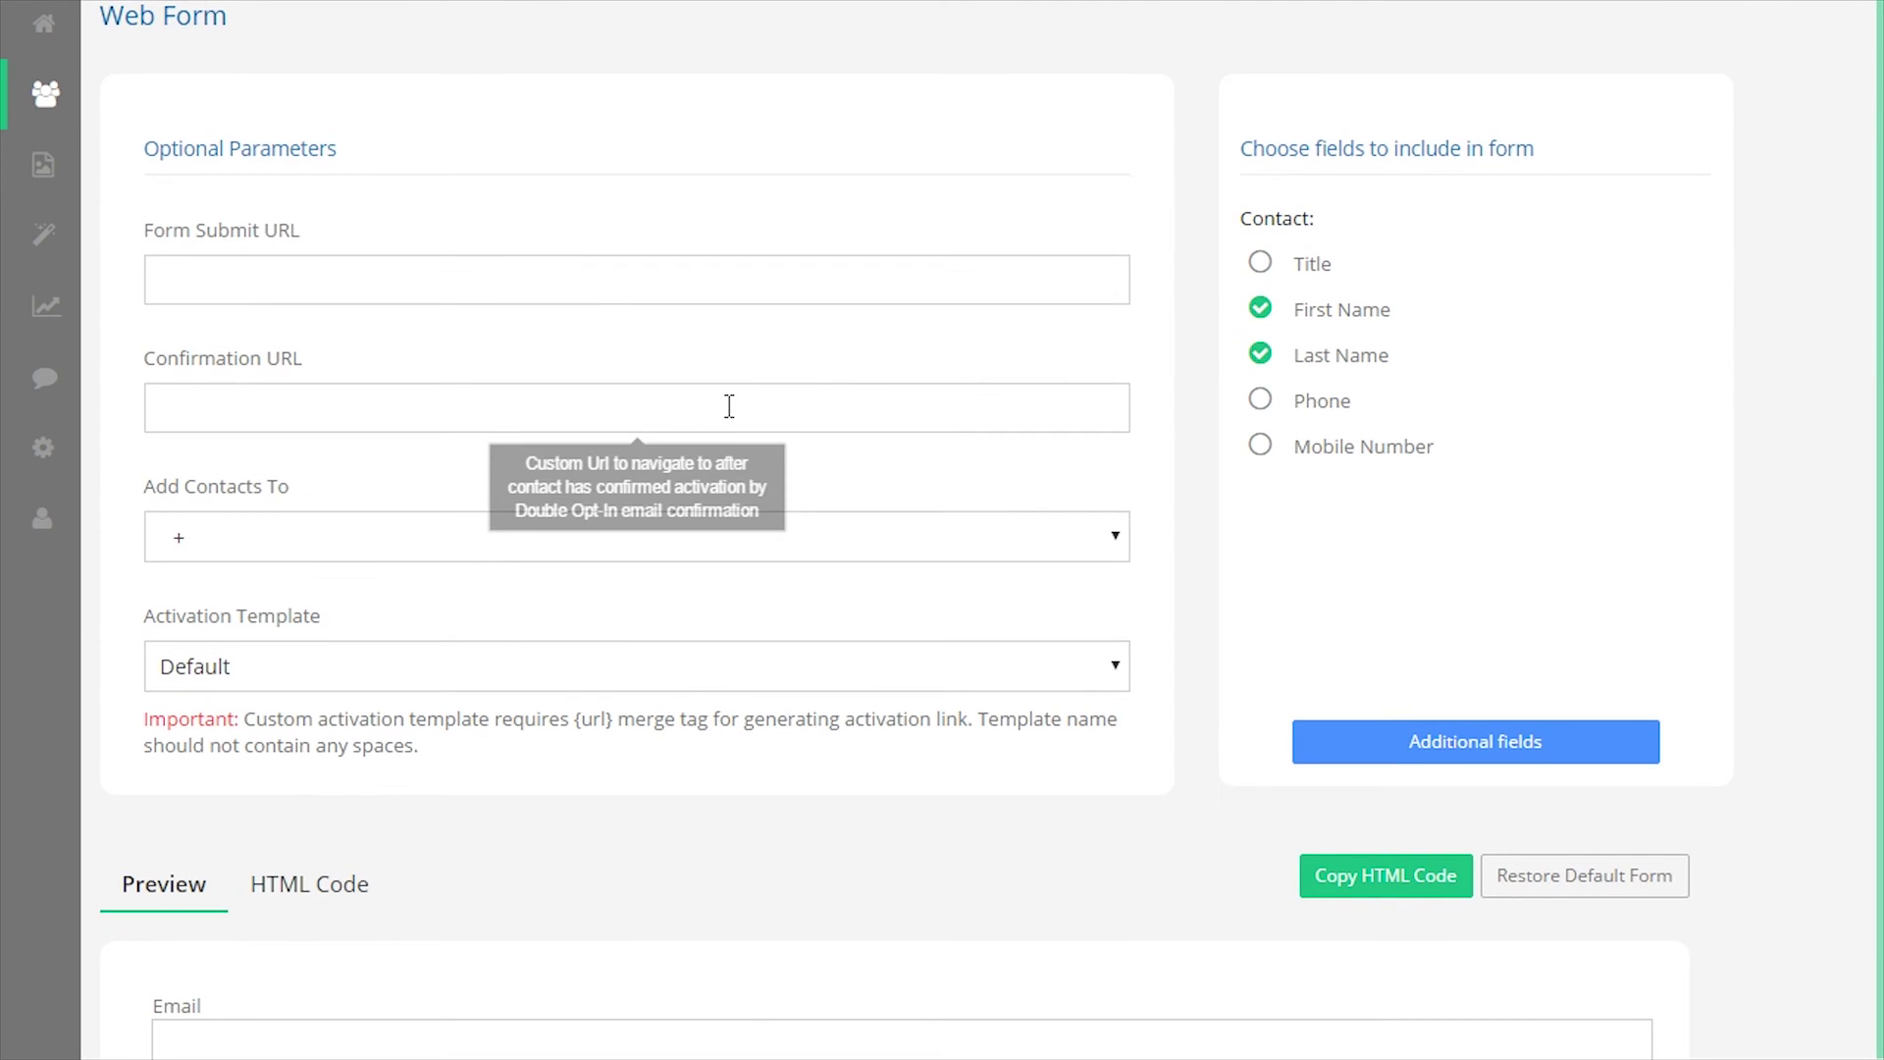
{"action": "scroll", "coordinate": [729, 405], "scroll_direction": "down", "scroll_amount": 1}
{"action": "scroll", "coordinate": [715, 484], "scroll_direction": "down", "scroll_amount": 1}
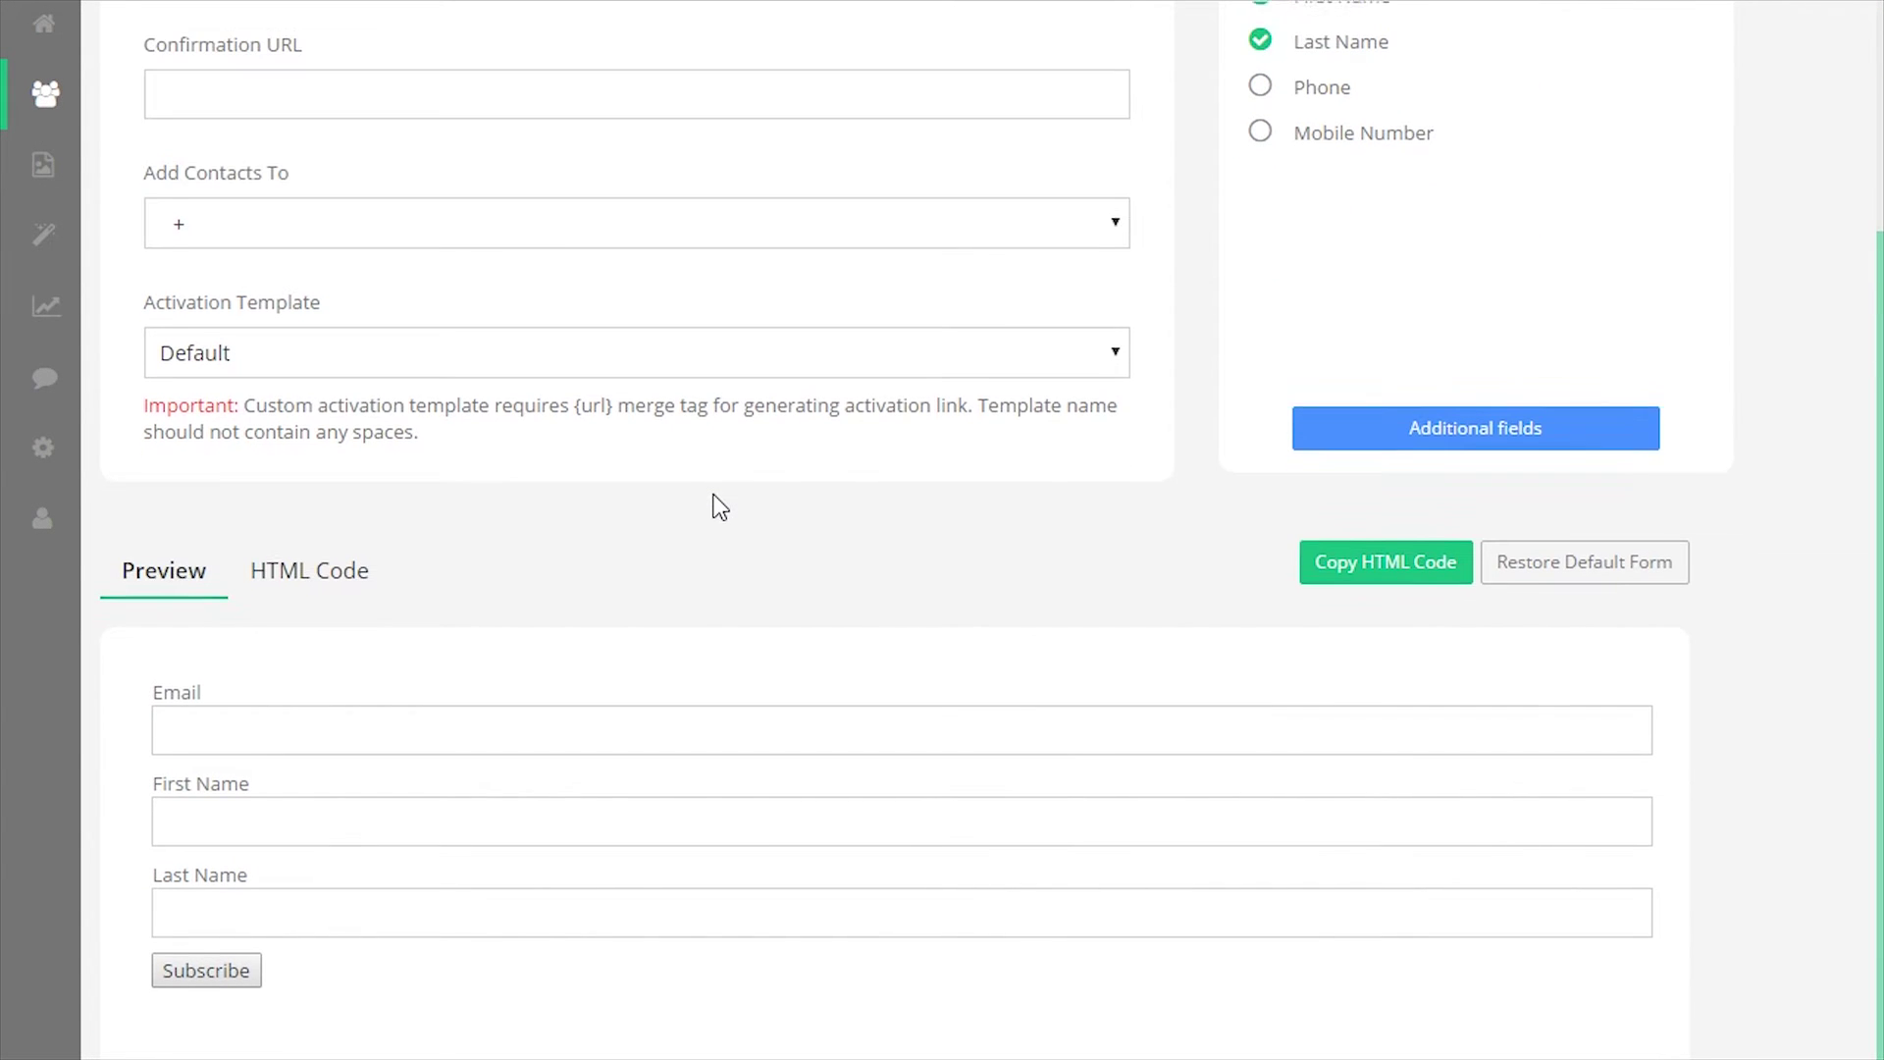
{"action": "scroll", "coordinate": [719, 508], "scroll_direction": "up", "scroll_amount": 5}
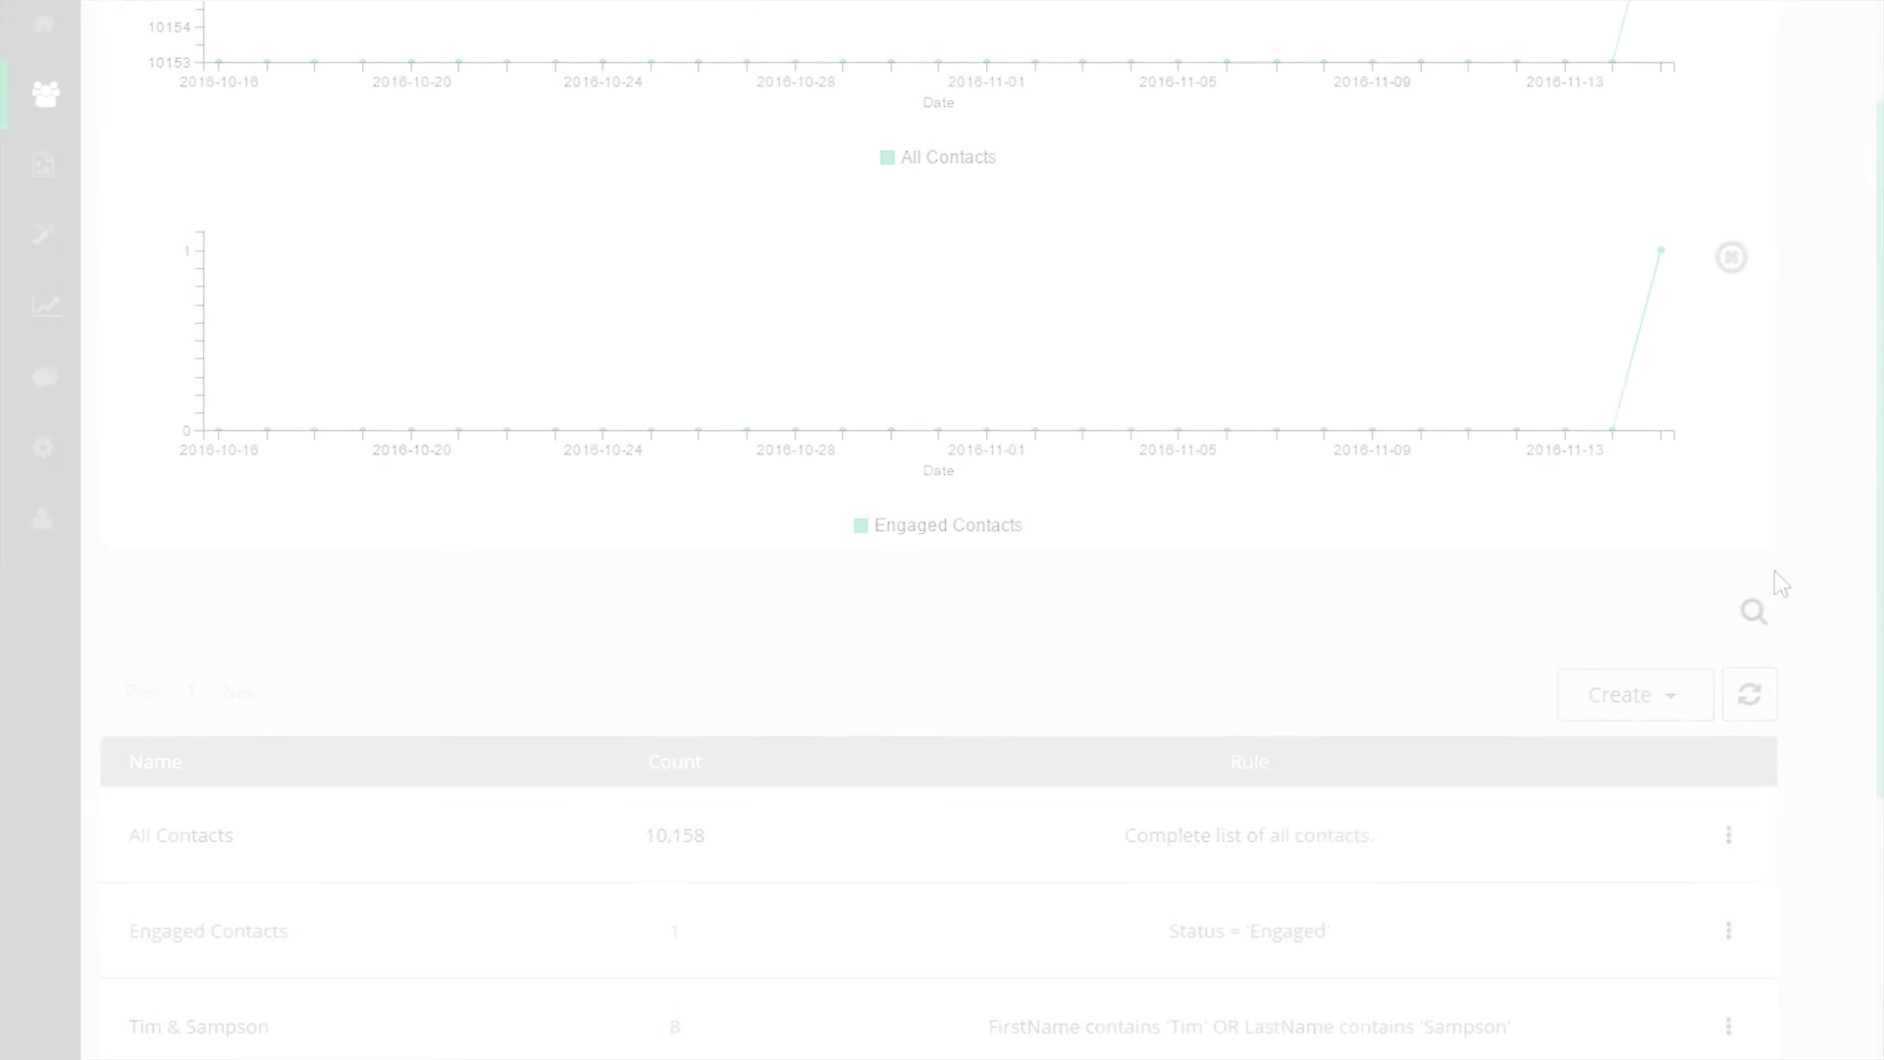
{"action": "left_click", "coordinate": [1697, 694]}
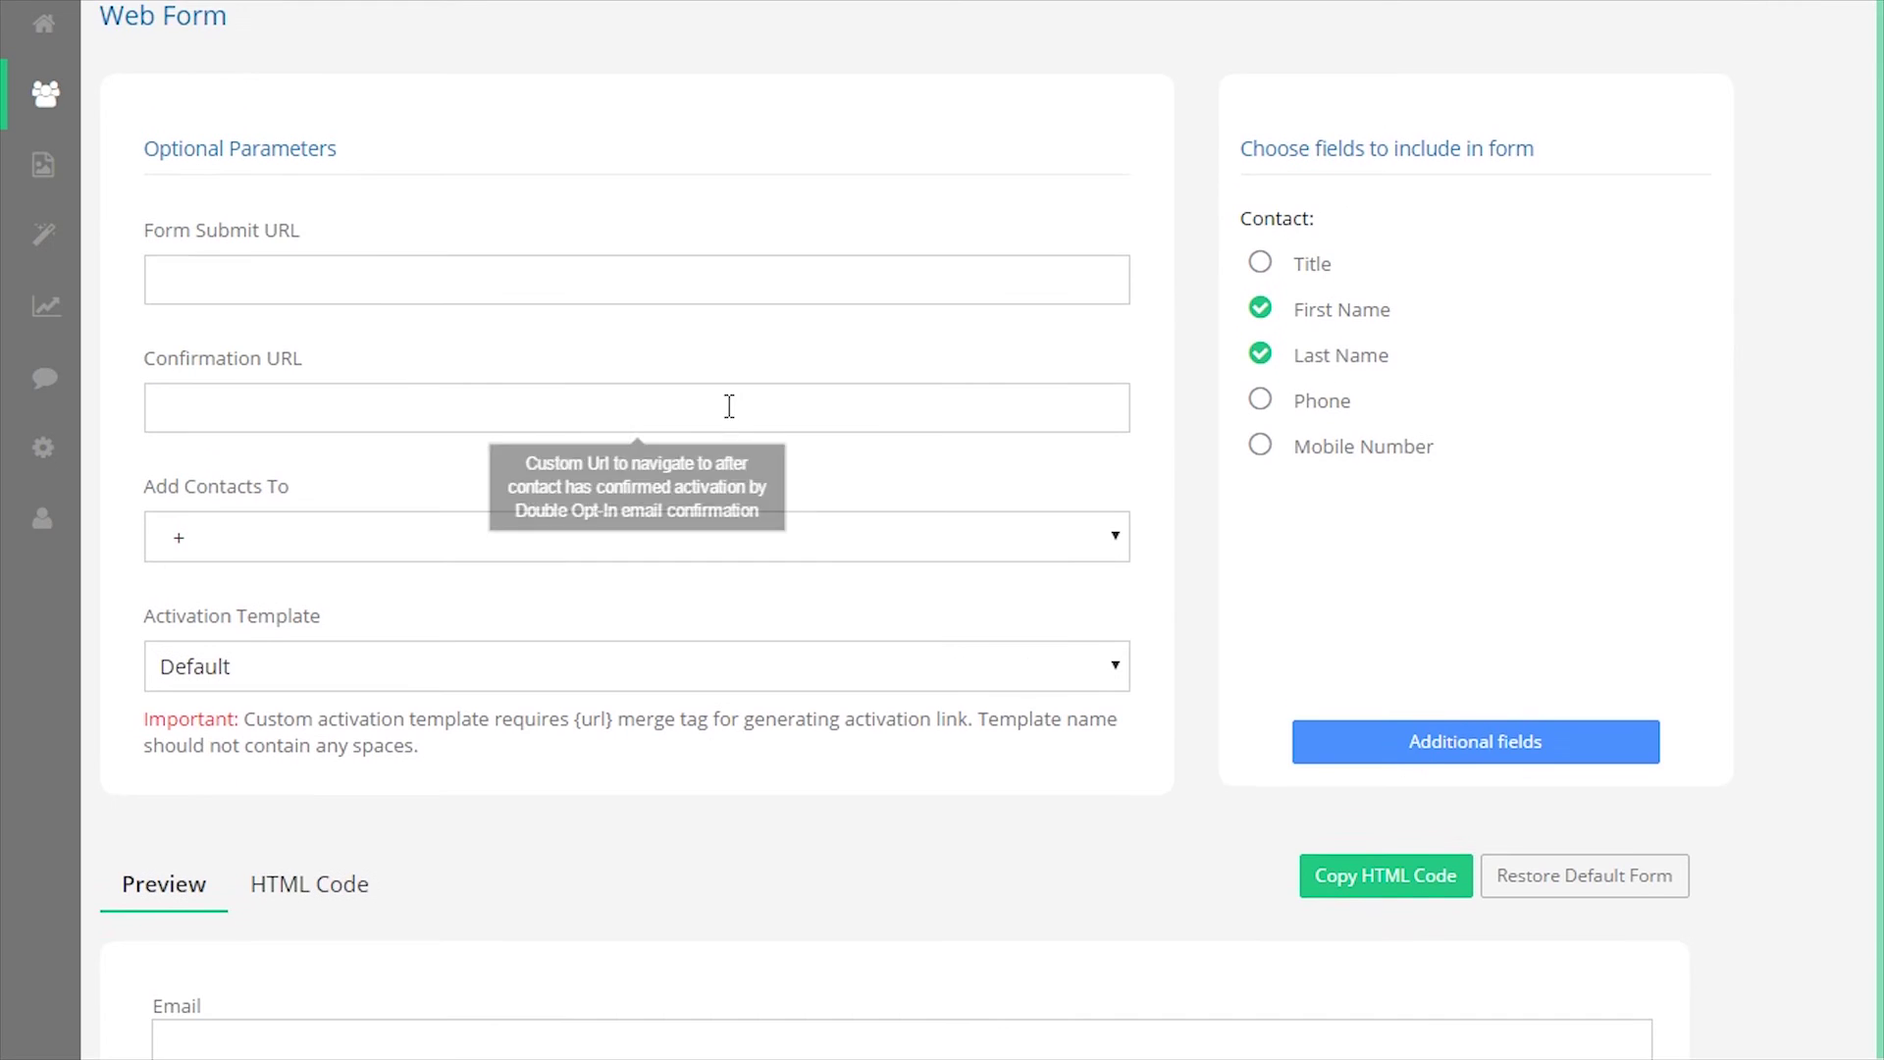
{"action": "scroll", "coordinate": [716, 500], "scroll_direction": "down", "scroll_amount": 1}
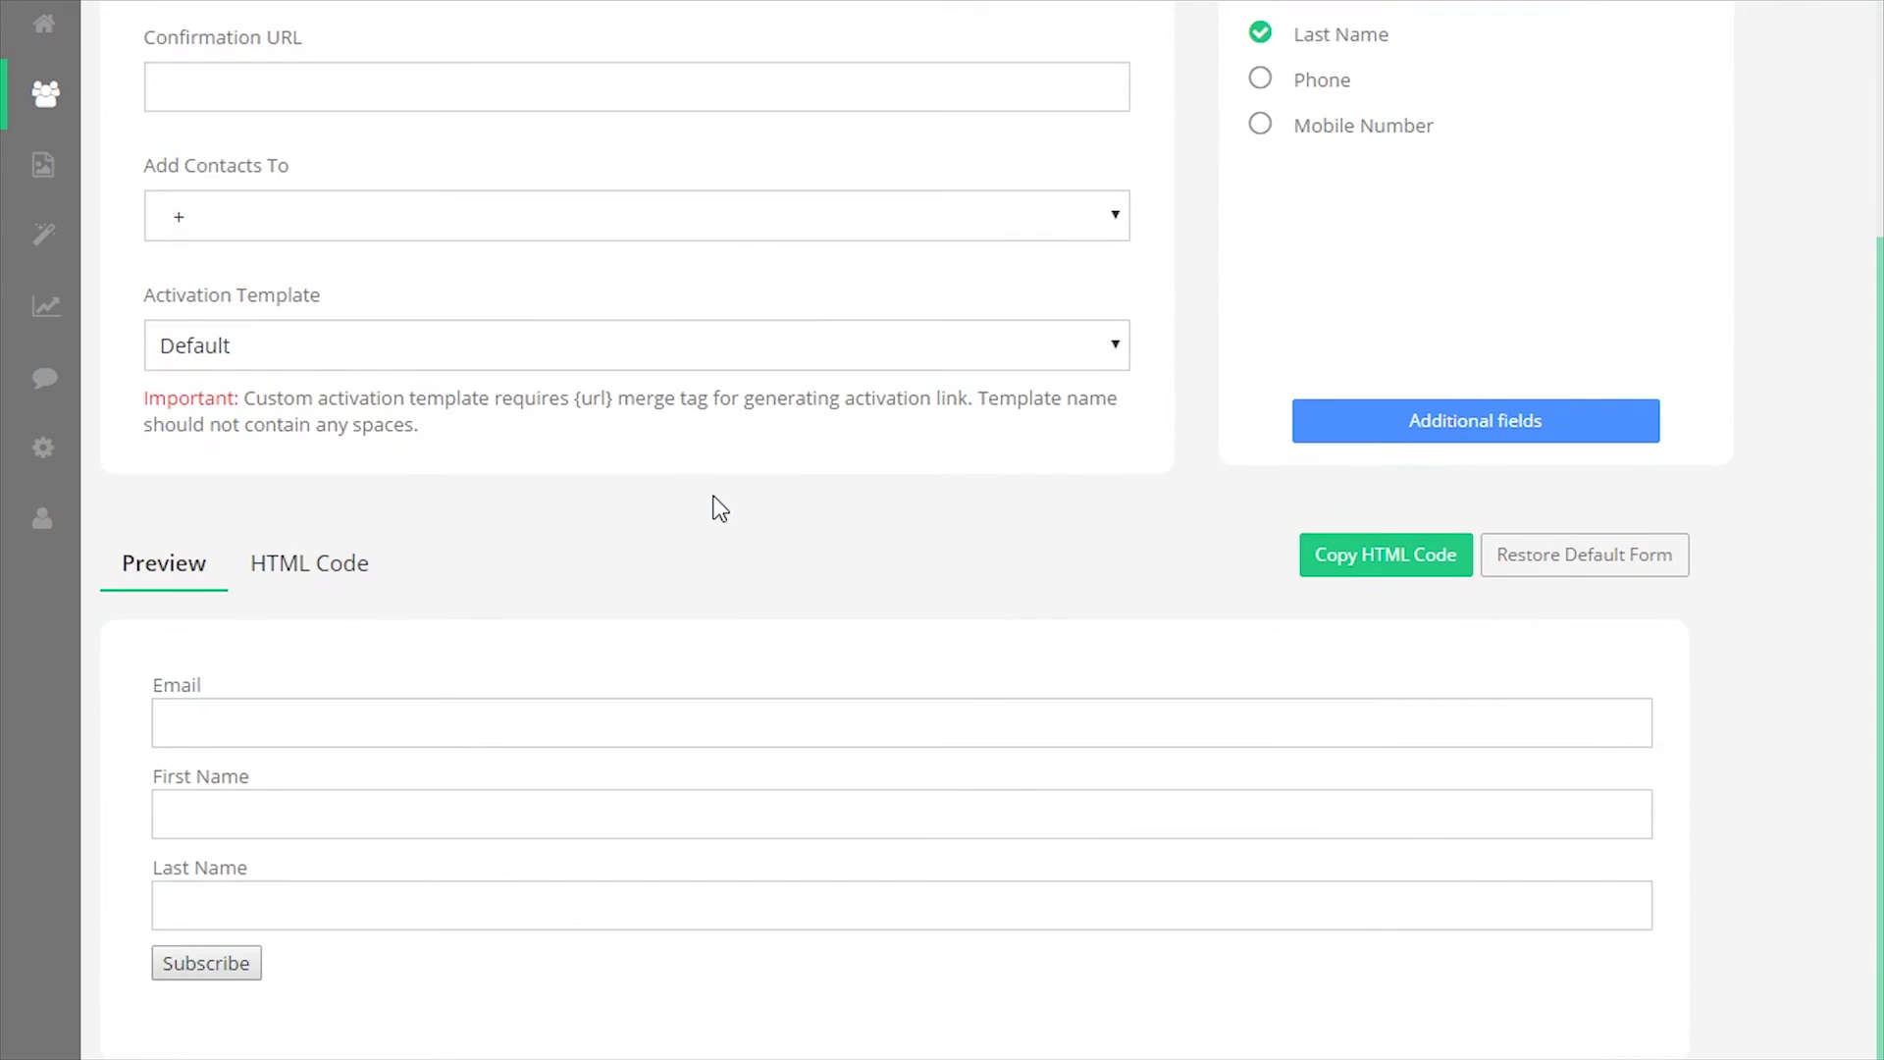
{"action": "scroll", "coordinate": [719, 508], "scroll_direction": "up", "scroll_amount": 5}
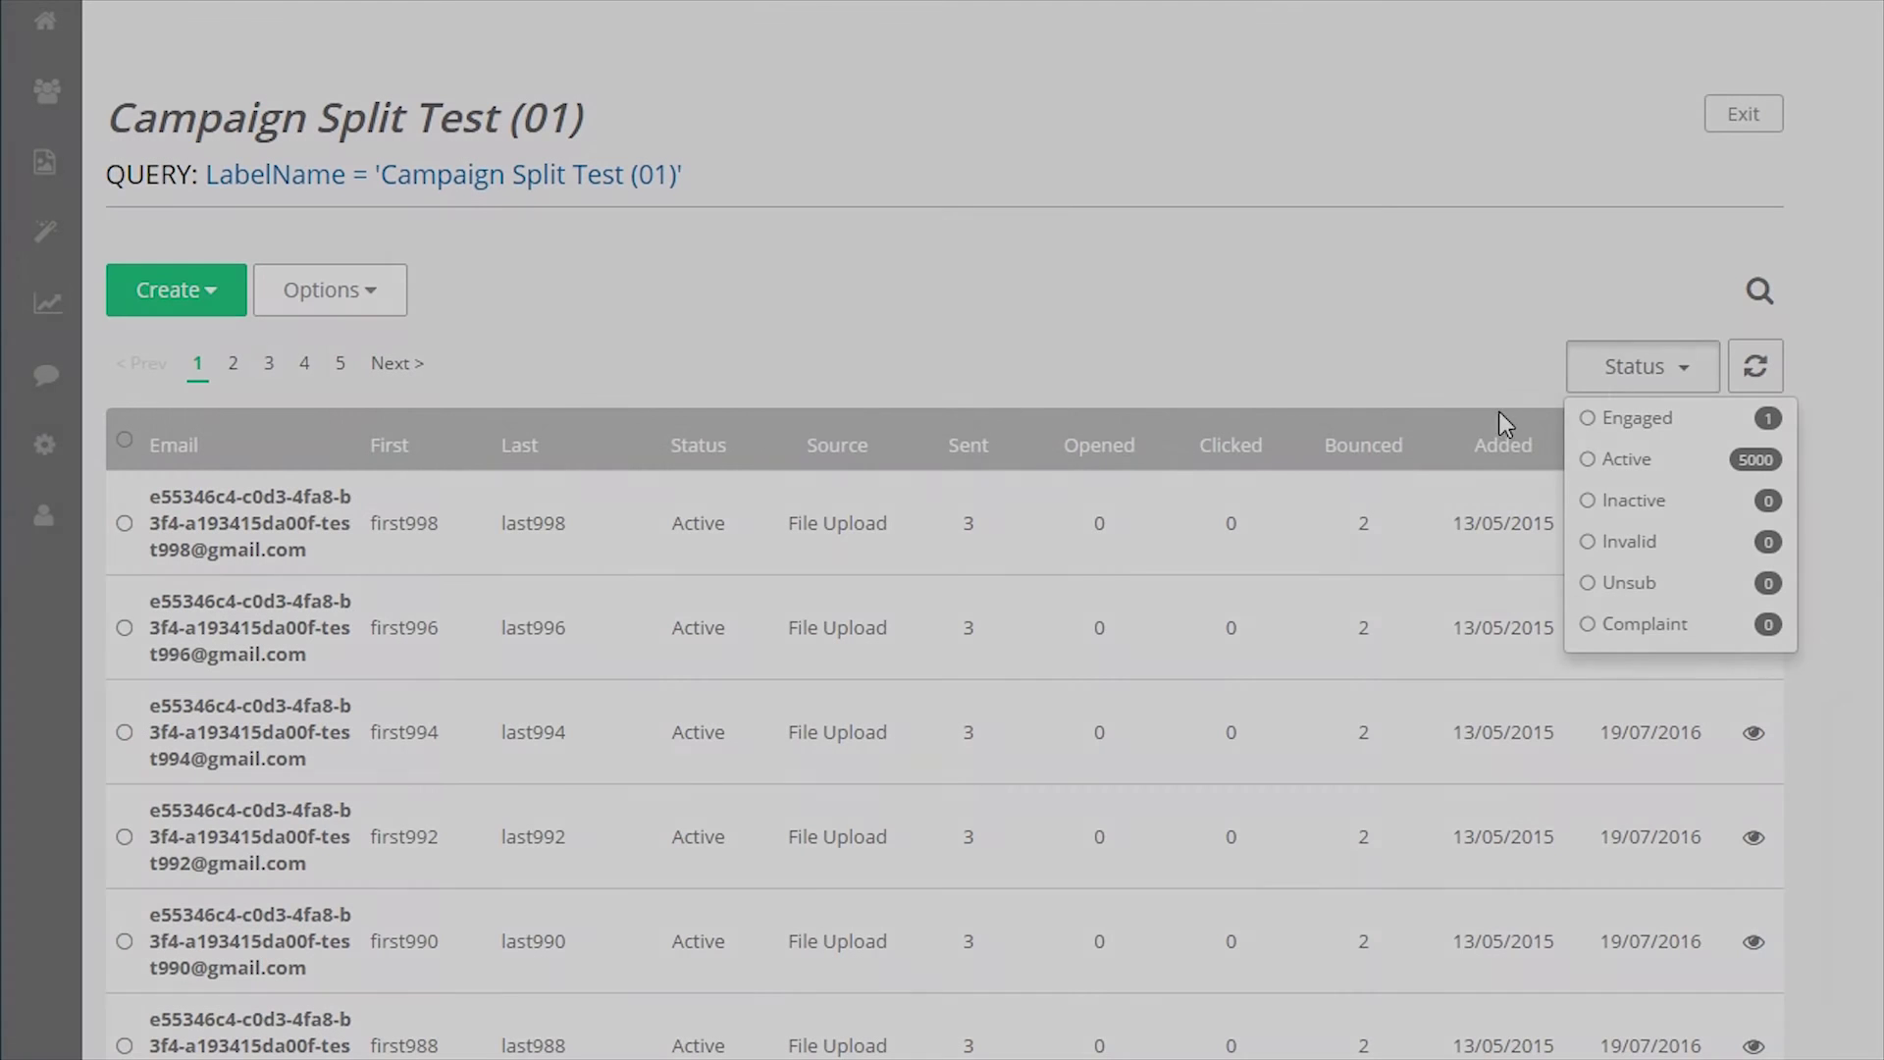
Step: Start a randomized label named 1000 Random Contacts with 1000 contacts
{"action": "left_click", "coordinate": [1658, 368]}
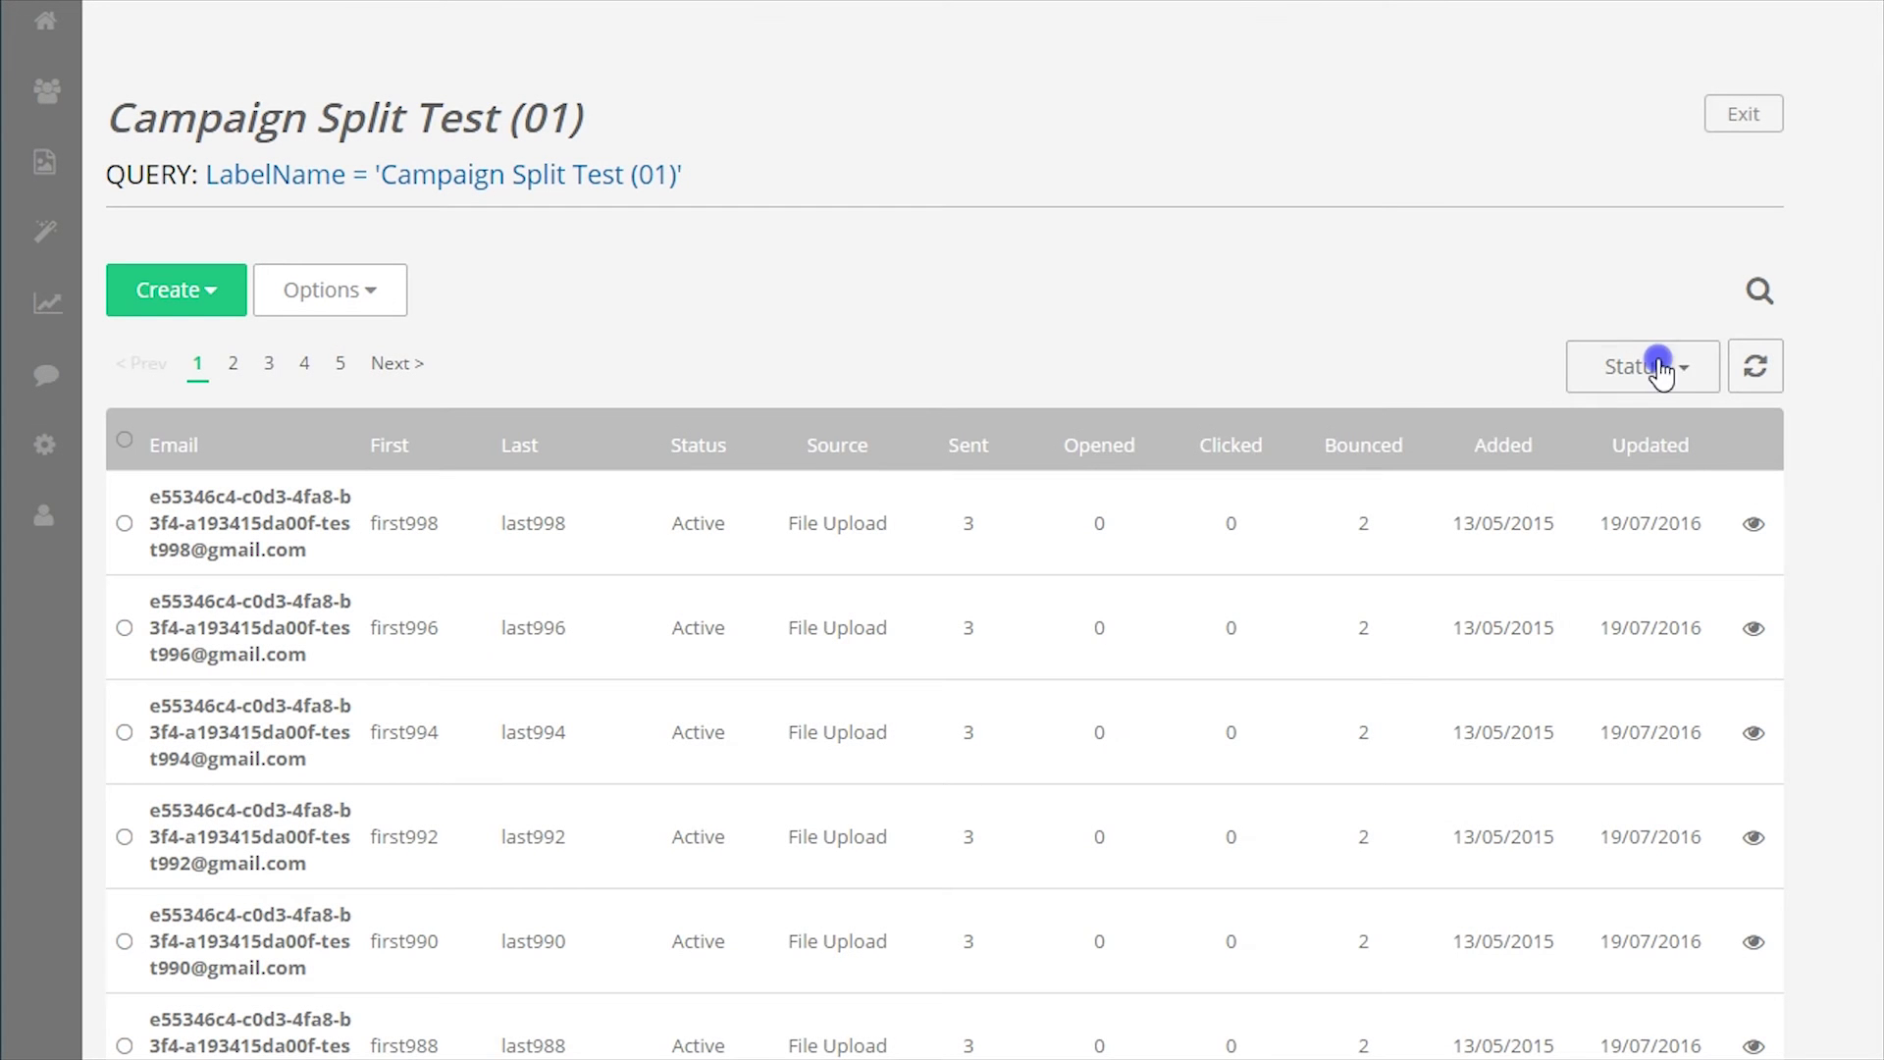
{"action": "left_click", "coordinate": [193, 299]}
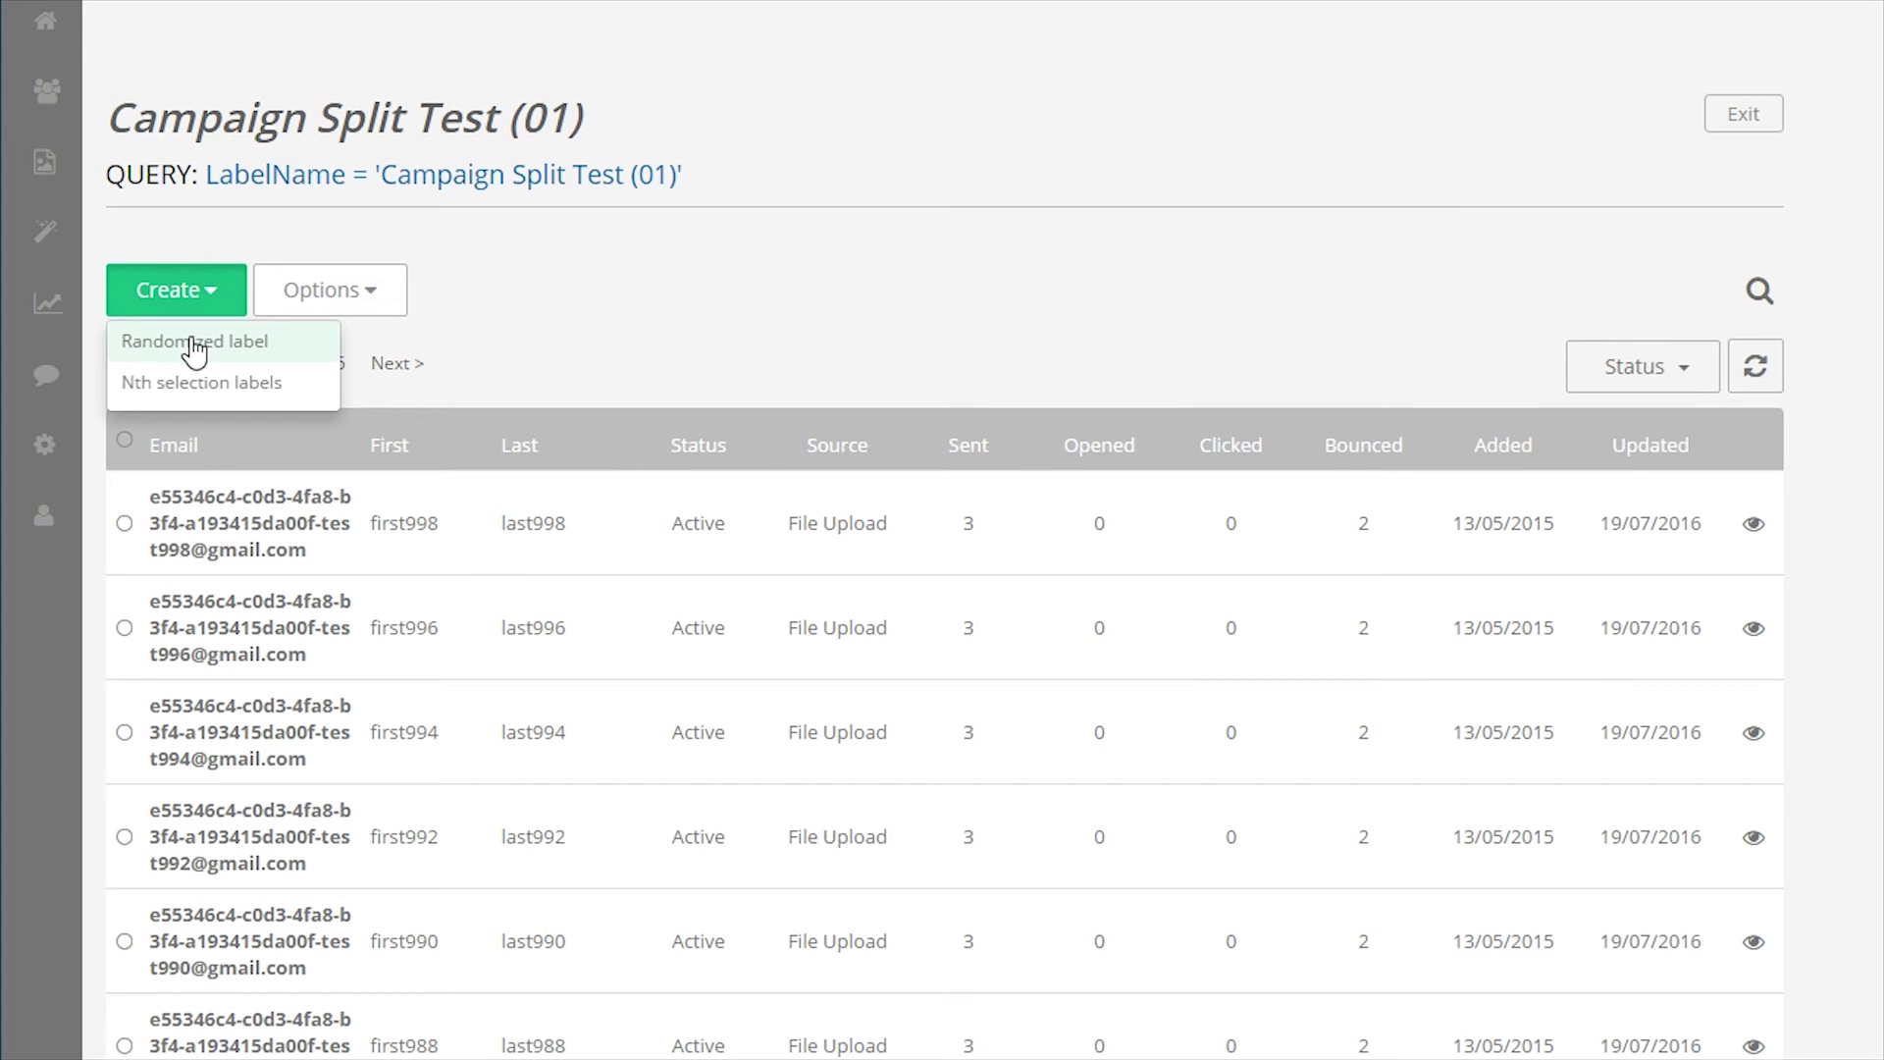
{"action": "left_click", "coordinate": [194, 344]}
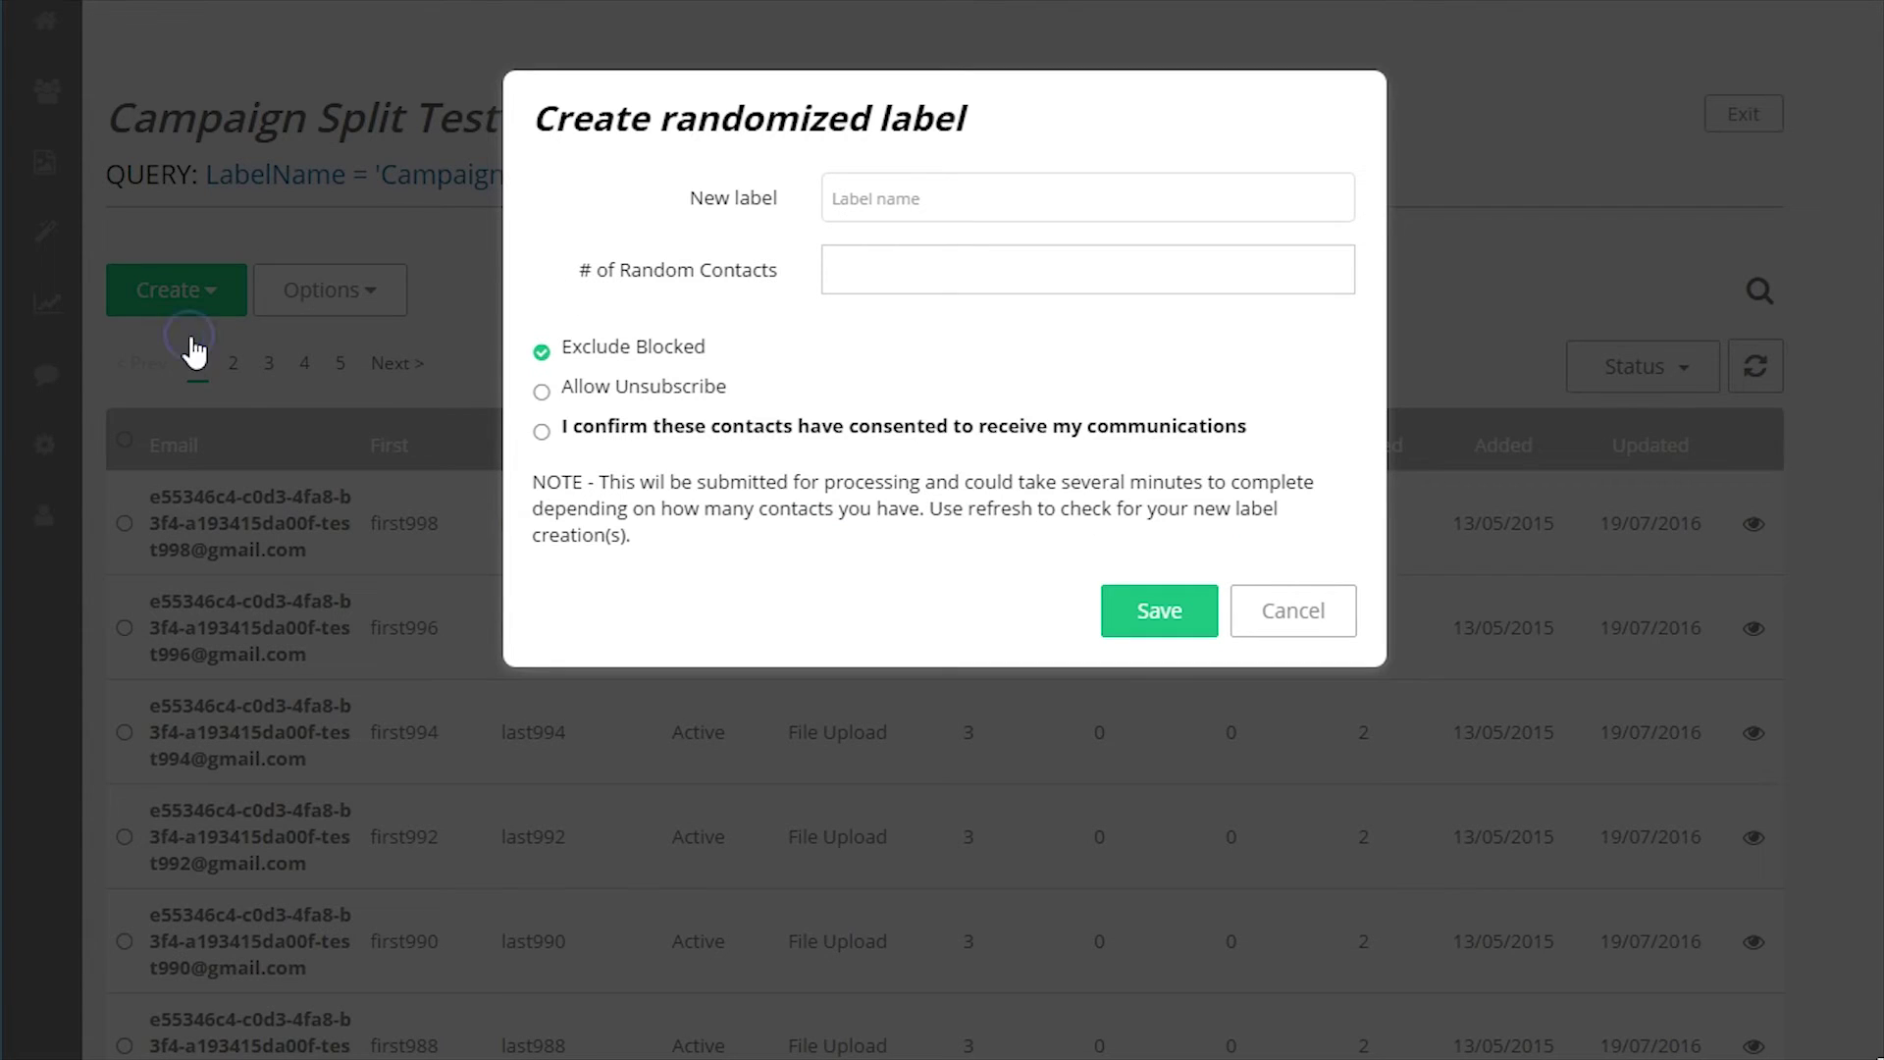
{"action": "left_click", "coordinate": [918, 206]}
{"action": "type", "text": "1000 Random Contacts"}
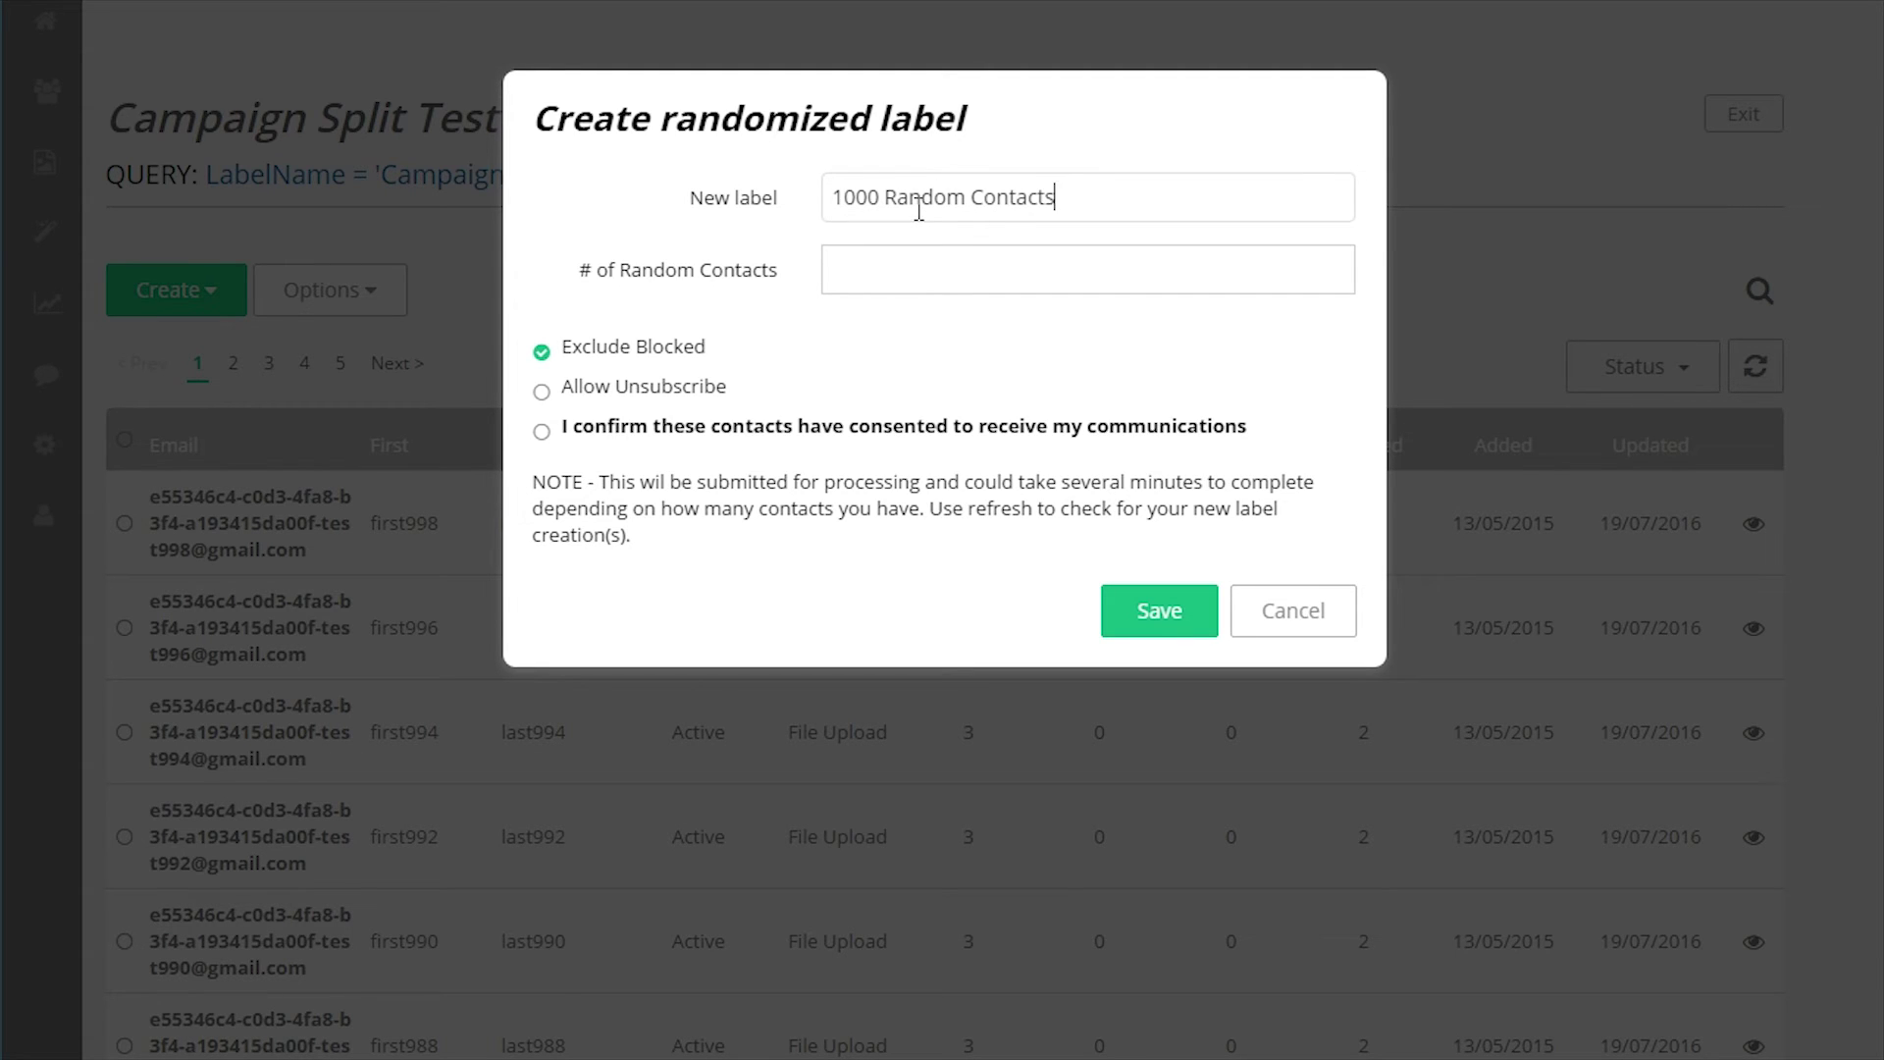
{"action": "left_click", "coordinate": [924, 270]}
{"action": "type", "text": "1000"}
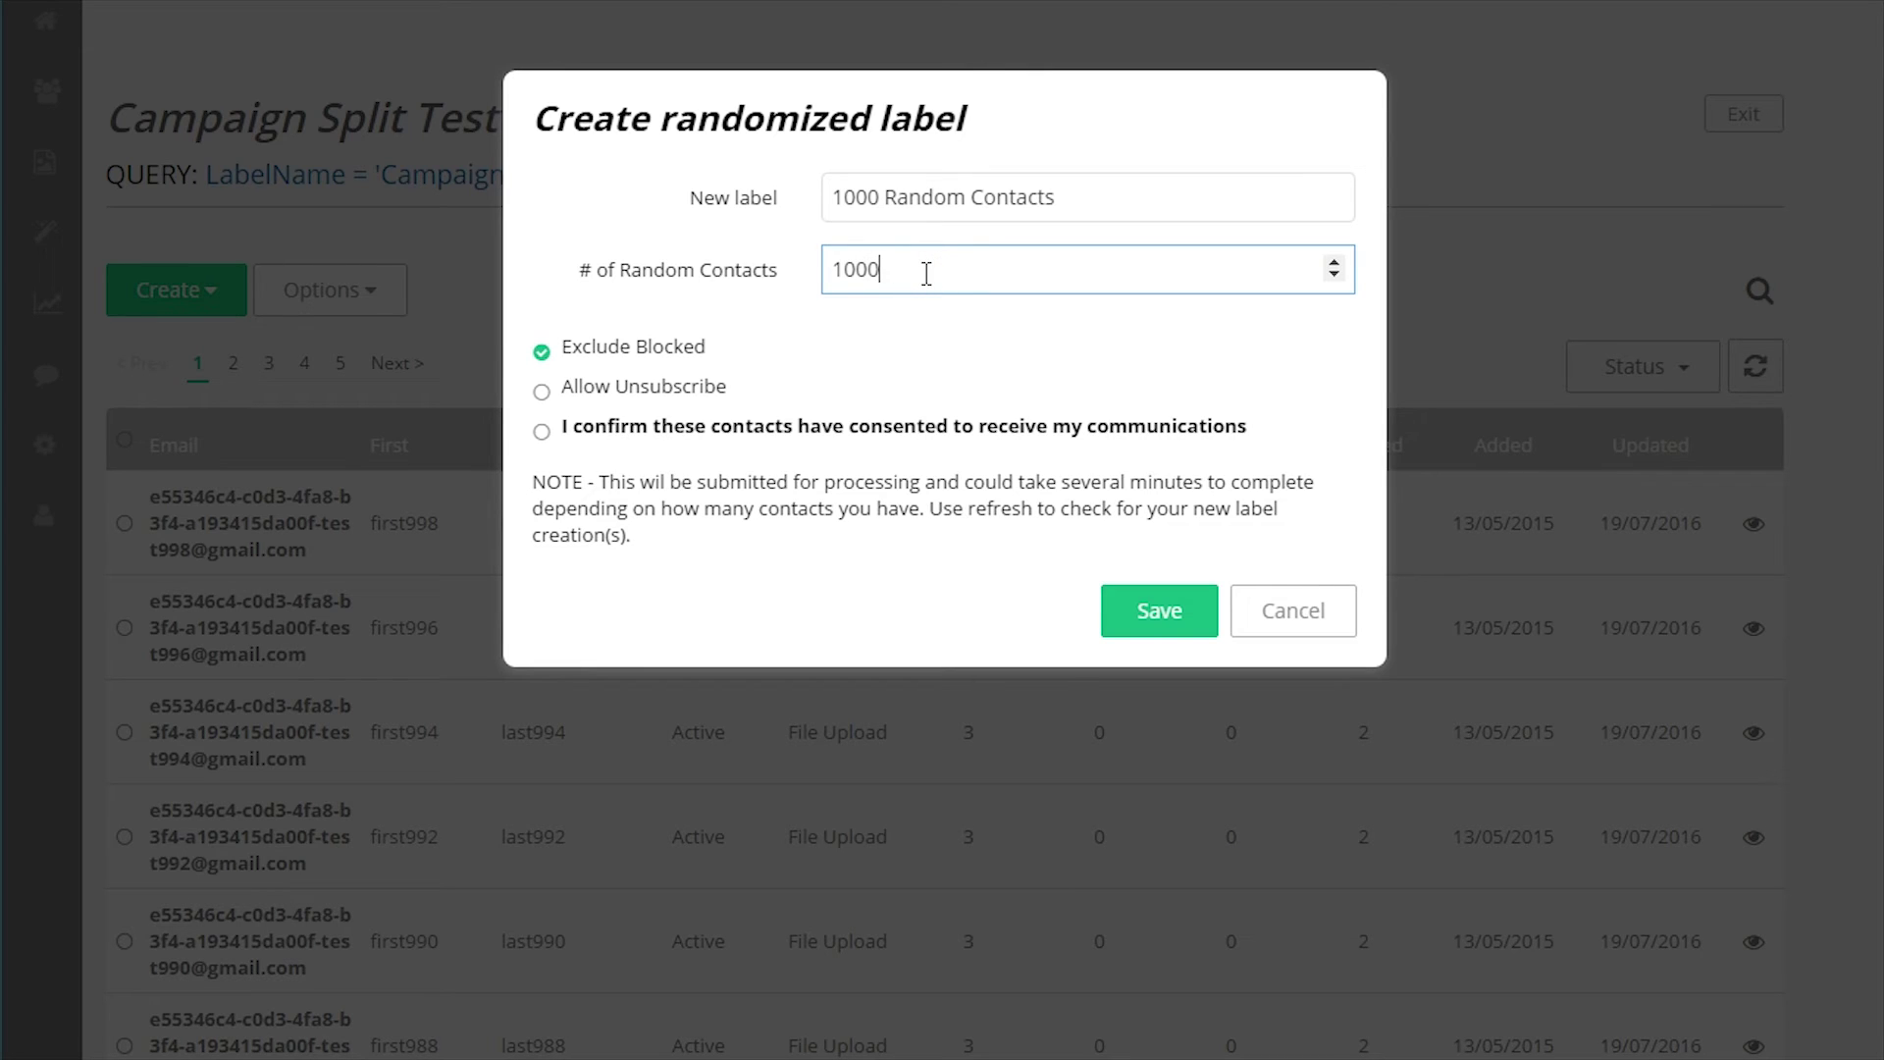
Step: Confirm consent, review the Exclude Blocked option, save the label and return to All Contacts
{"action": "left_click", "coordinate": [544, 432]}
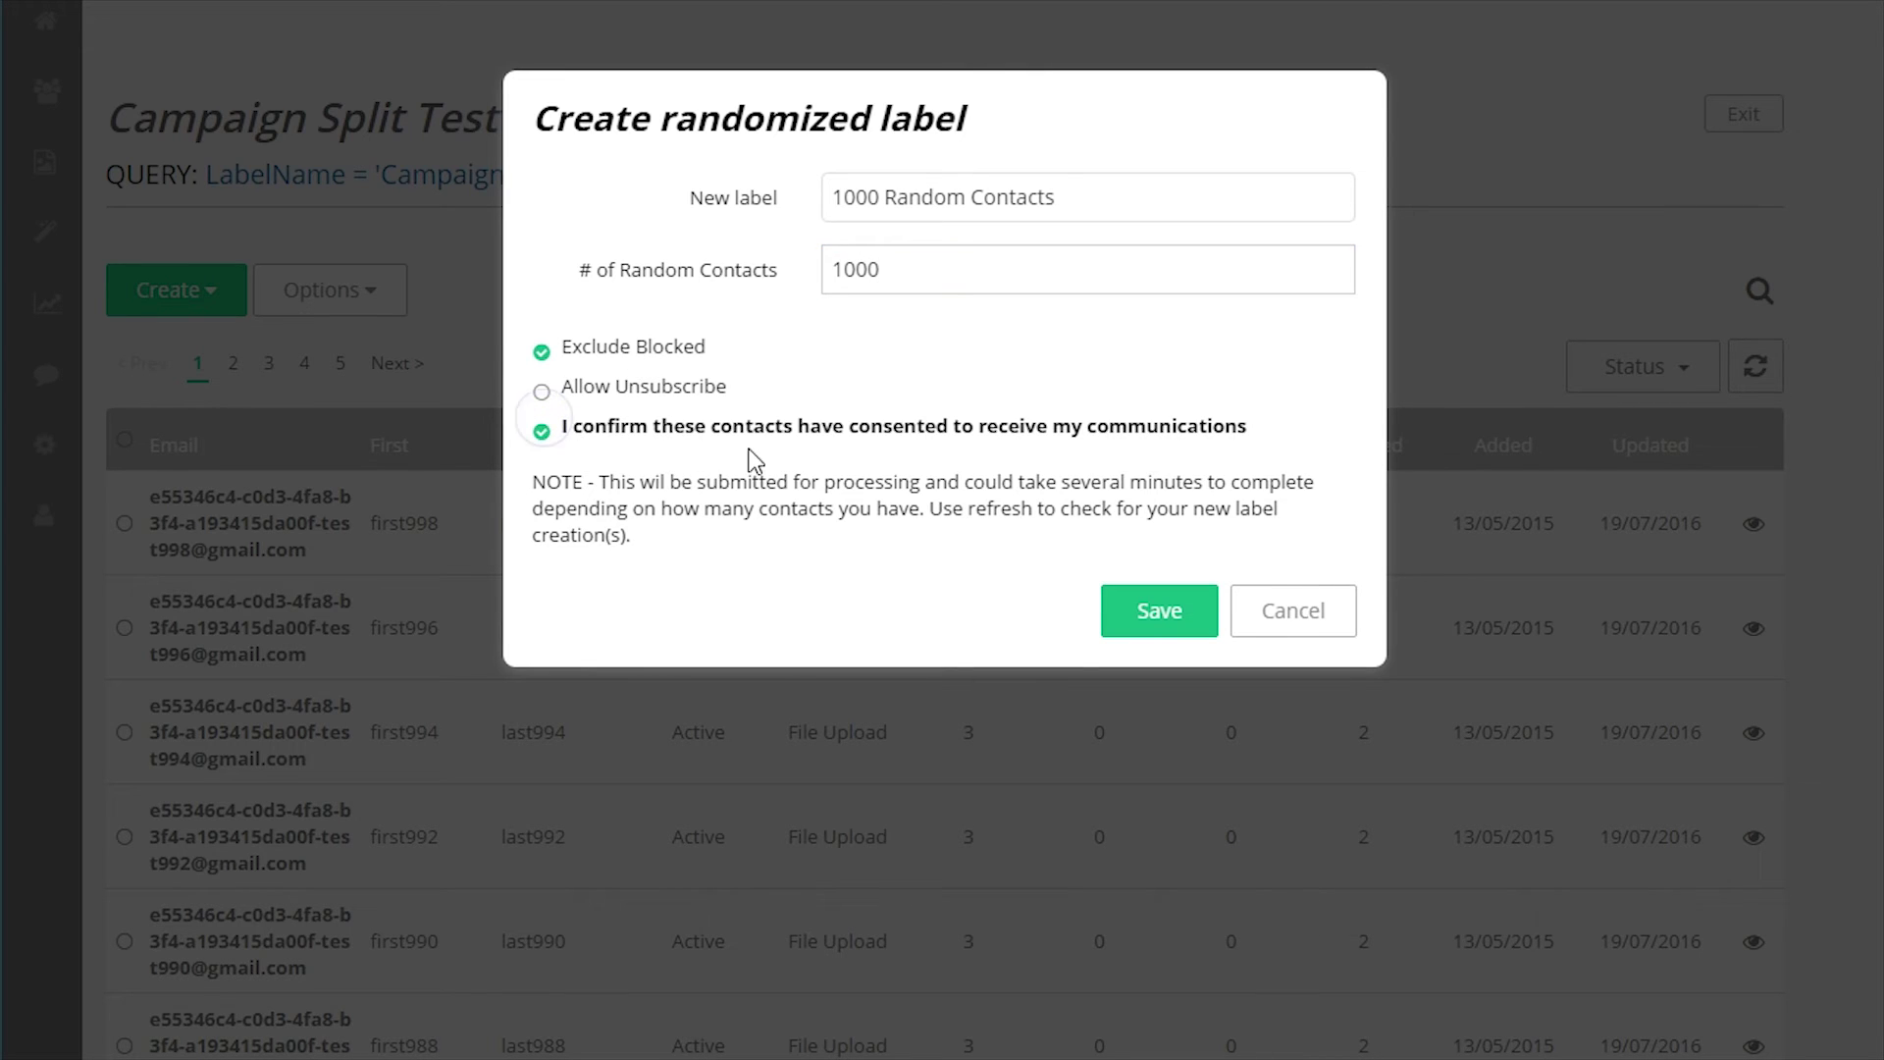
{"action": "left_click", "coordinate": [545, 352]}
{"action": "left_click_drag", "start_coordinate": [749, 366], "coordinate": [551, 353]}
{"action": "left_click", "coordinate": [717, 359]}
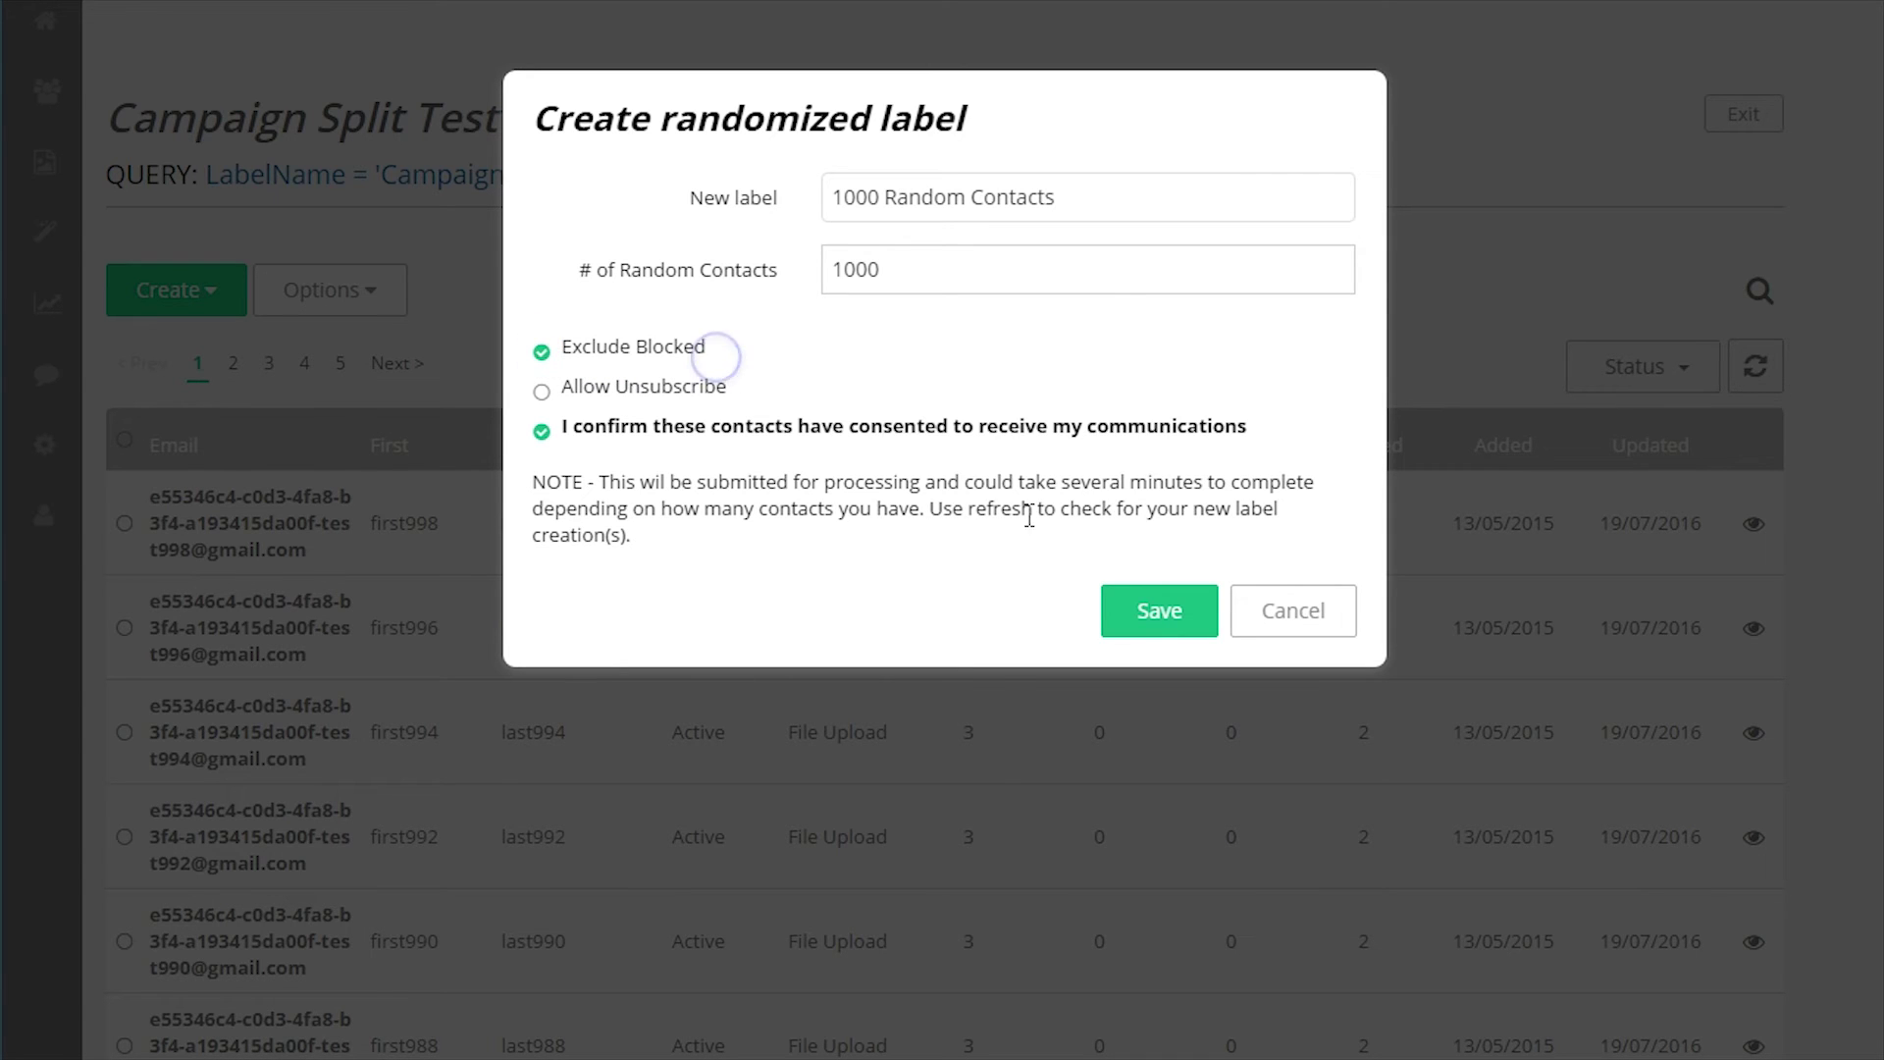
{"action": "left_click", "coordinate": [1107, 614]}
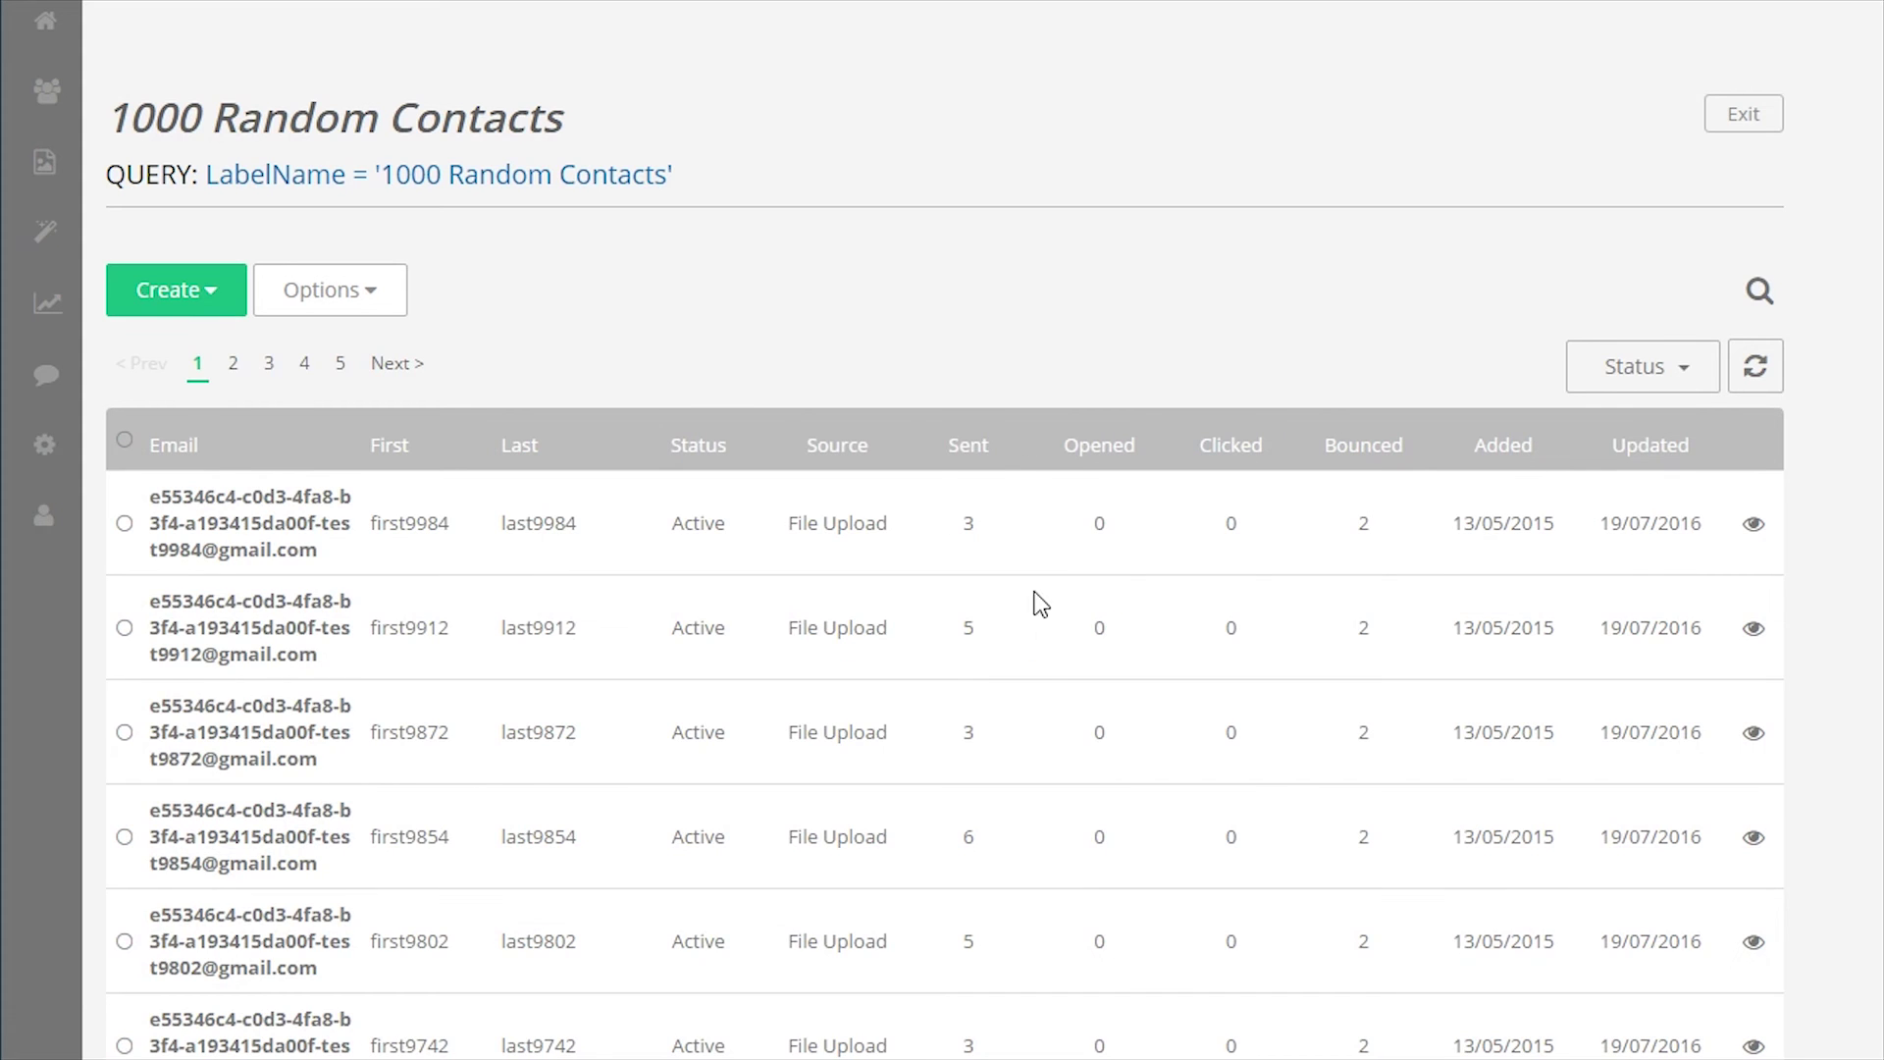
{"action": "left_click", "coordinate": [1727, 127]}
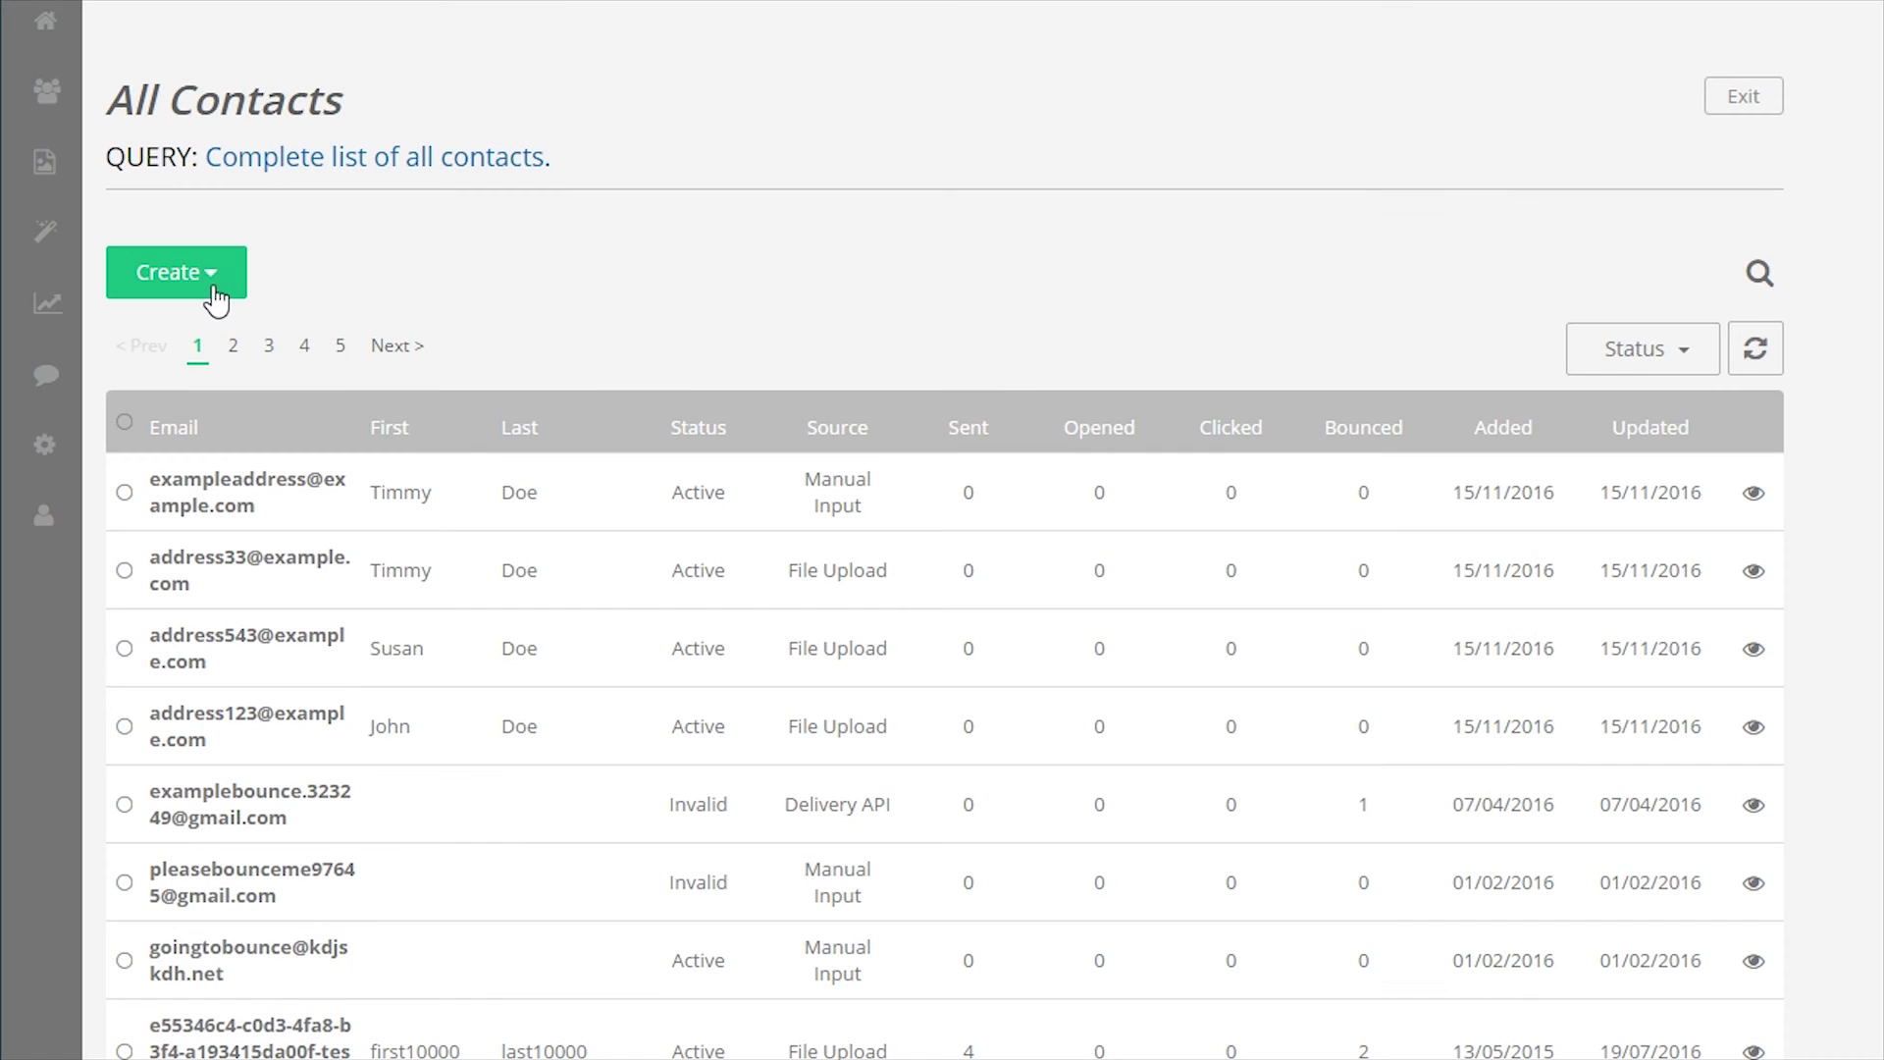
Step: Save 10 nth-selection labels named 'All Contacts Series', with contact consent confirmed
{"action": "left_click", "coordinate": [214, 295]}
{"action": "left_click", "coordinate": [199, 371]}
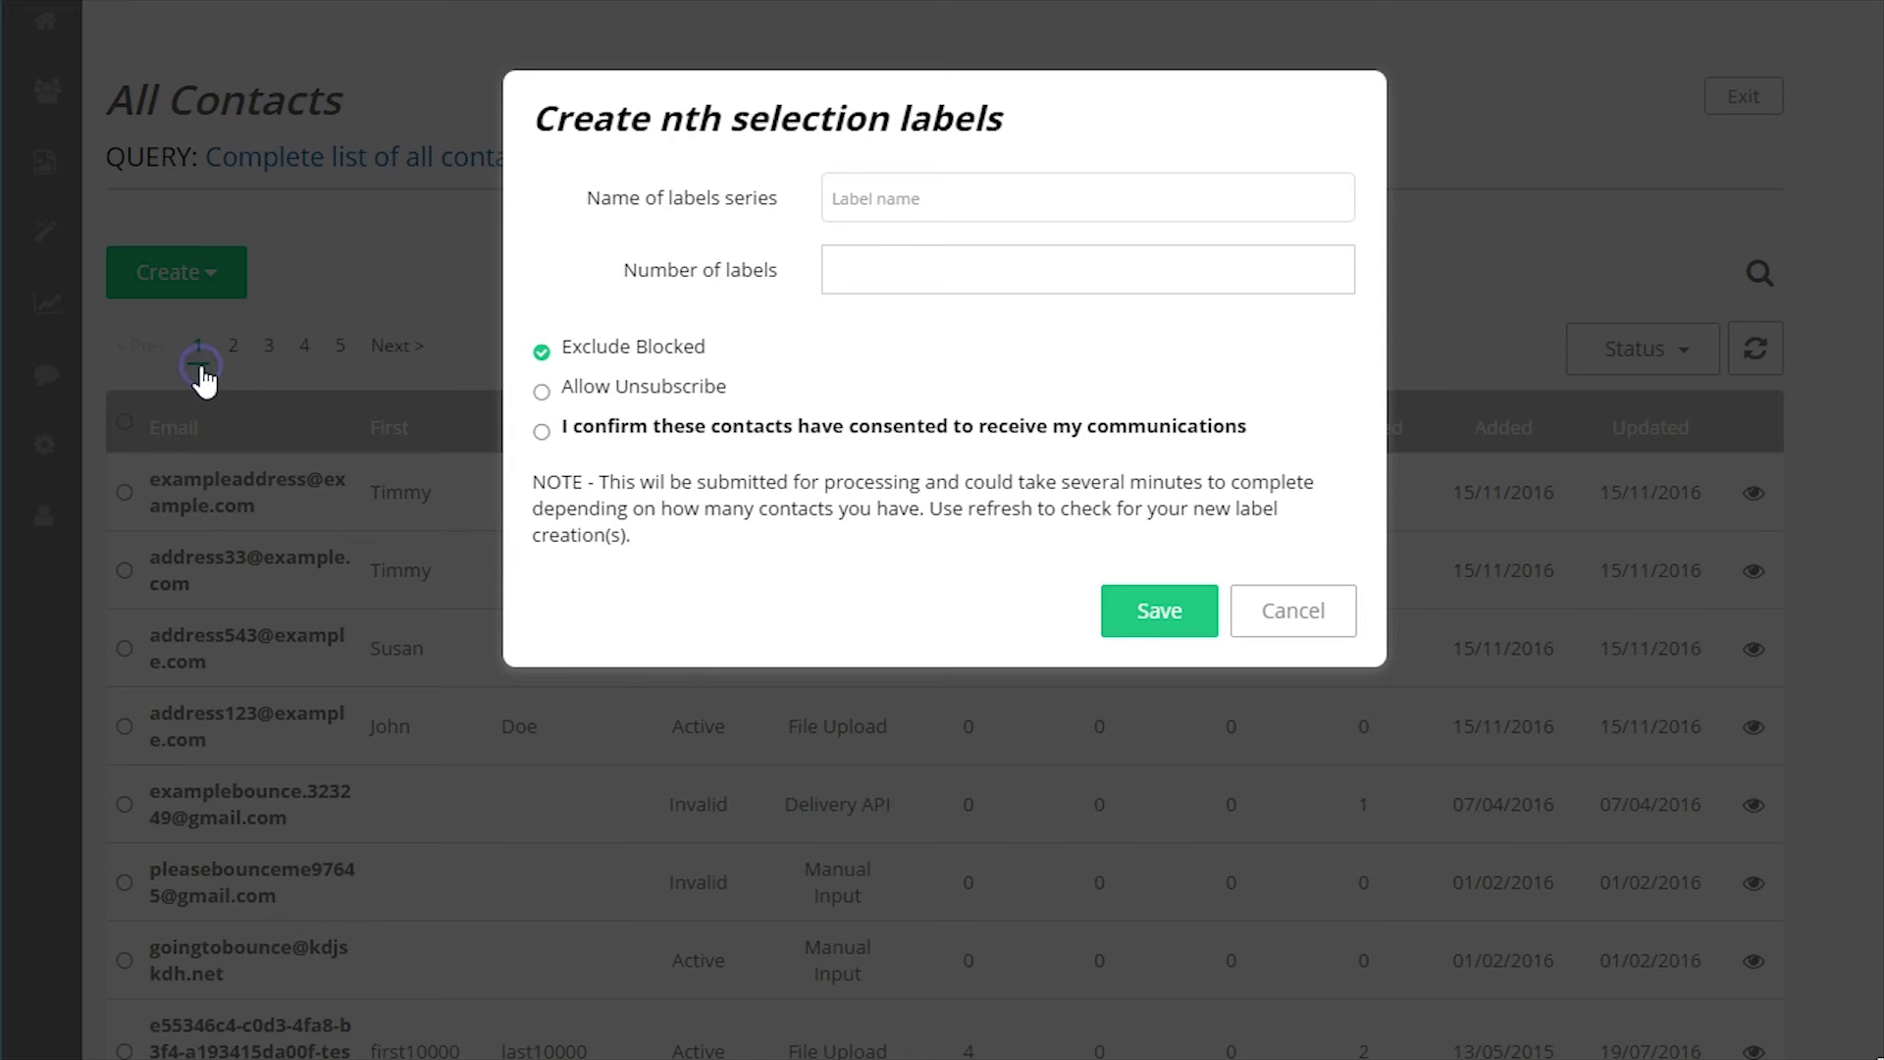
{"action": "left_click", "coordinate": [875, 191]}
{"action": "type", "text": "All Contacts Series"}
{"action": "key", "text": "Tab"}
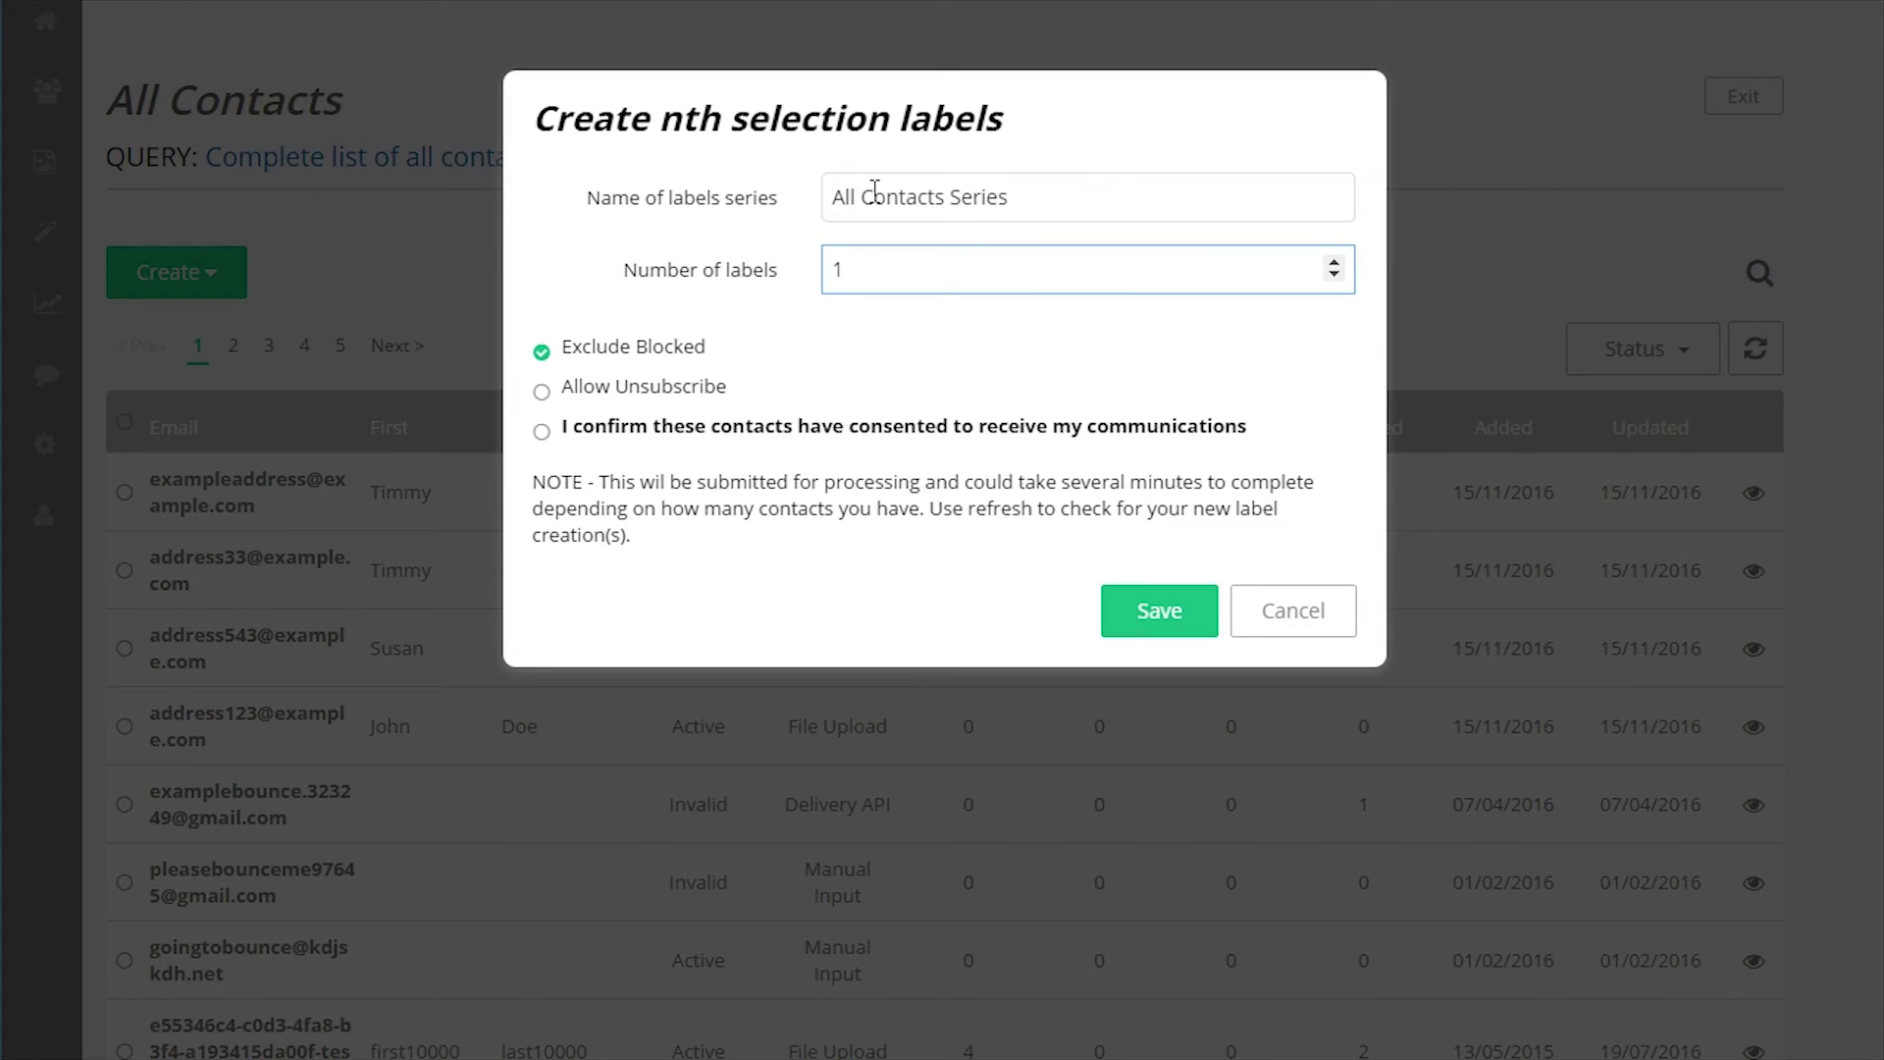
{"action": "left_click", "coordinate": [542, 433]}
{"action": "left_click", "coordinate": [1139, 620]}
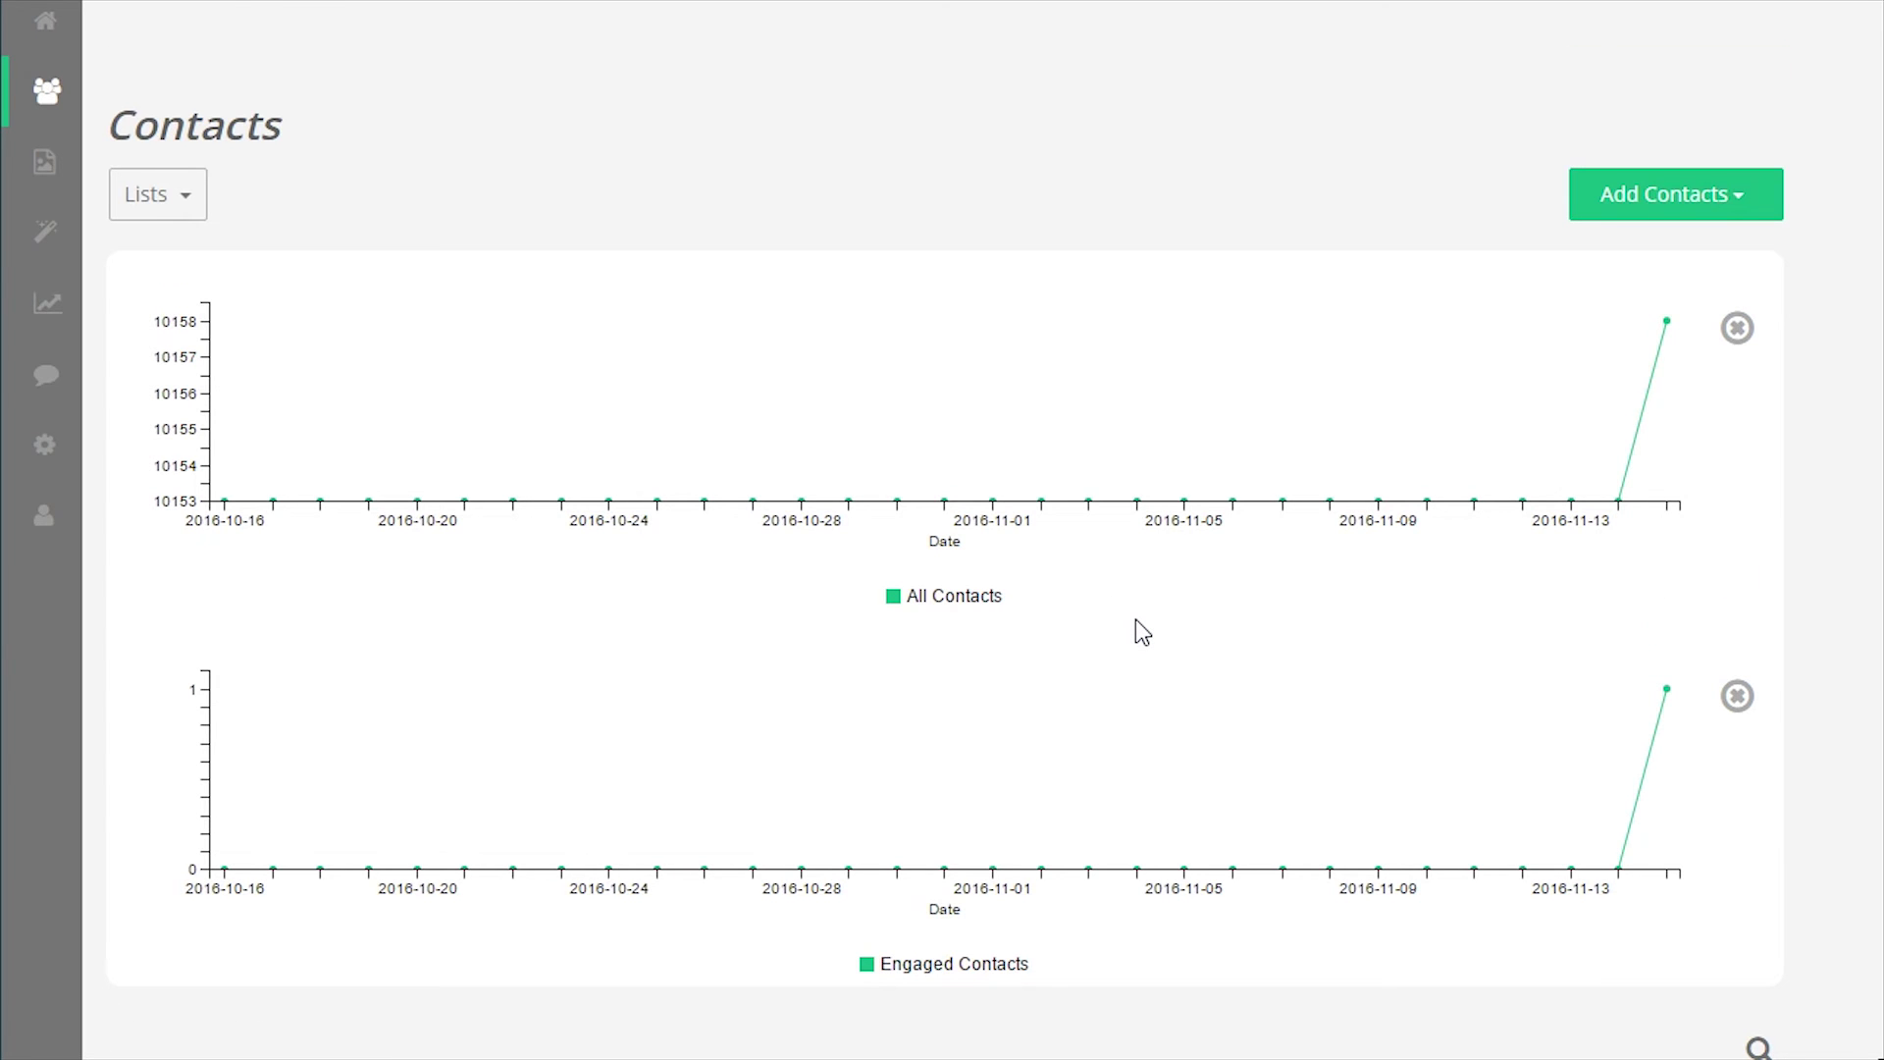
Step: Refresh the contact lists so the new All Contacts Series (01)–(10) labels appear
{"action": "scroll", "coordinate": [1135, 621], "scroll_direction": "down", "scroll_amount": 2}
{"action": "scroll", "coordinate": [1779, 786], "scroll_direction": "down", "scroll_amount": 10}
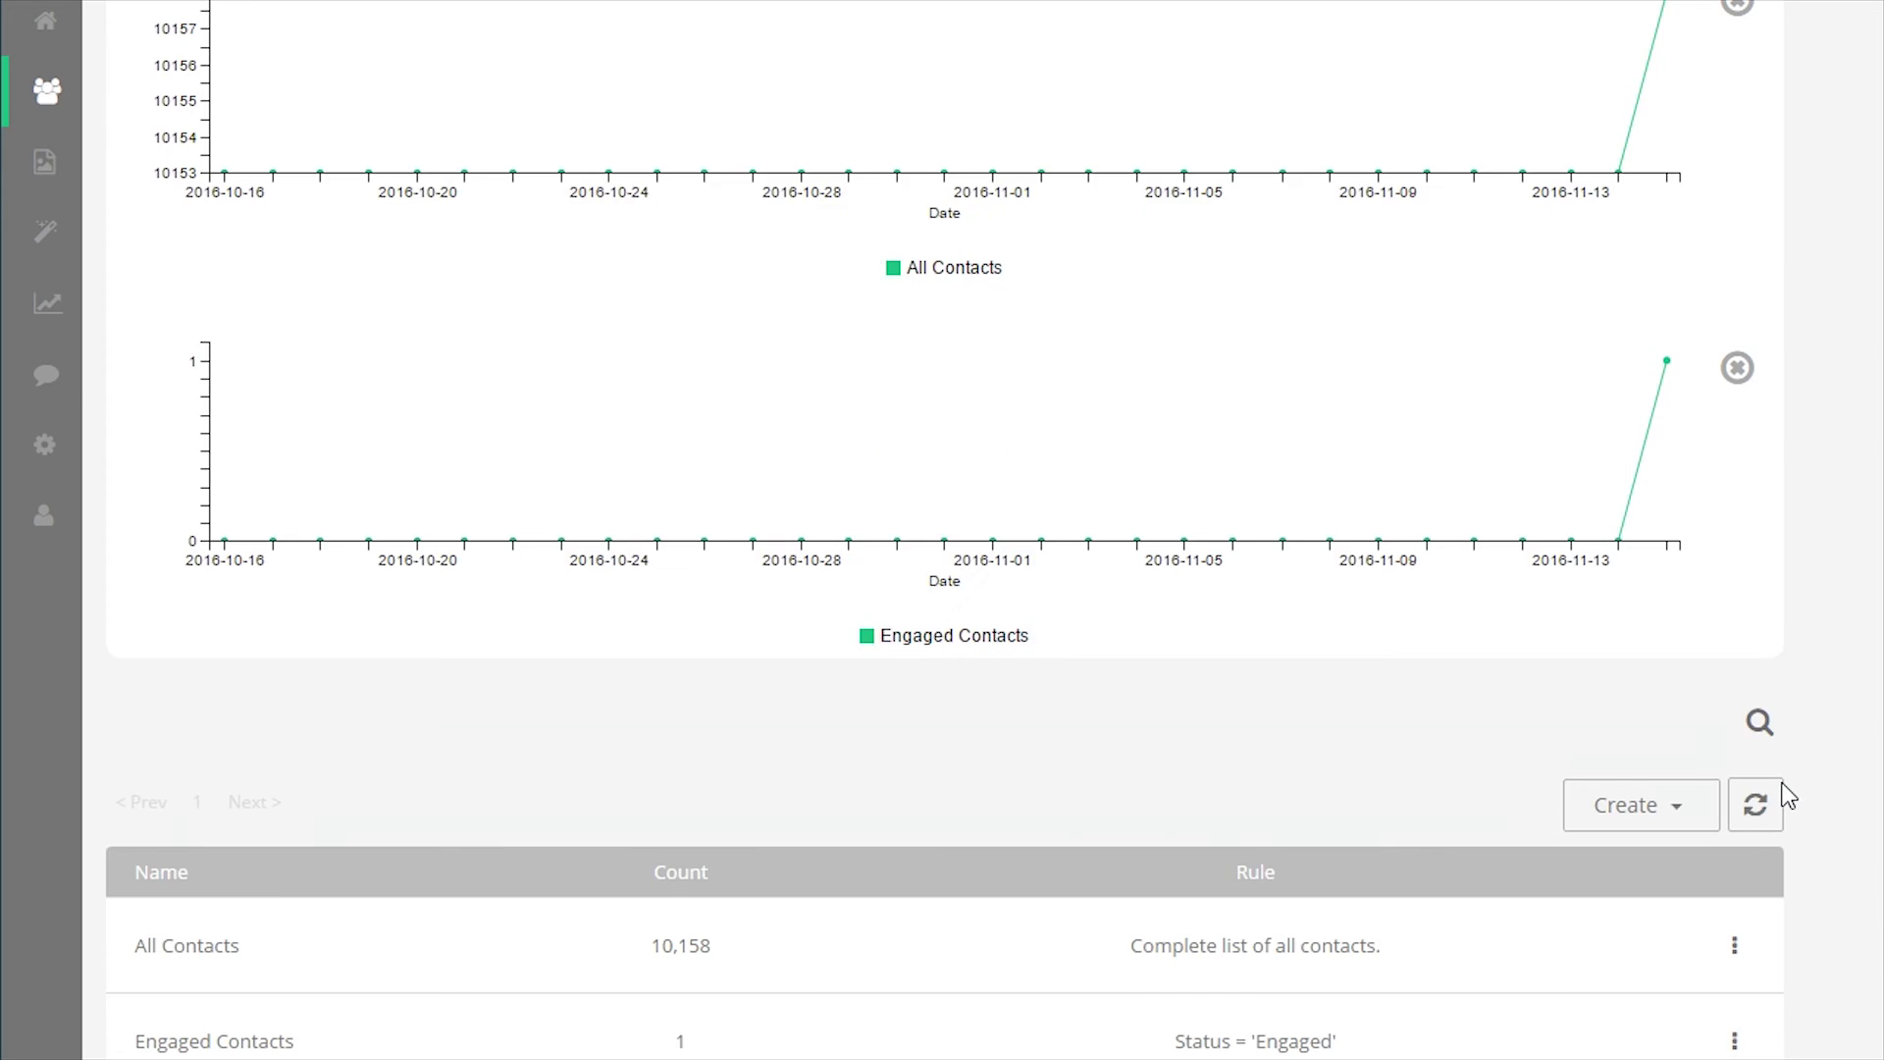
{"action": "left_click", "coordinate": [1756, 116]}
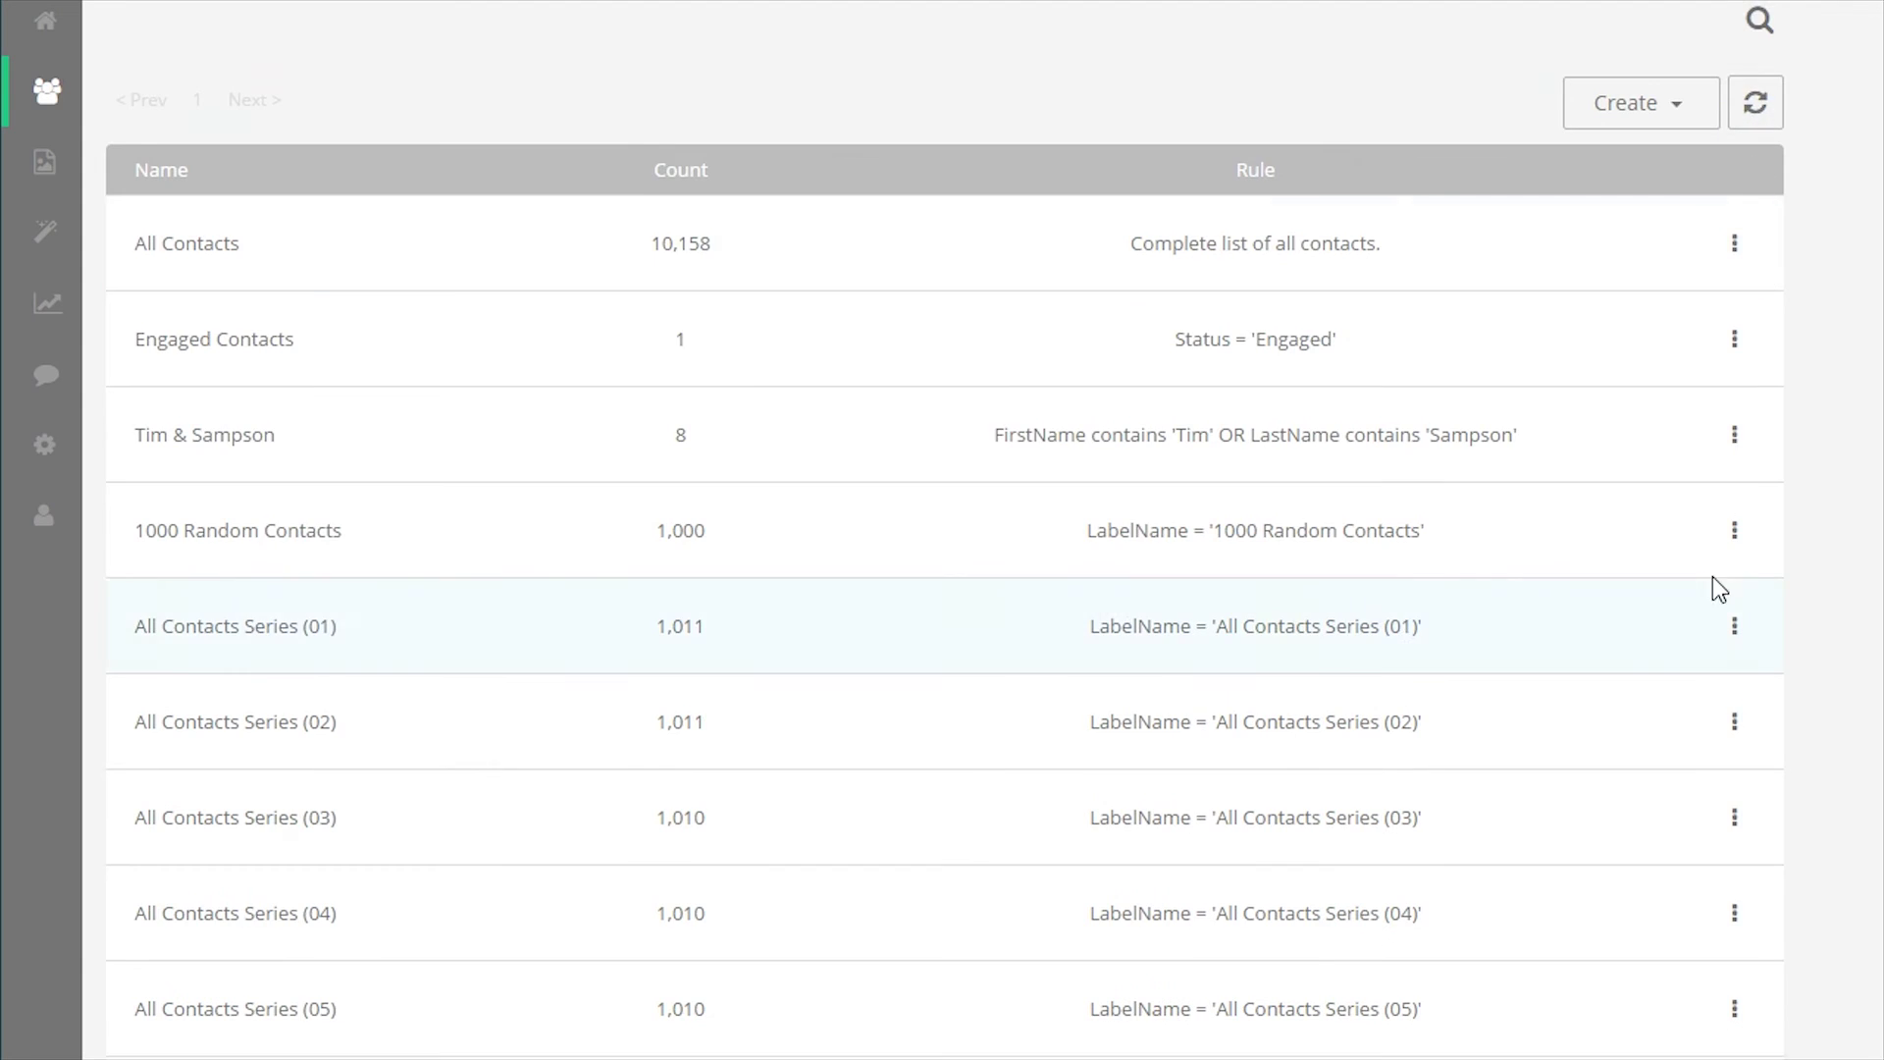
{"action": "scroll", "coordinate": [1712, 604], "scroll_direction": "down", "scroll_amount": 7}
{"action": "scroll", "coordinate": [1713, 614], "scroll_direction": "up", "scroll_amount": 5}
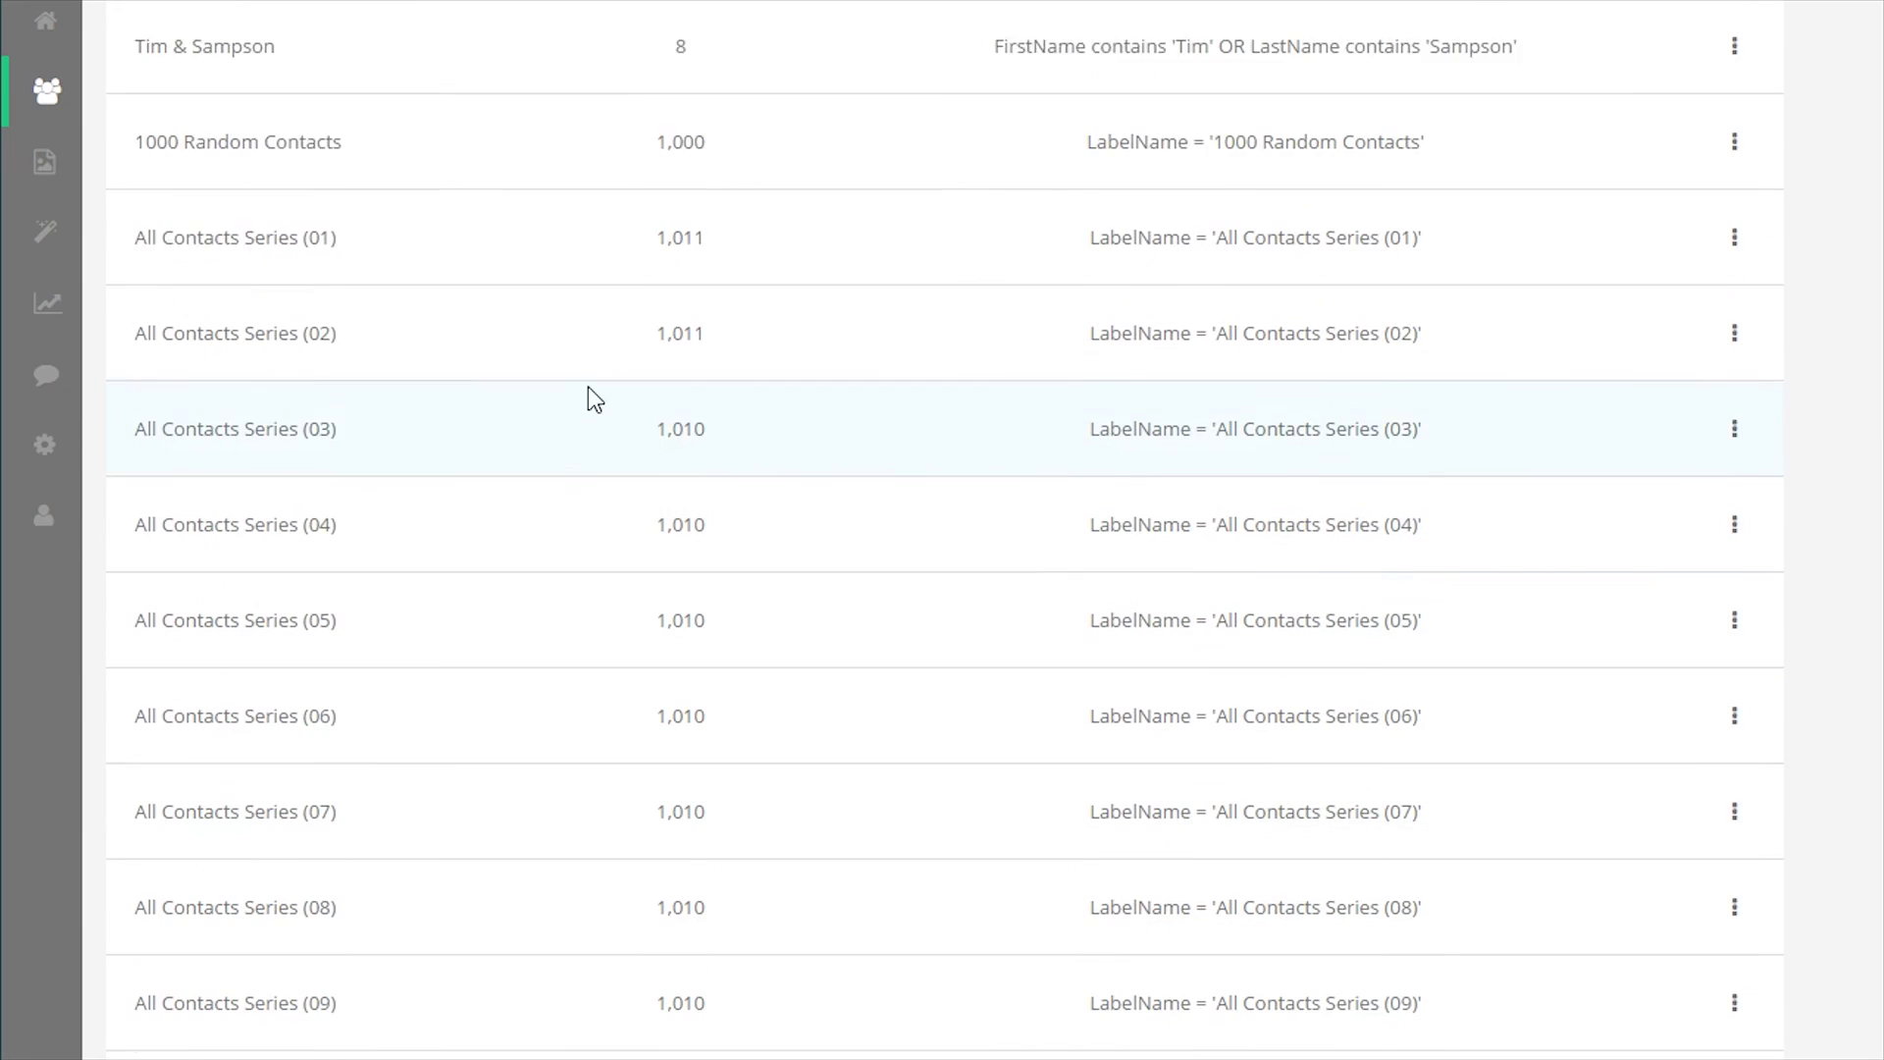
Step: Review the ten series rows of about 1,010 contacts each, then open the Engaged Contacts actions menu
{"action": "left_click_drag", "start_coordinate": [149, 332], "coordinate": [1124, 873]}
{"action": "scroll", "coordinate": [1123, 873], "scroll_direction": "down", "scroll_amount": 3}
{"action": "scroll", "coordinate": [1123, 874], "scroll_direction": "down", "scroll_amount": 2}
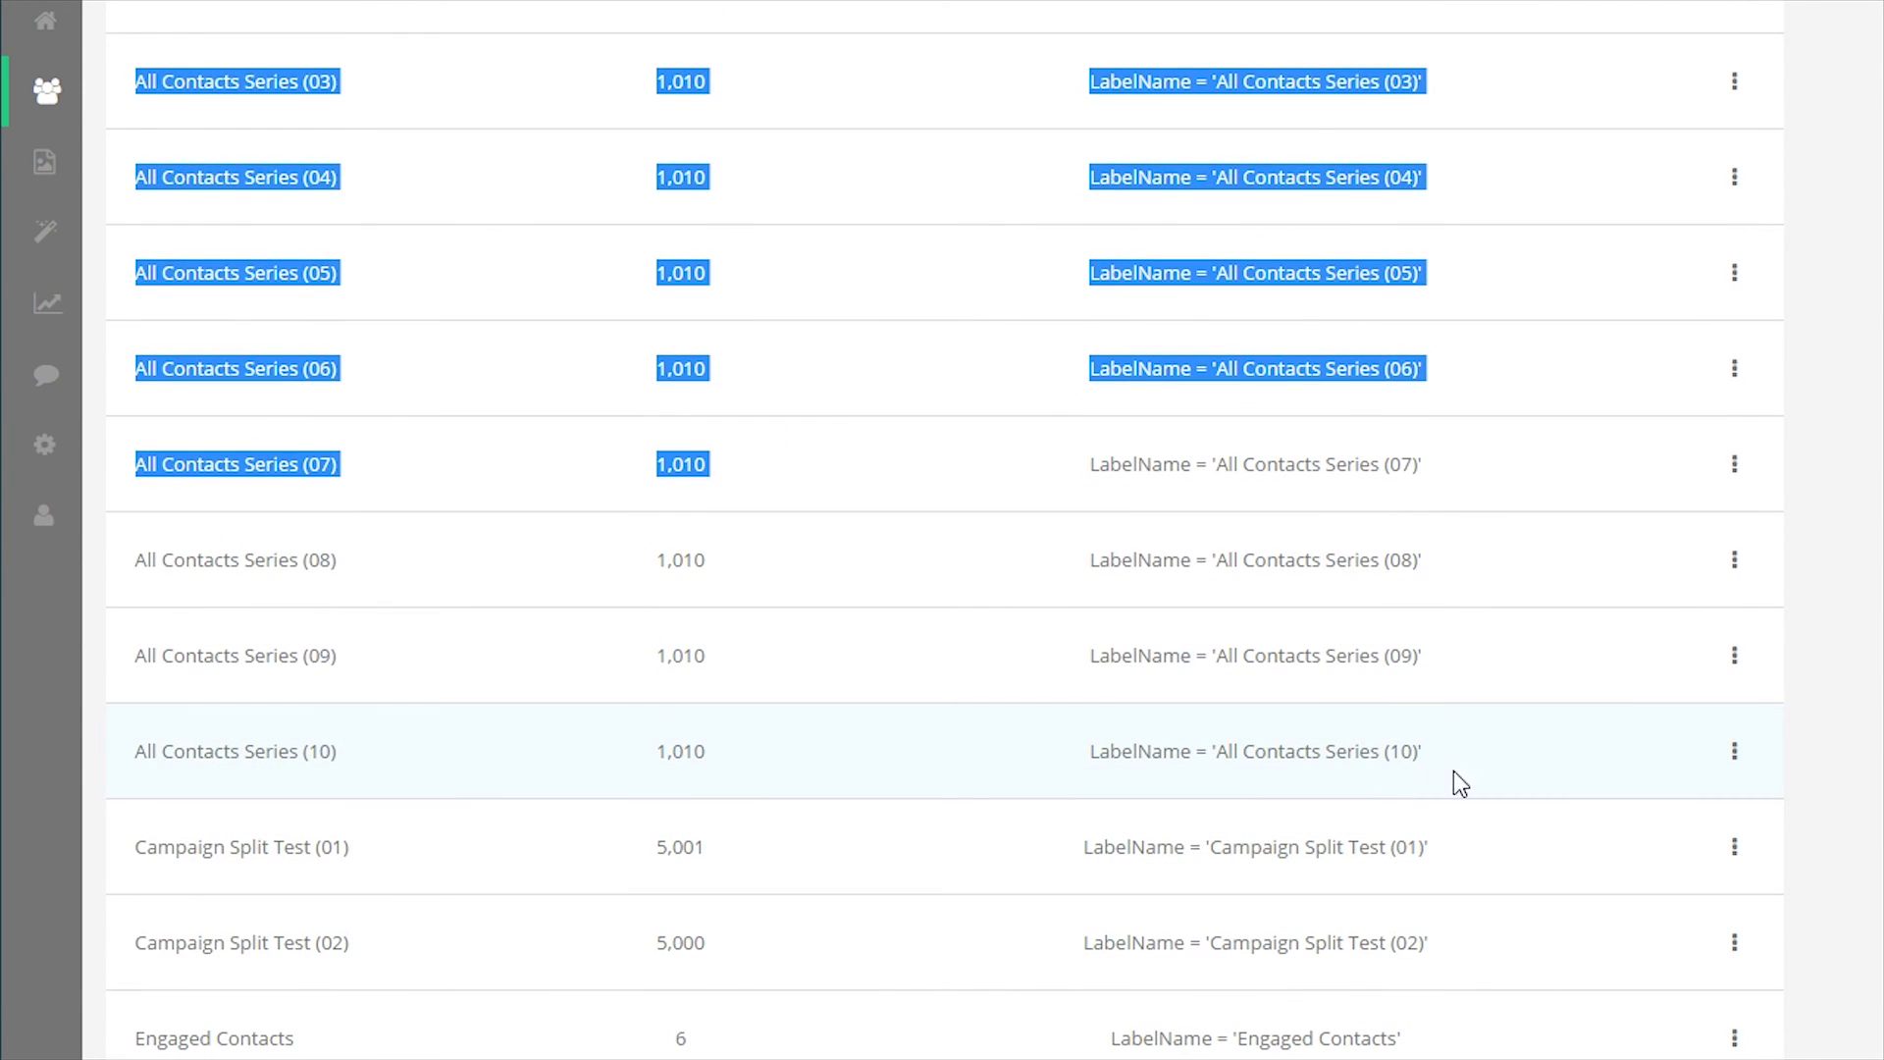
{"action": "left_click_drag", "start_coordinate": [1453, 771], "coordinate": [232, 79]}
{"action": "scroll", "coordinate": [240, 232], "scroll_direction": "up", "scroll_amount": 2}
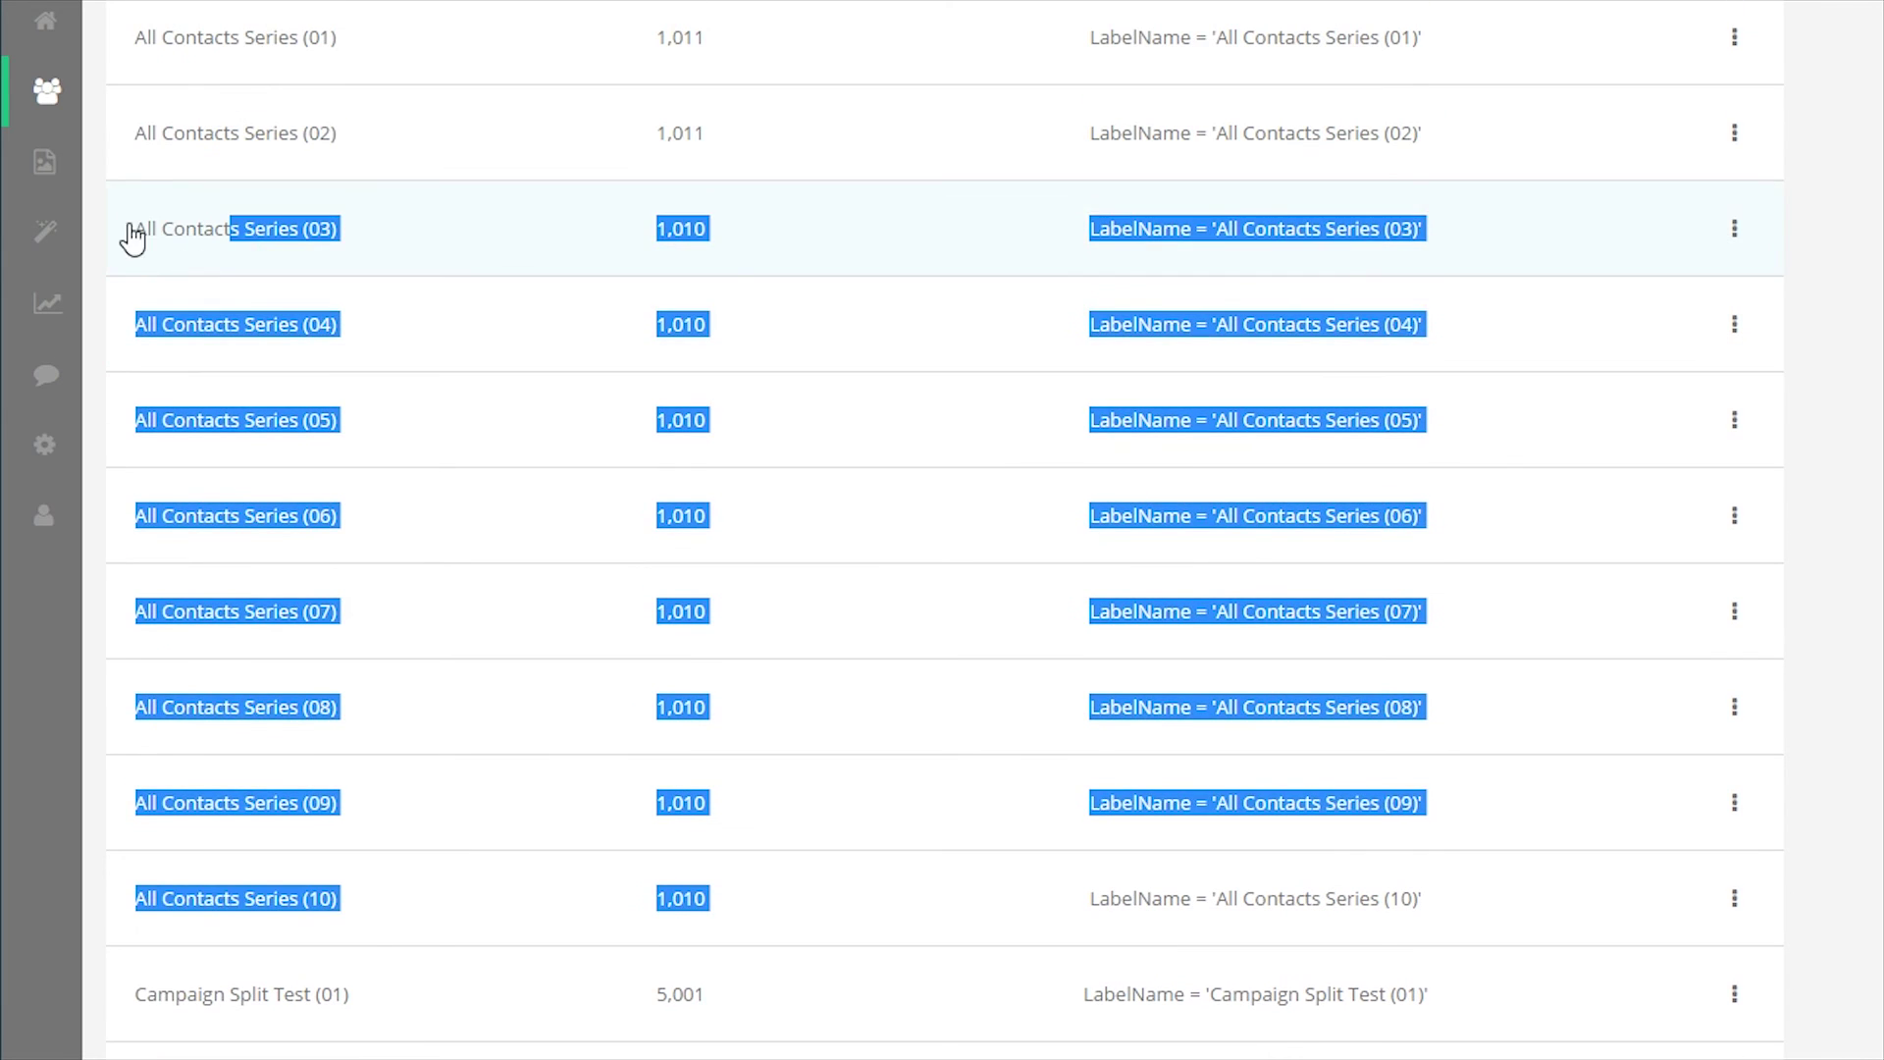
{"action": "left_click", "coordinate": [1060, 211]}
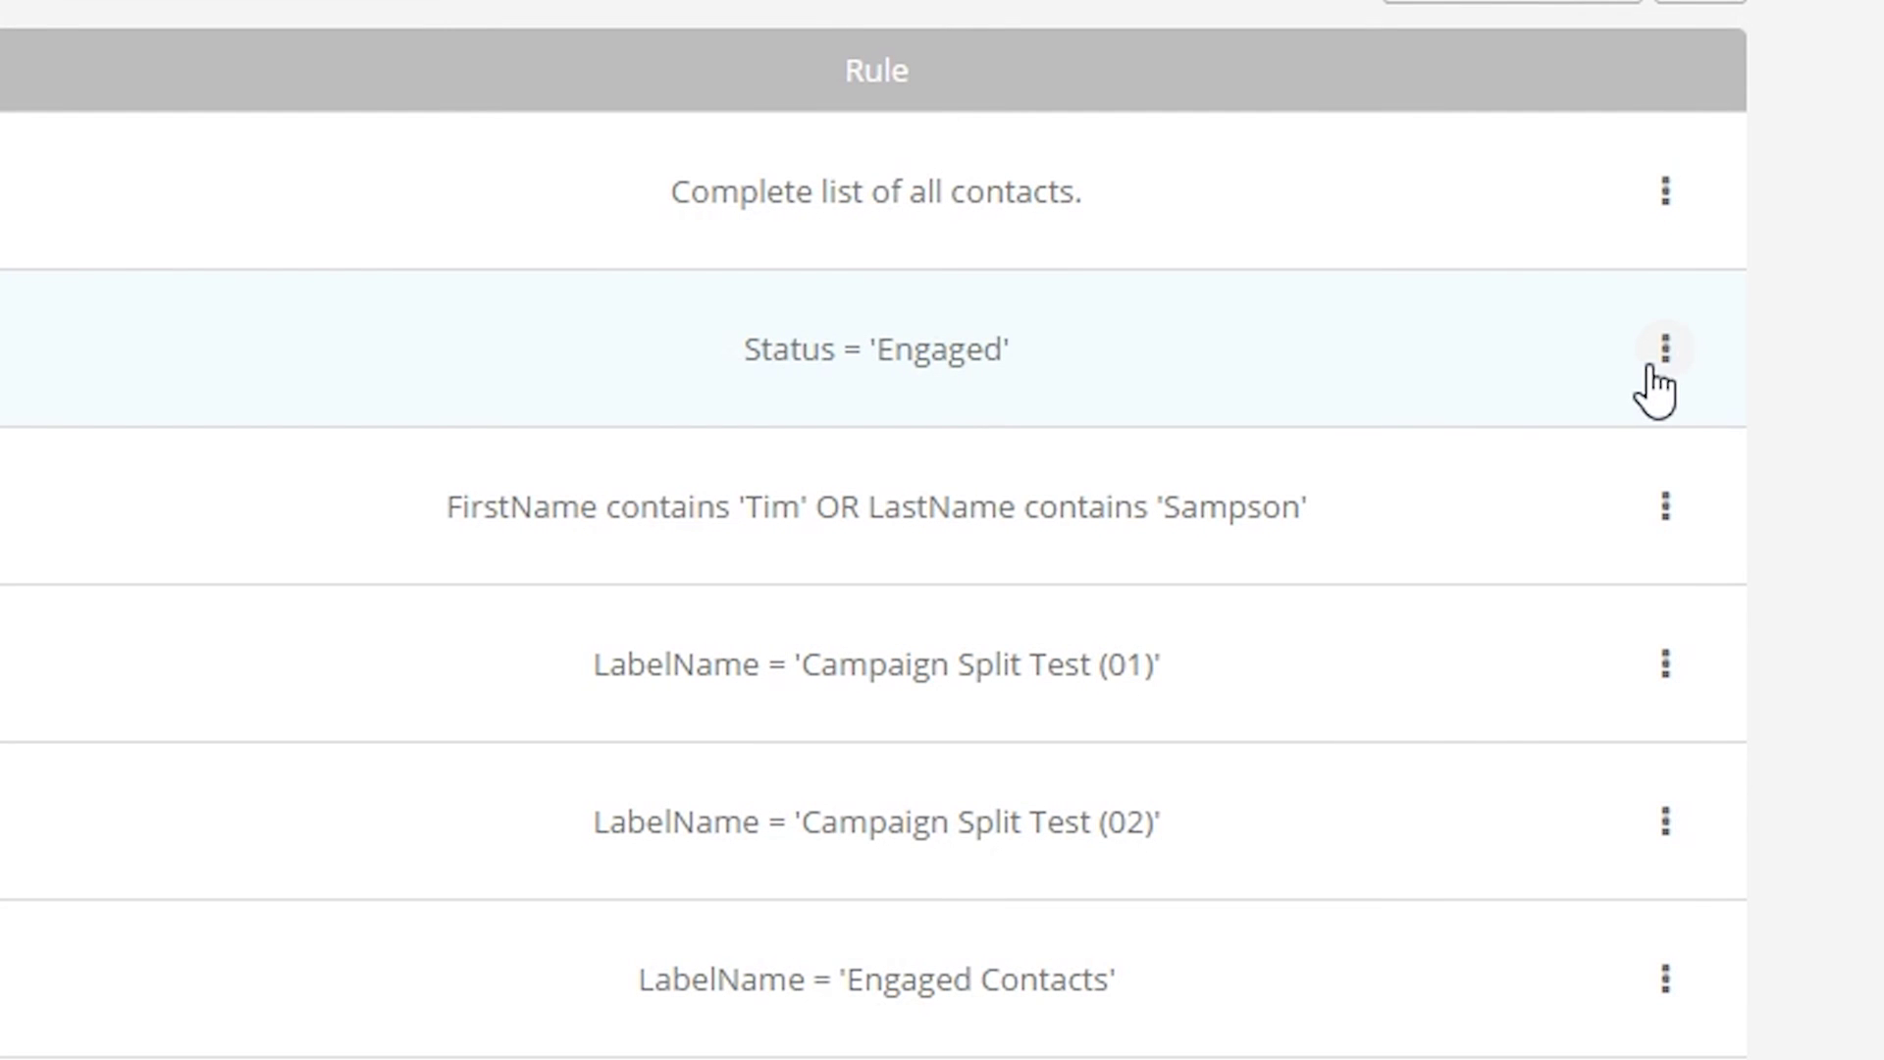
{"action": "left_click", "coordinate": [1651, 361]}
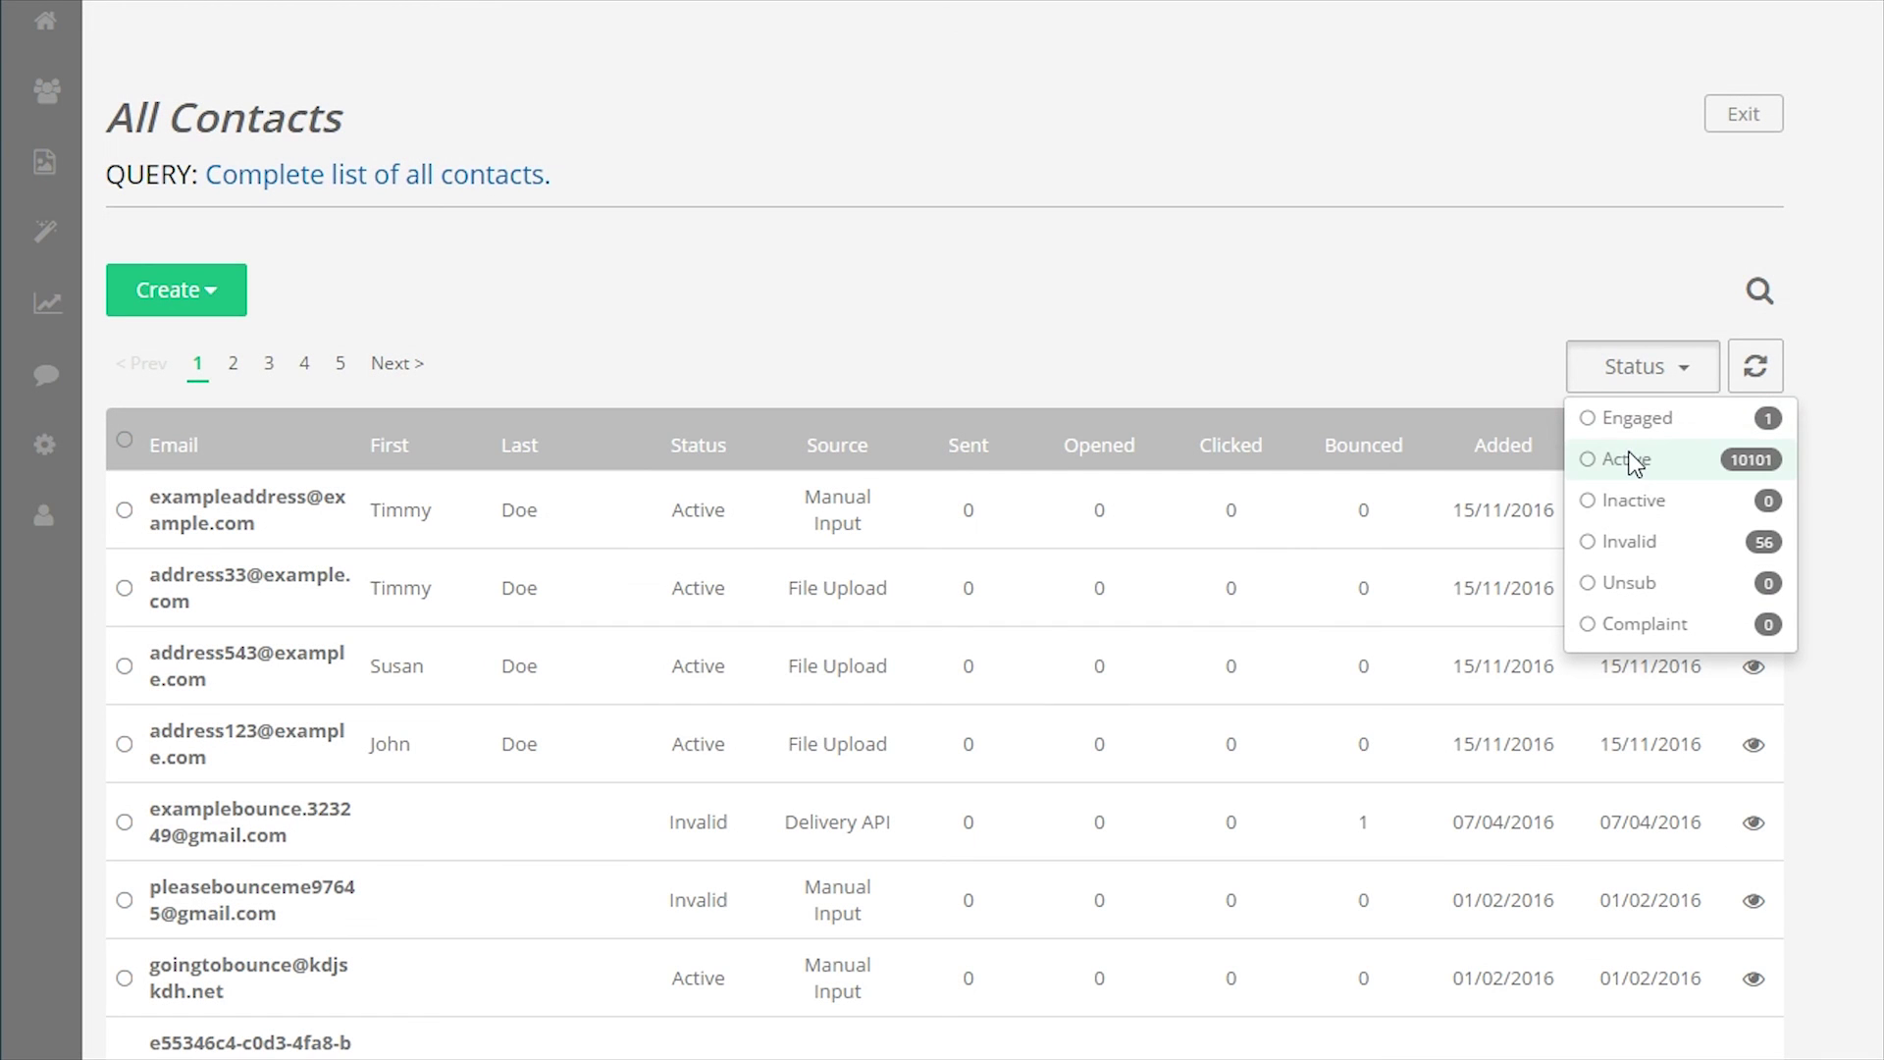
Step: Filter the All Contacts status to Invalid only and scroll through the invalid contacts
{"action": "left_click", "coordinate": [1627, 461]}
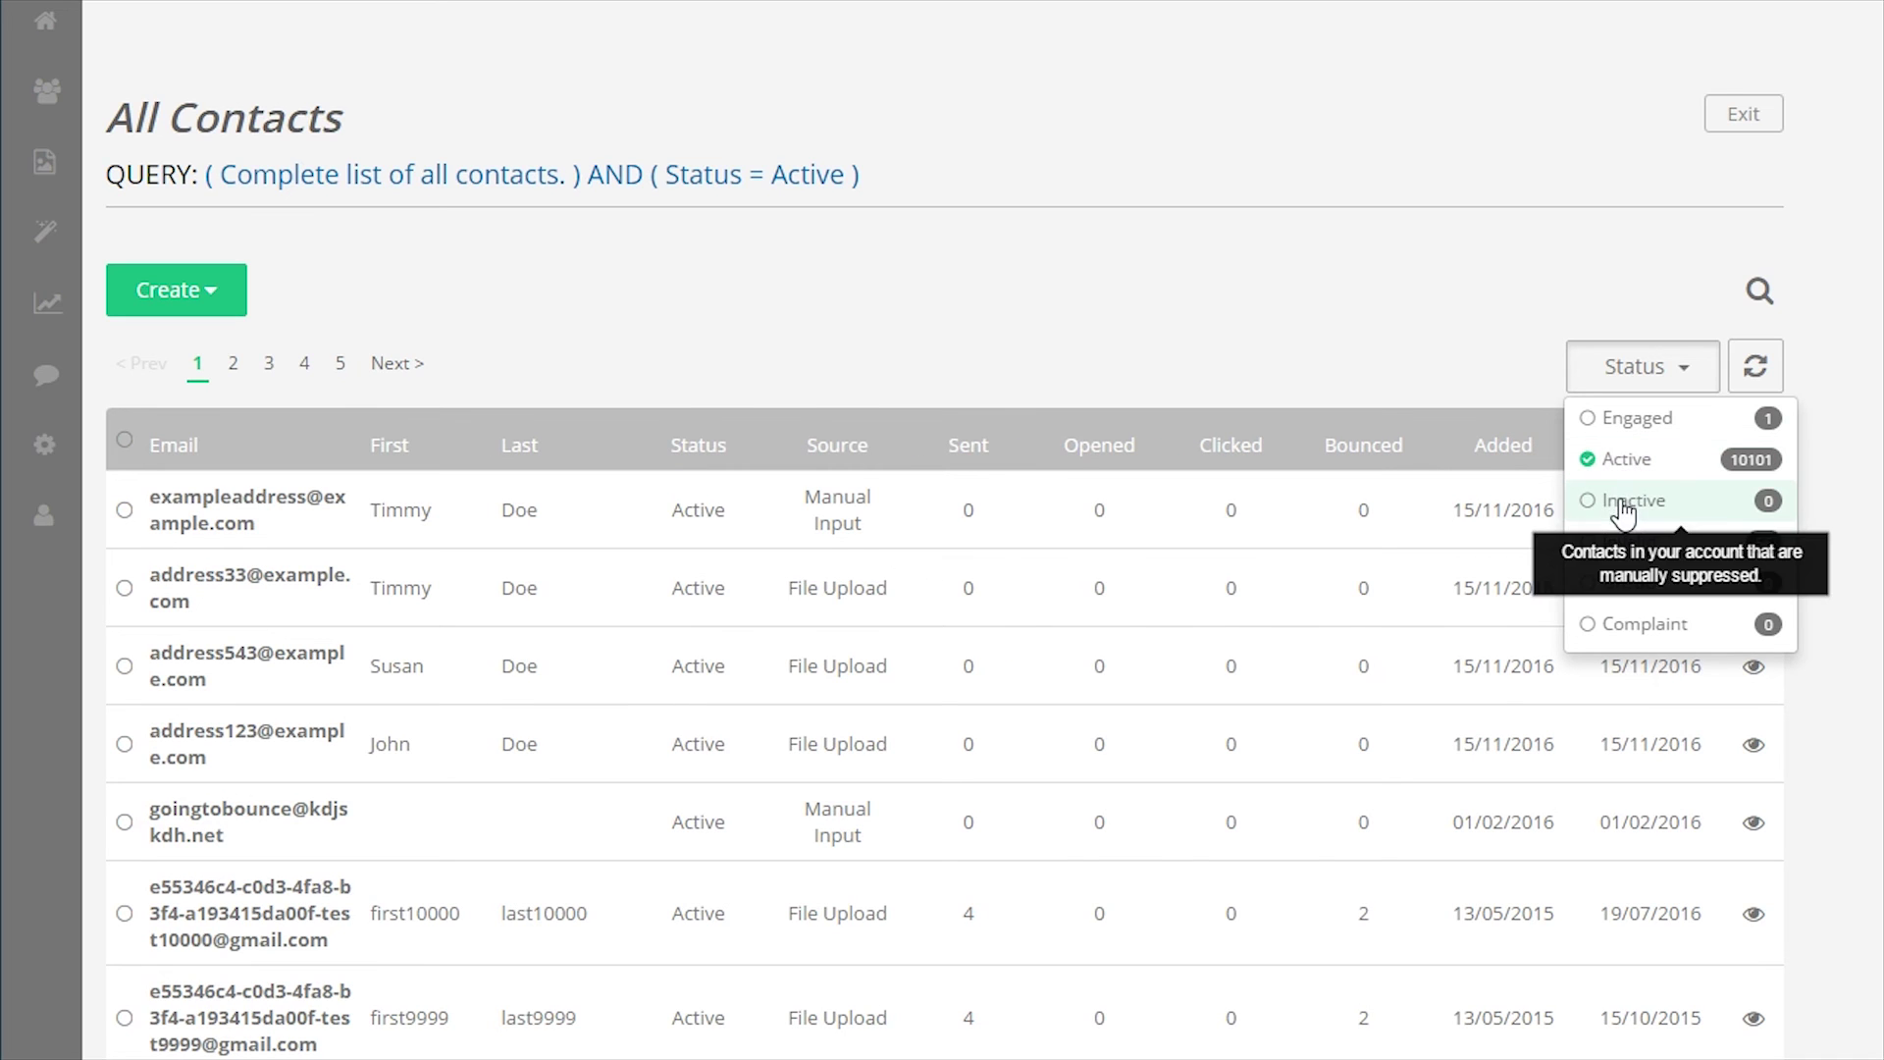
{"action": "left_click", "coordinate": [1621, 554]}
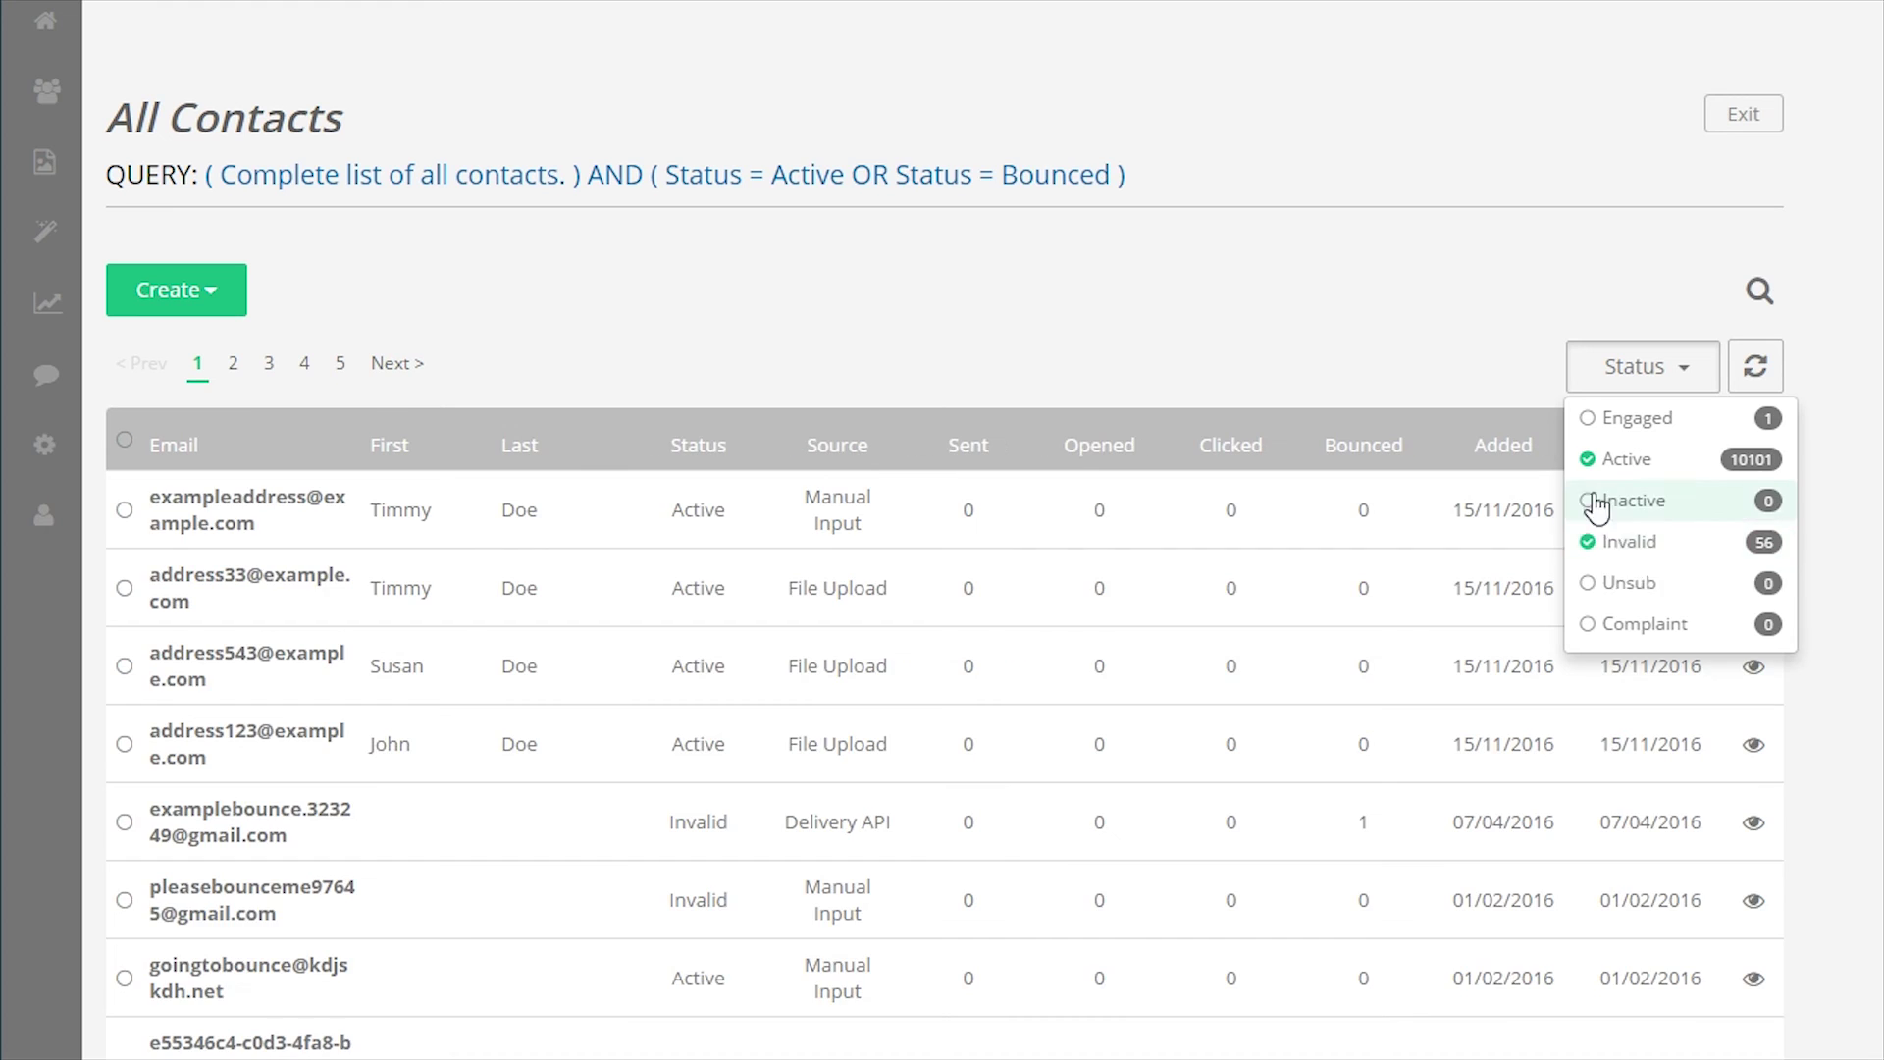
{"action": "left_click", "coordinate": [1589, 462]}
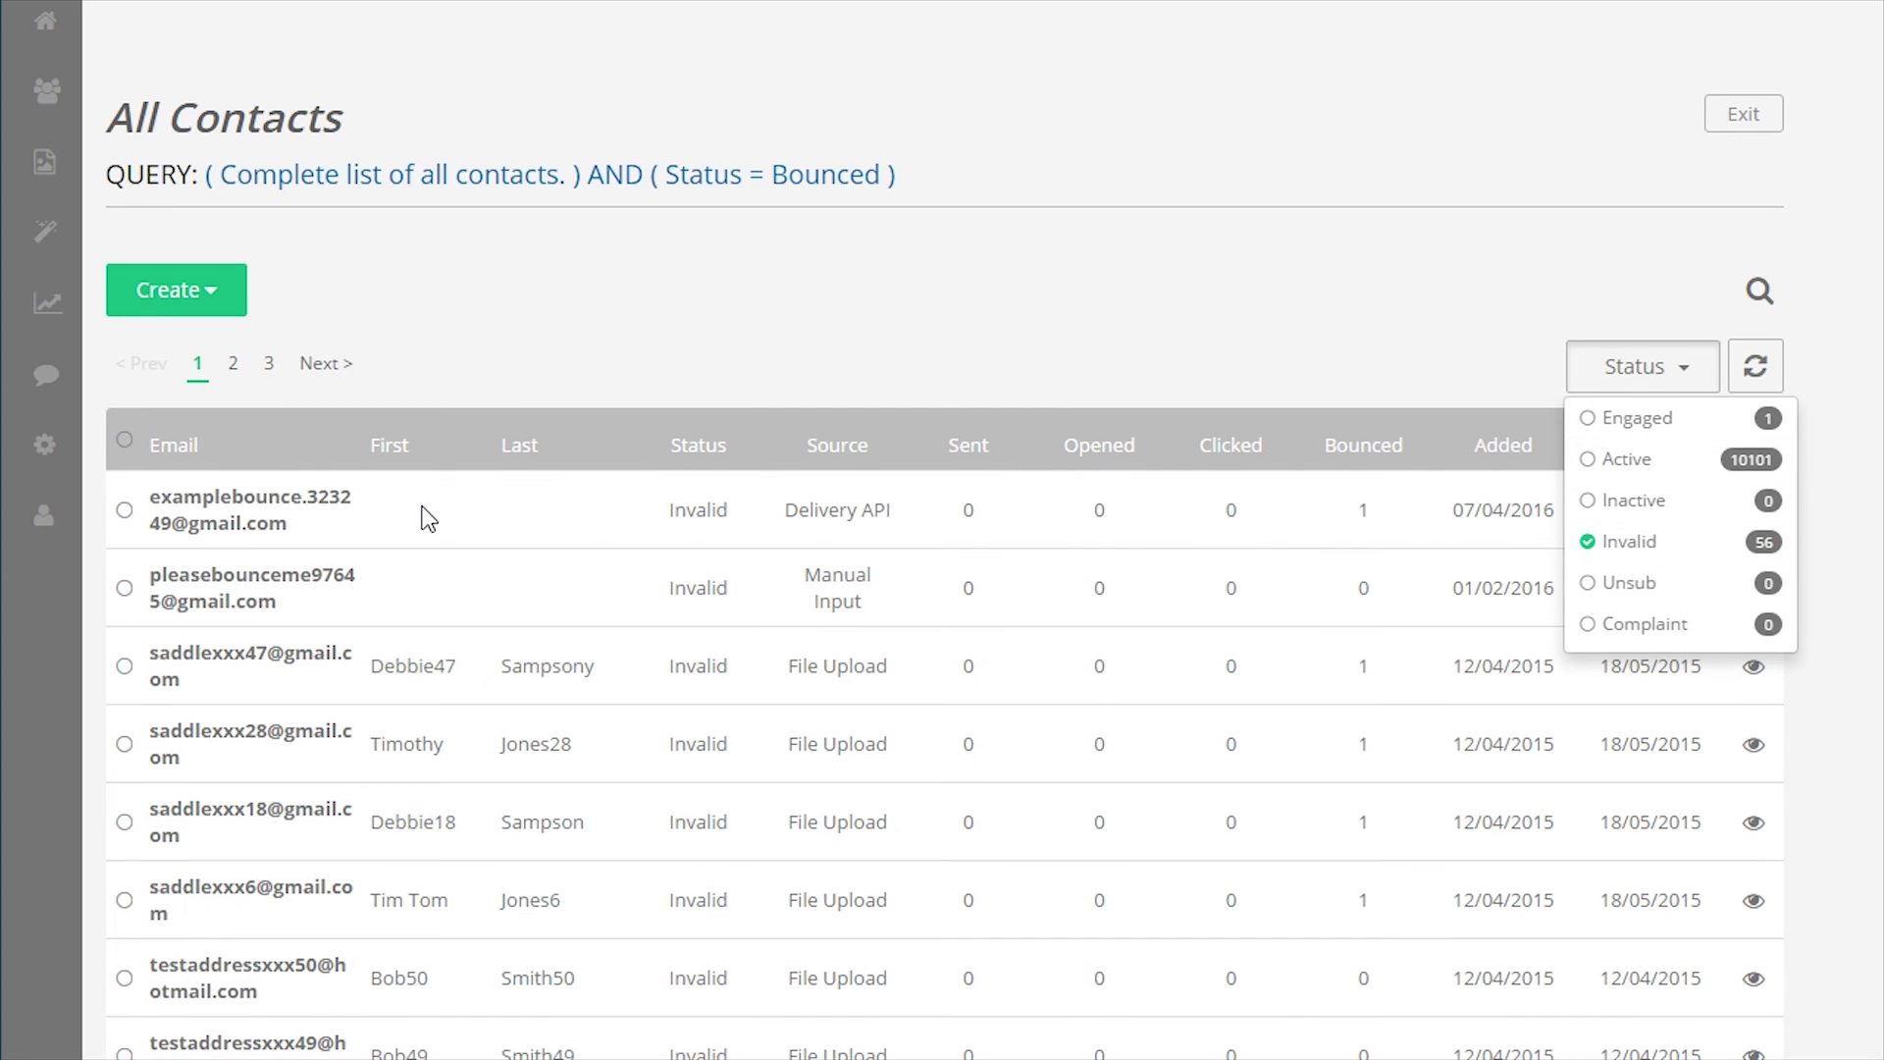
{"action": "scroll", "coordinate": [428, 518], "scroll_direction": "down", "scroll_amount": 9}
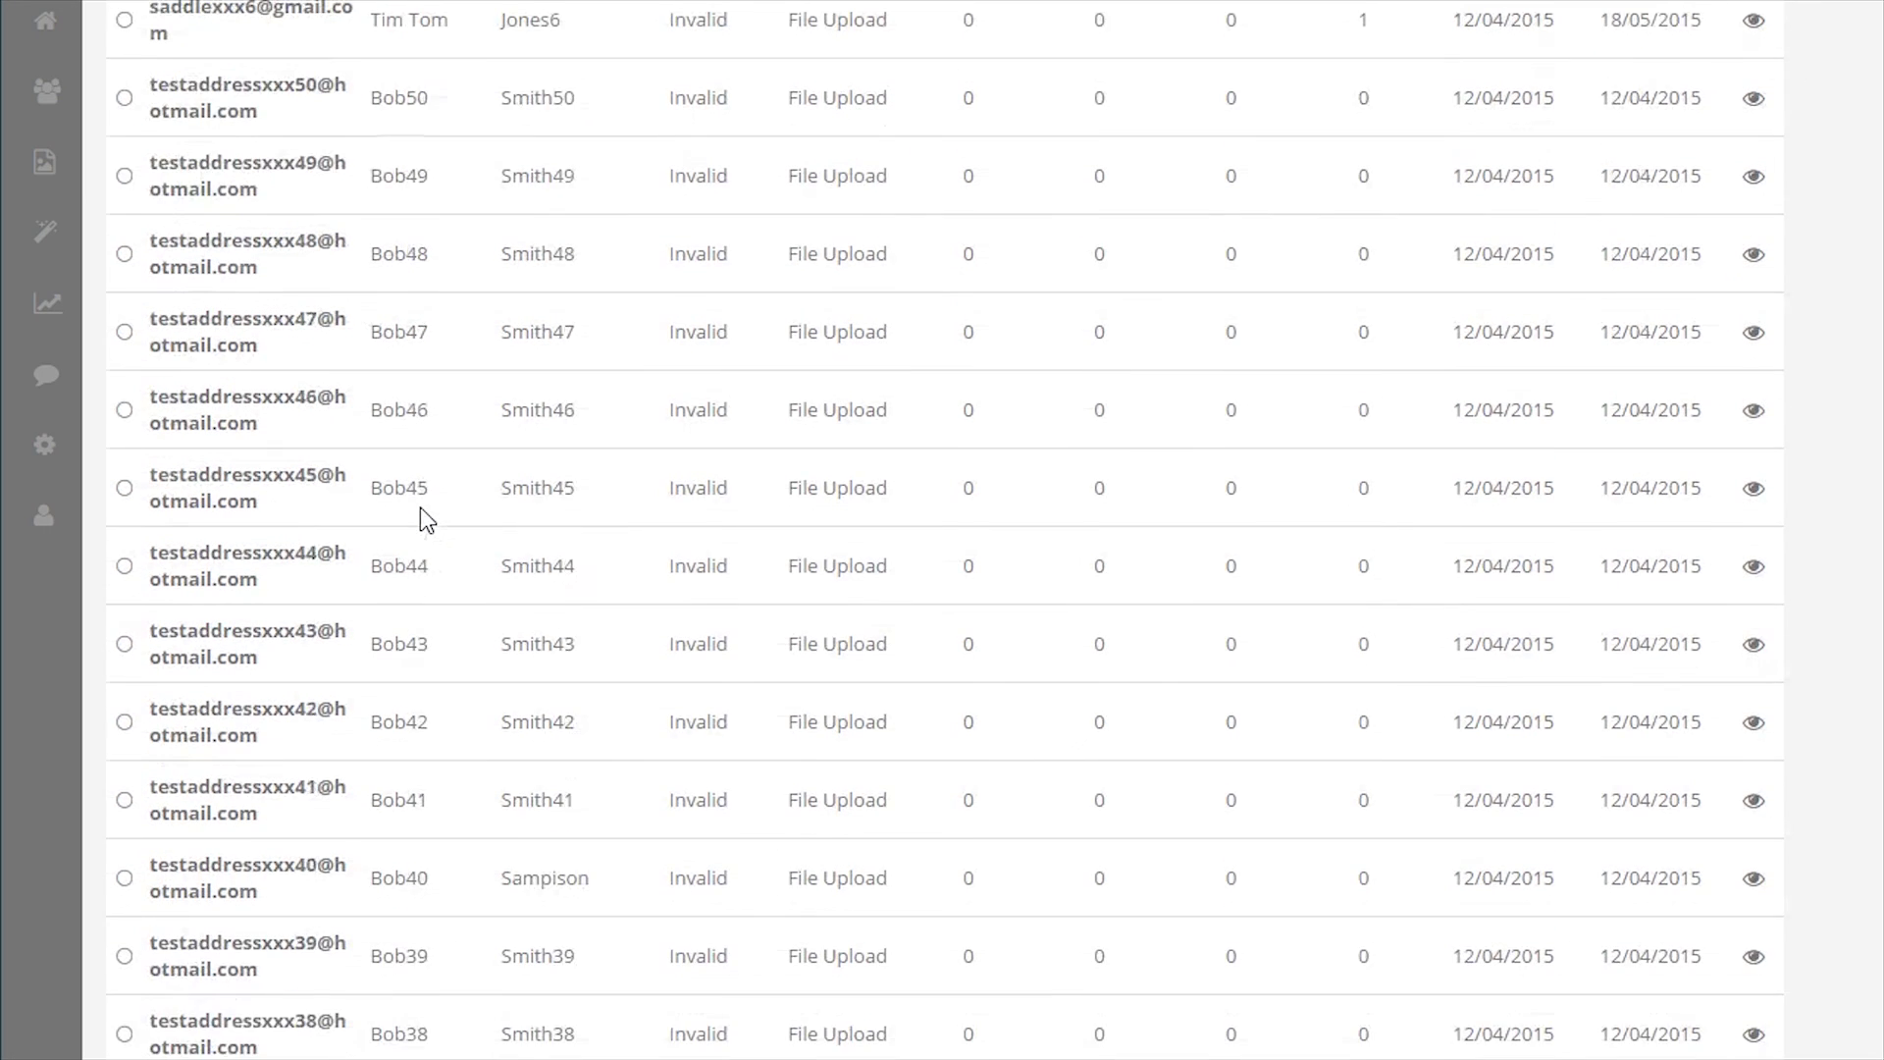
{"action": "scroll", "coordinate": [420, 508], "scroll_direction": "down", "scroll_amount": 5}
{"action": "scroll", "coordinate": [869, 611], "scroll_direction": "up", "scroll_amount": 8}
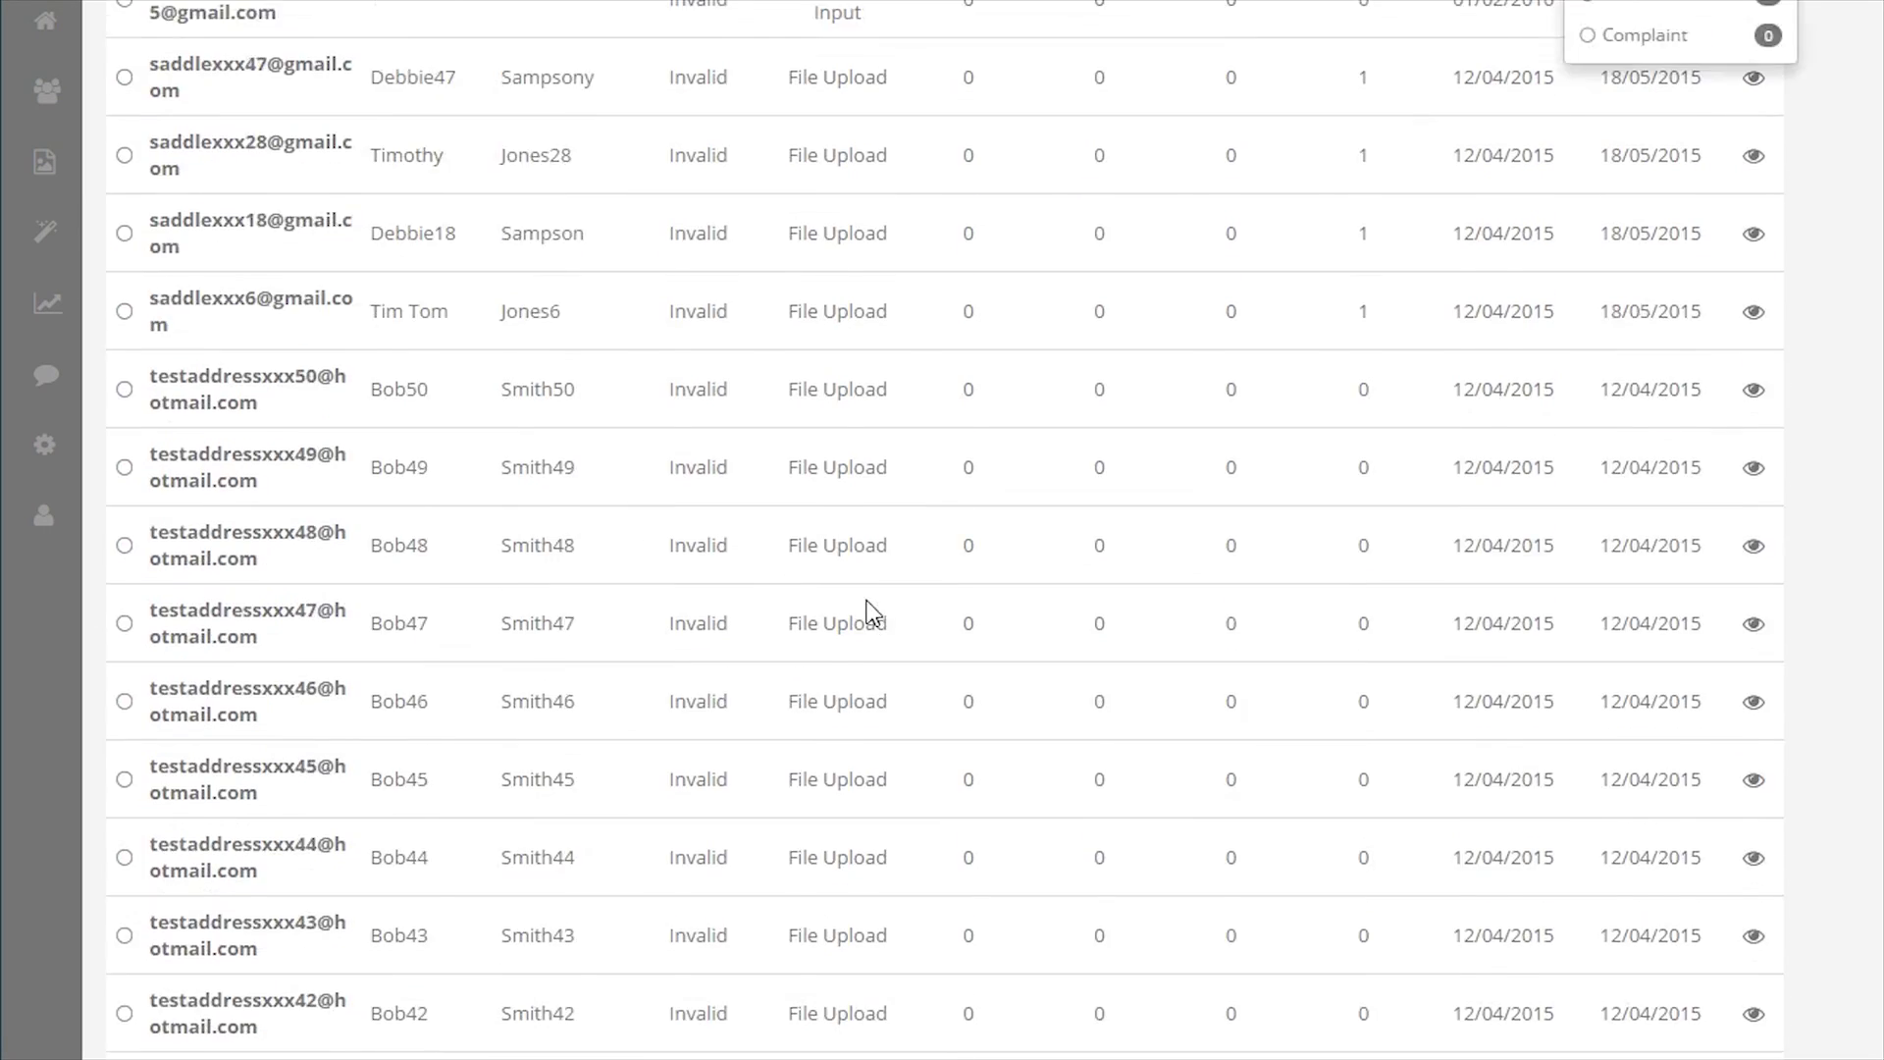
{"action": "scroll", "coordinate": [869, 610], "scroll_direction": "up", "scroll_amount": 5}
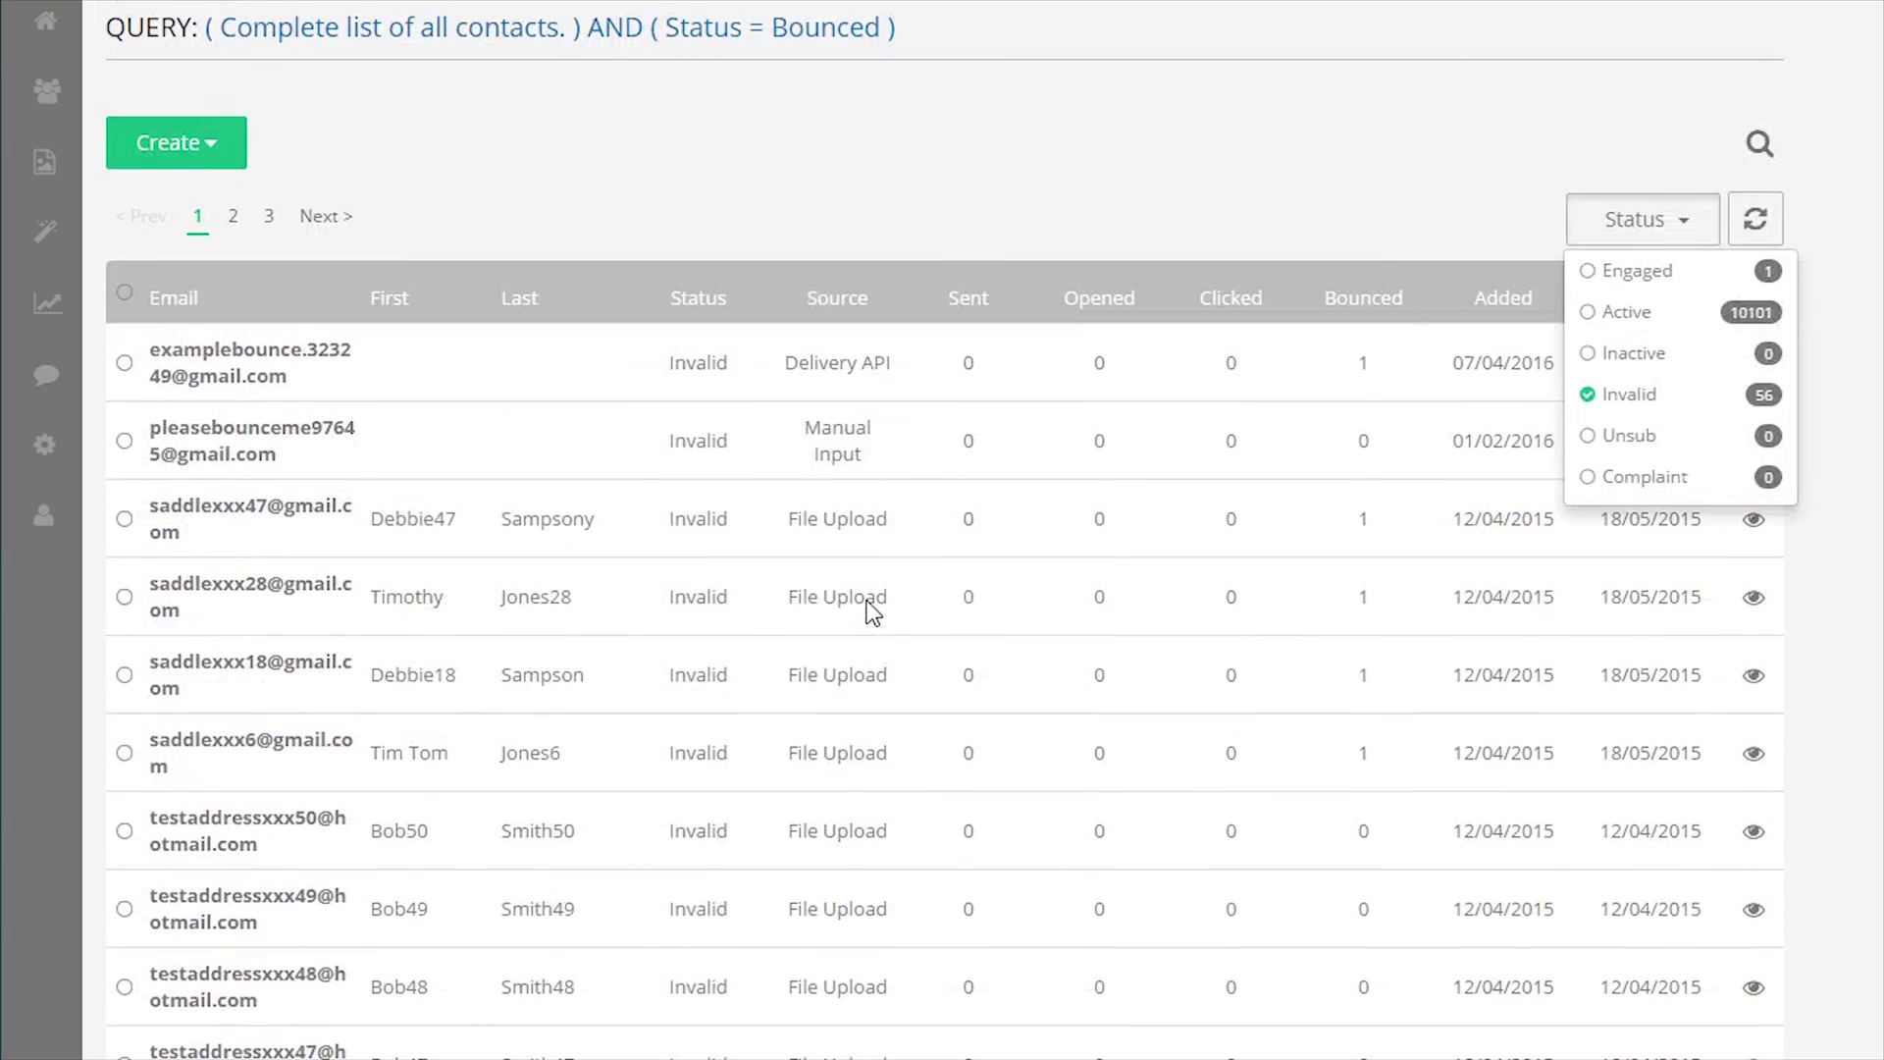
Step: Select all 56 invalid contacts, then switch the status filter to Active only
{"action": "left_click", "coordinate": [124, 295]}
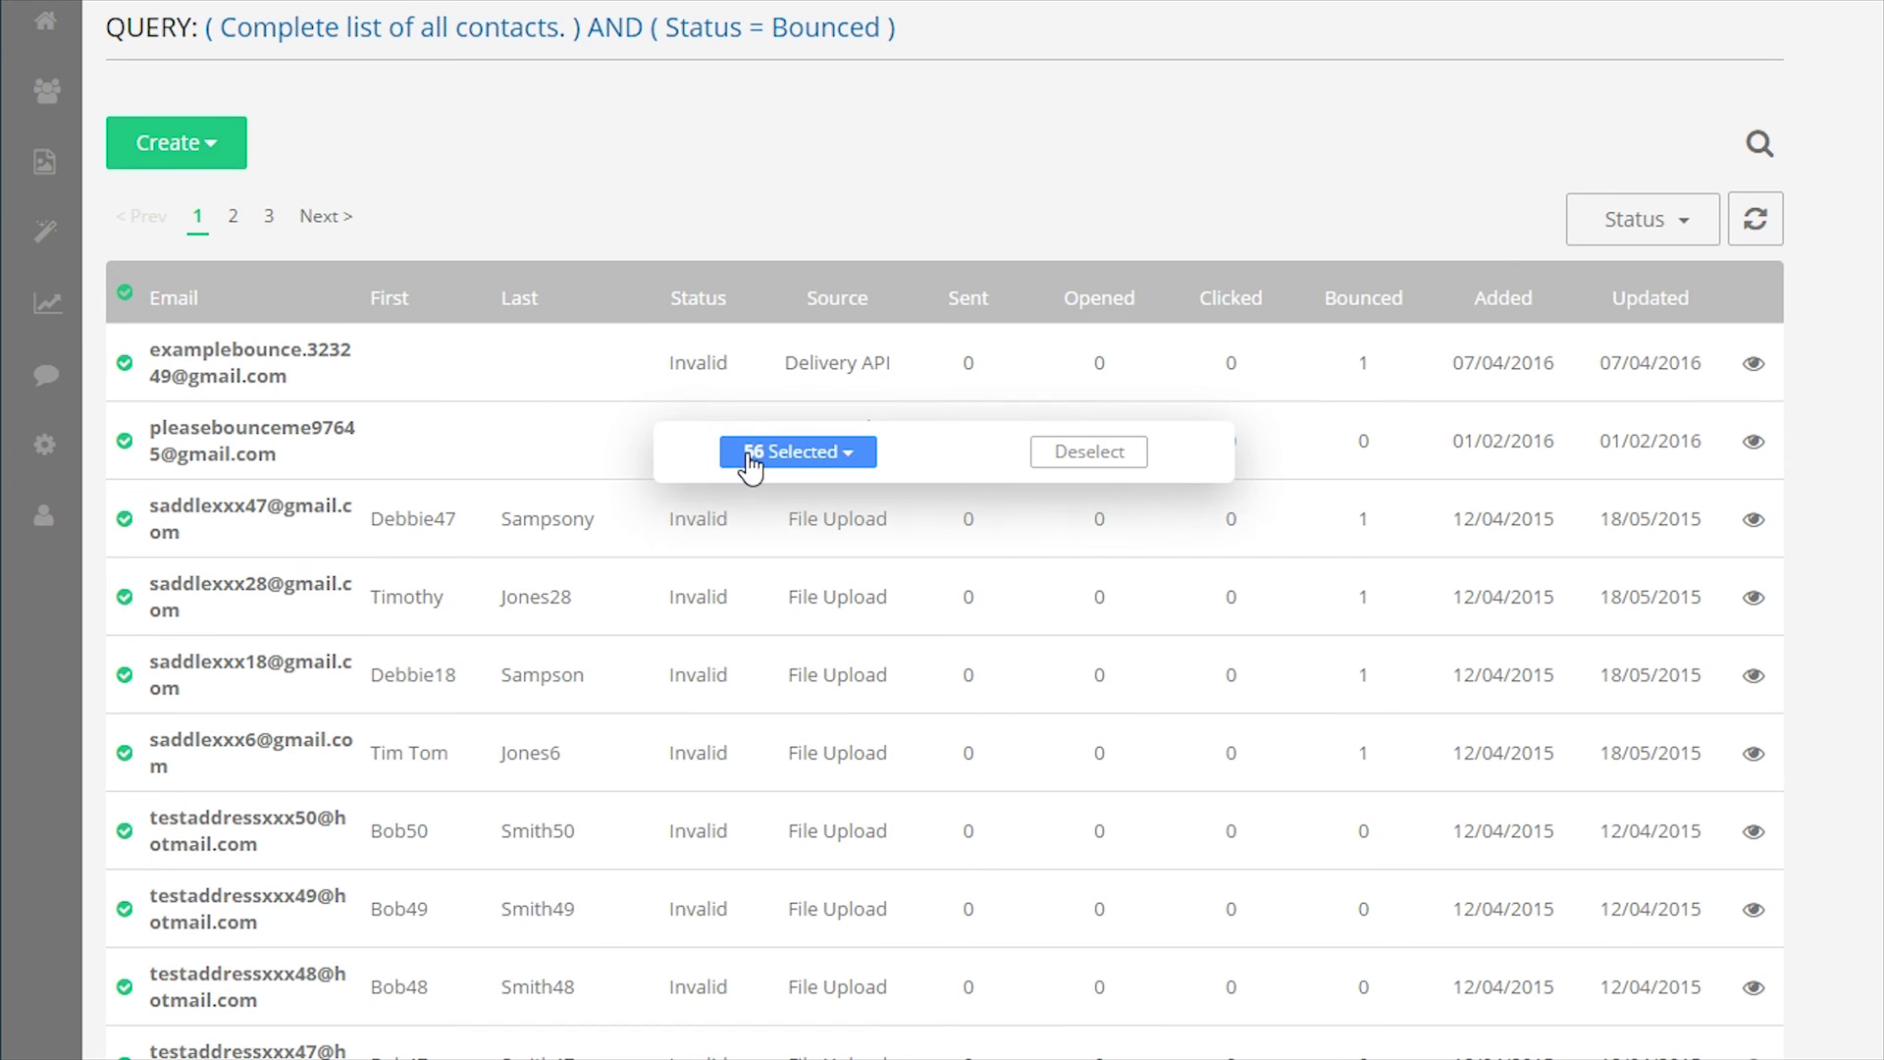
{"action": "left_click", "coordinate": [1649, 245]}
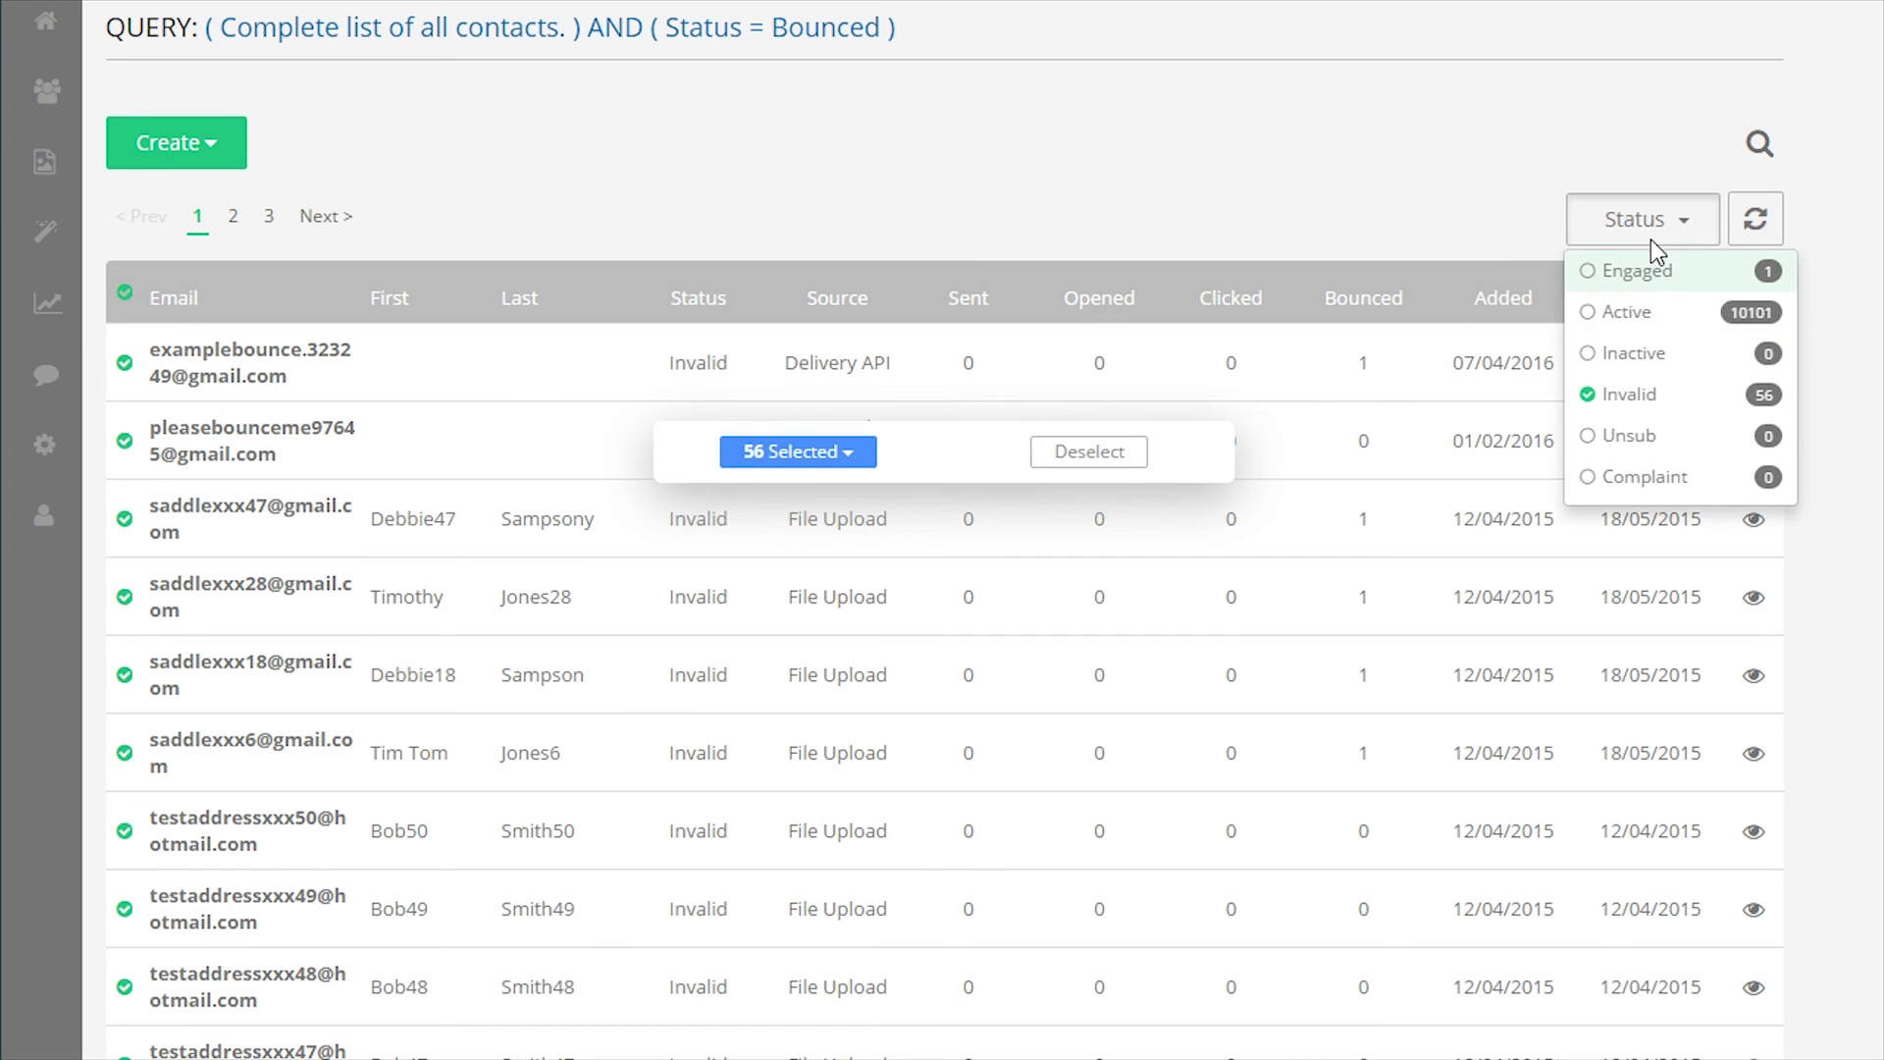
{"action": "left_click", "coordinate": [1625, 312]}
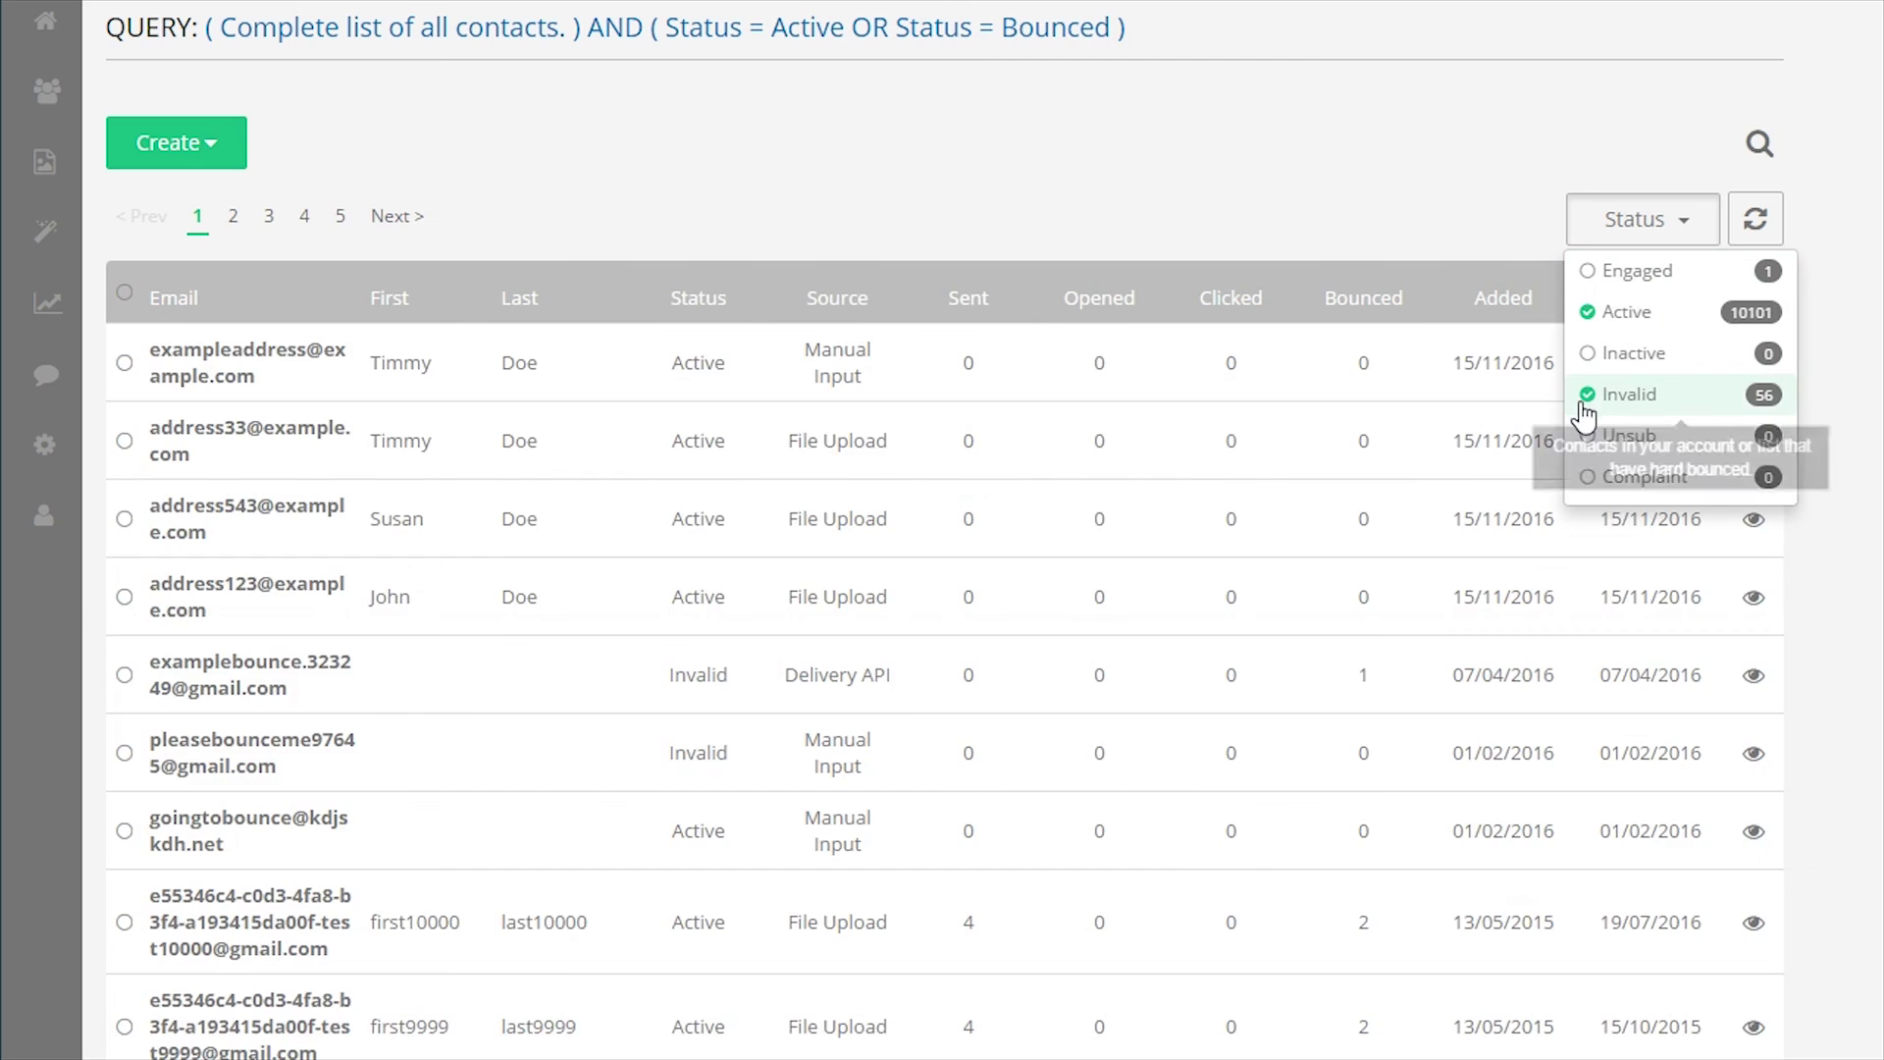
{"action": "left_click", "coordinate": [1592, 397]}
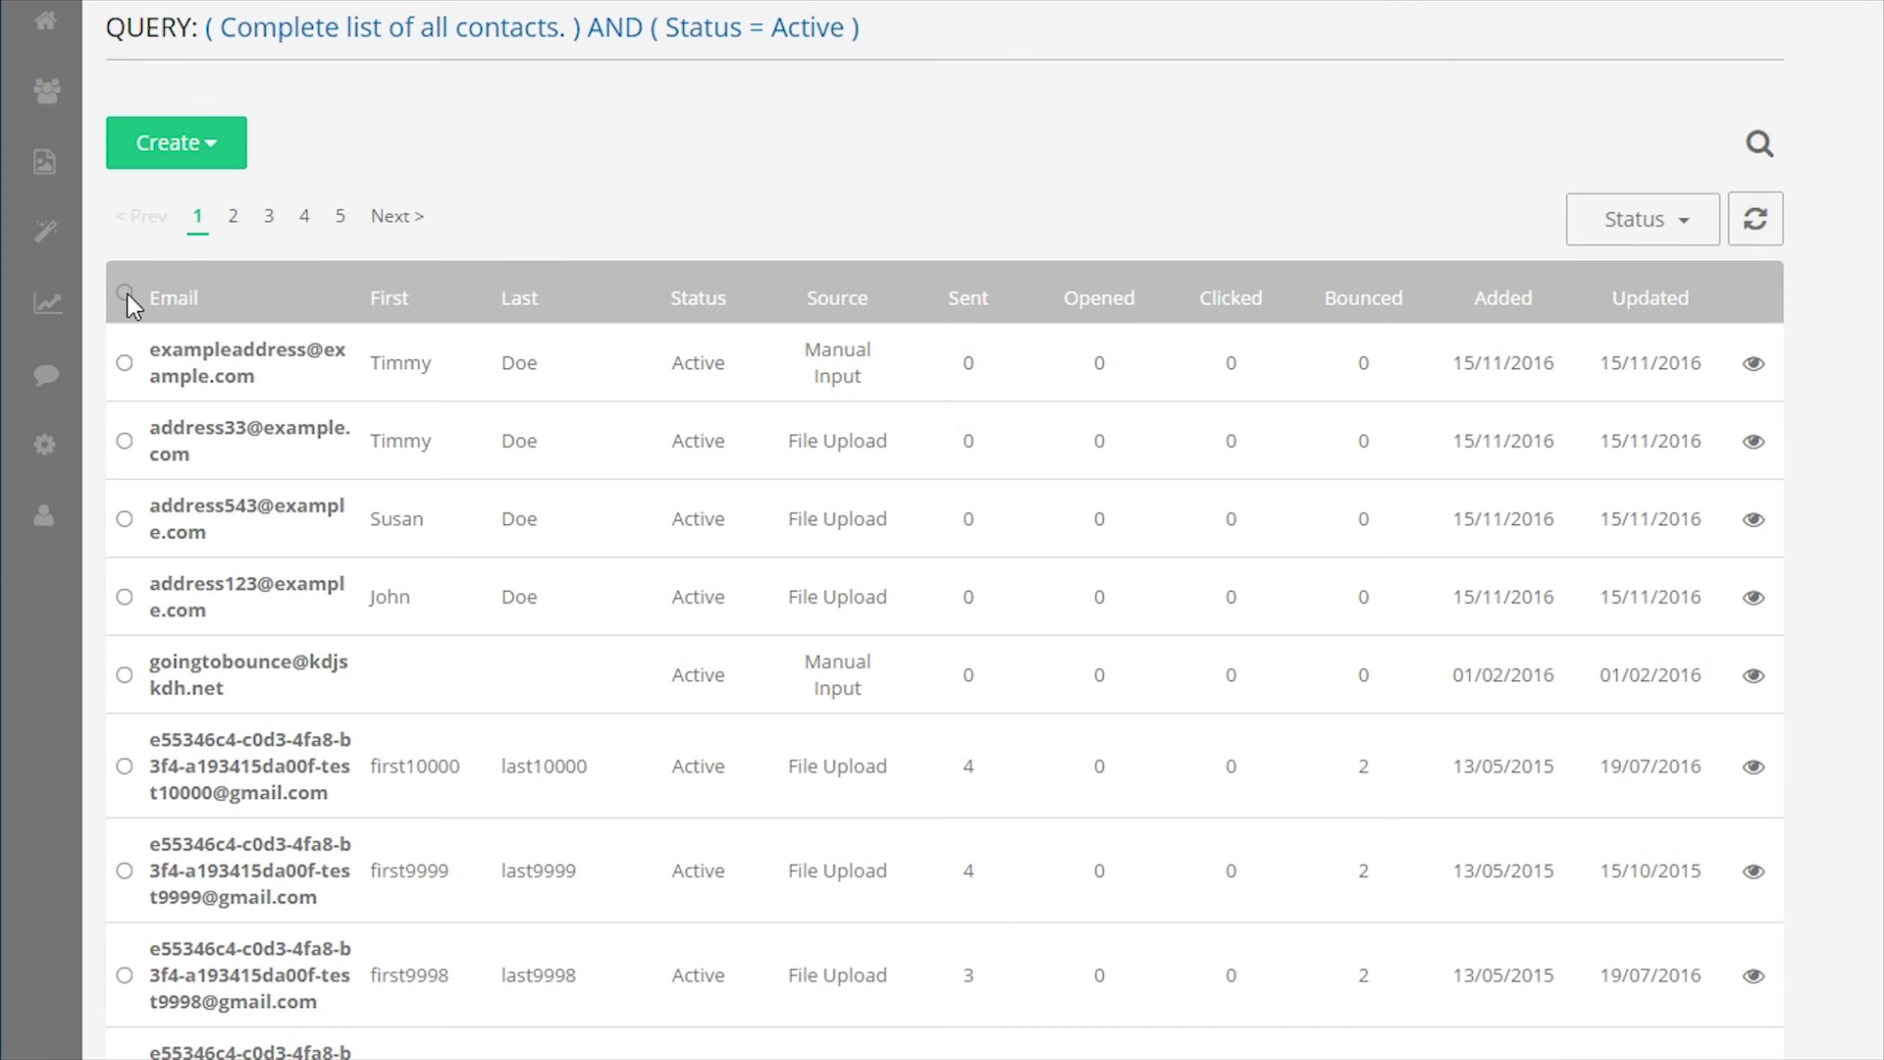
Step: Select all 10,101 active contacts, close the bulk actions without acting, deselect, and exit to the lists
{"action": "left_click", "coordinate": [124, 293]}
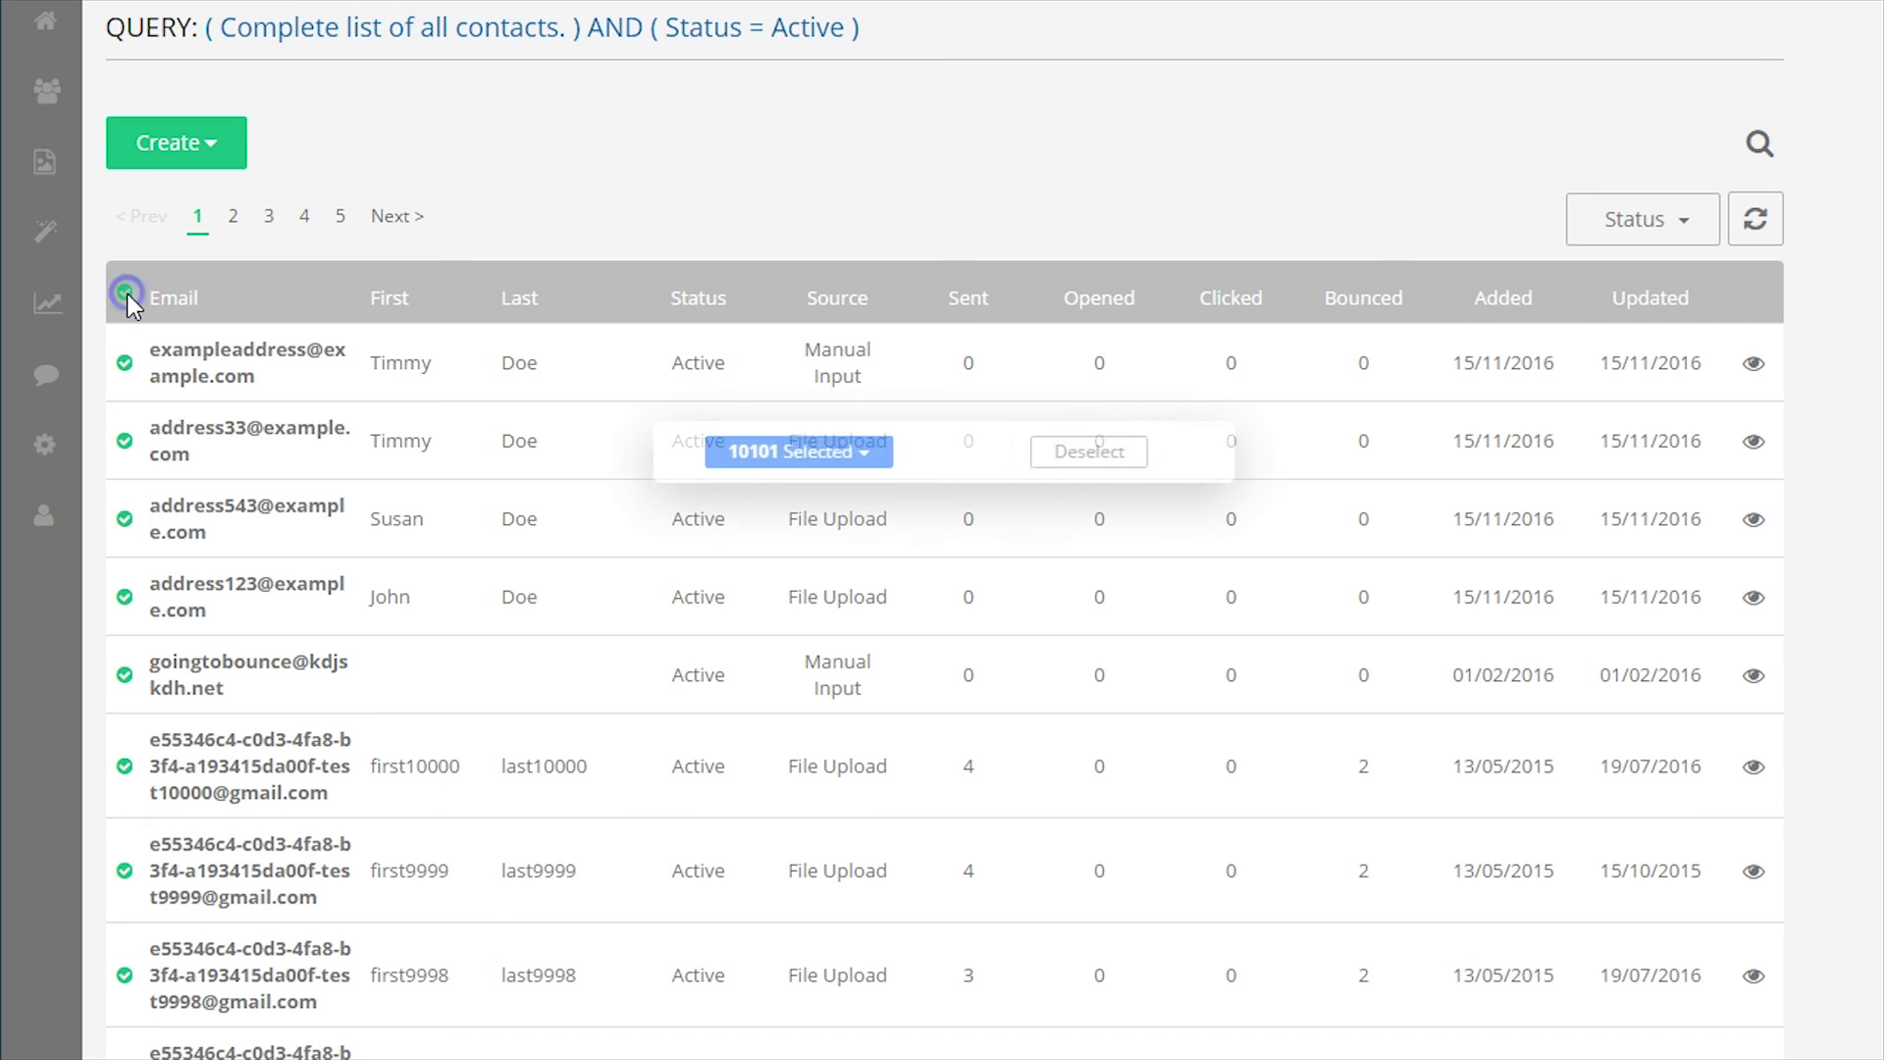
{"action": "left_click", "coordinate": [736, 451]}
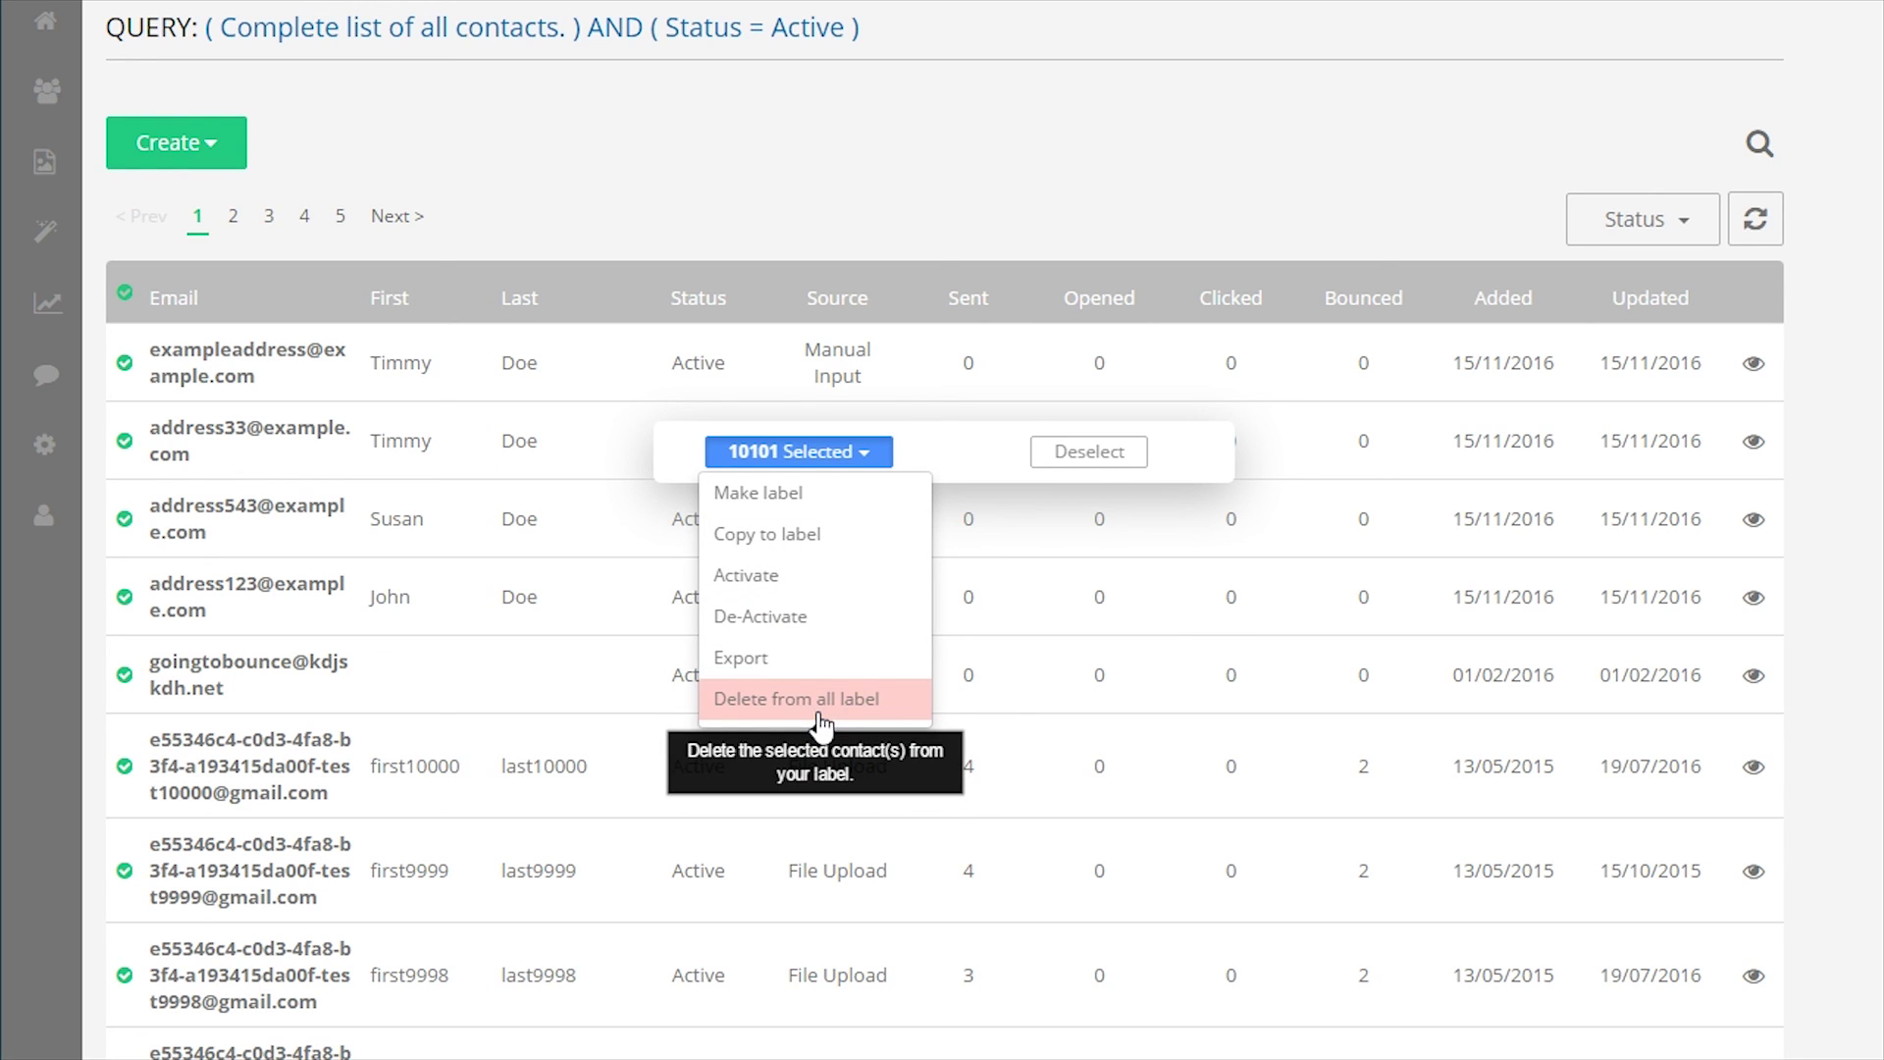
{"action": "left_click", "coordinate": [1471, 159]}
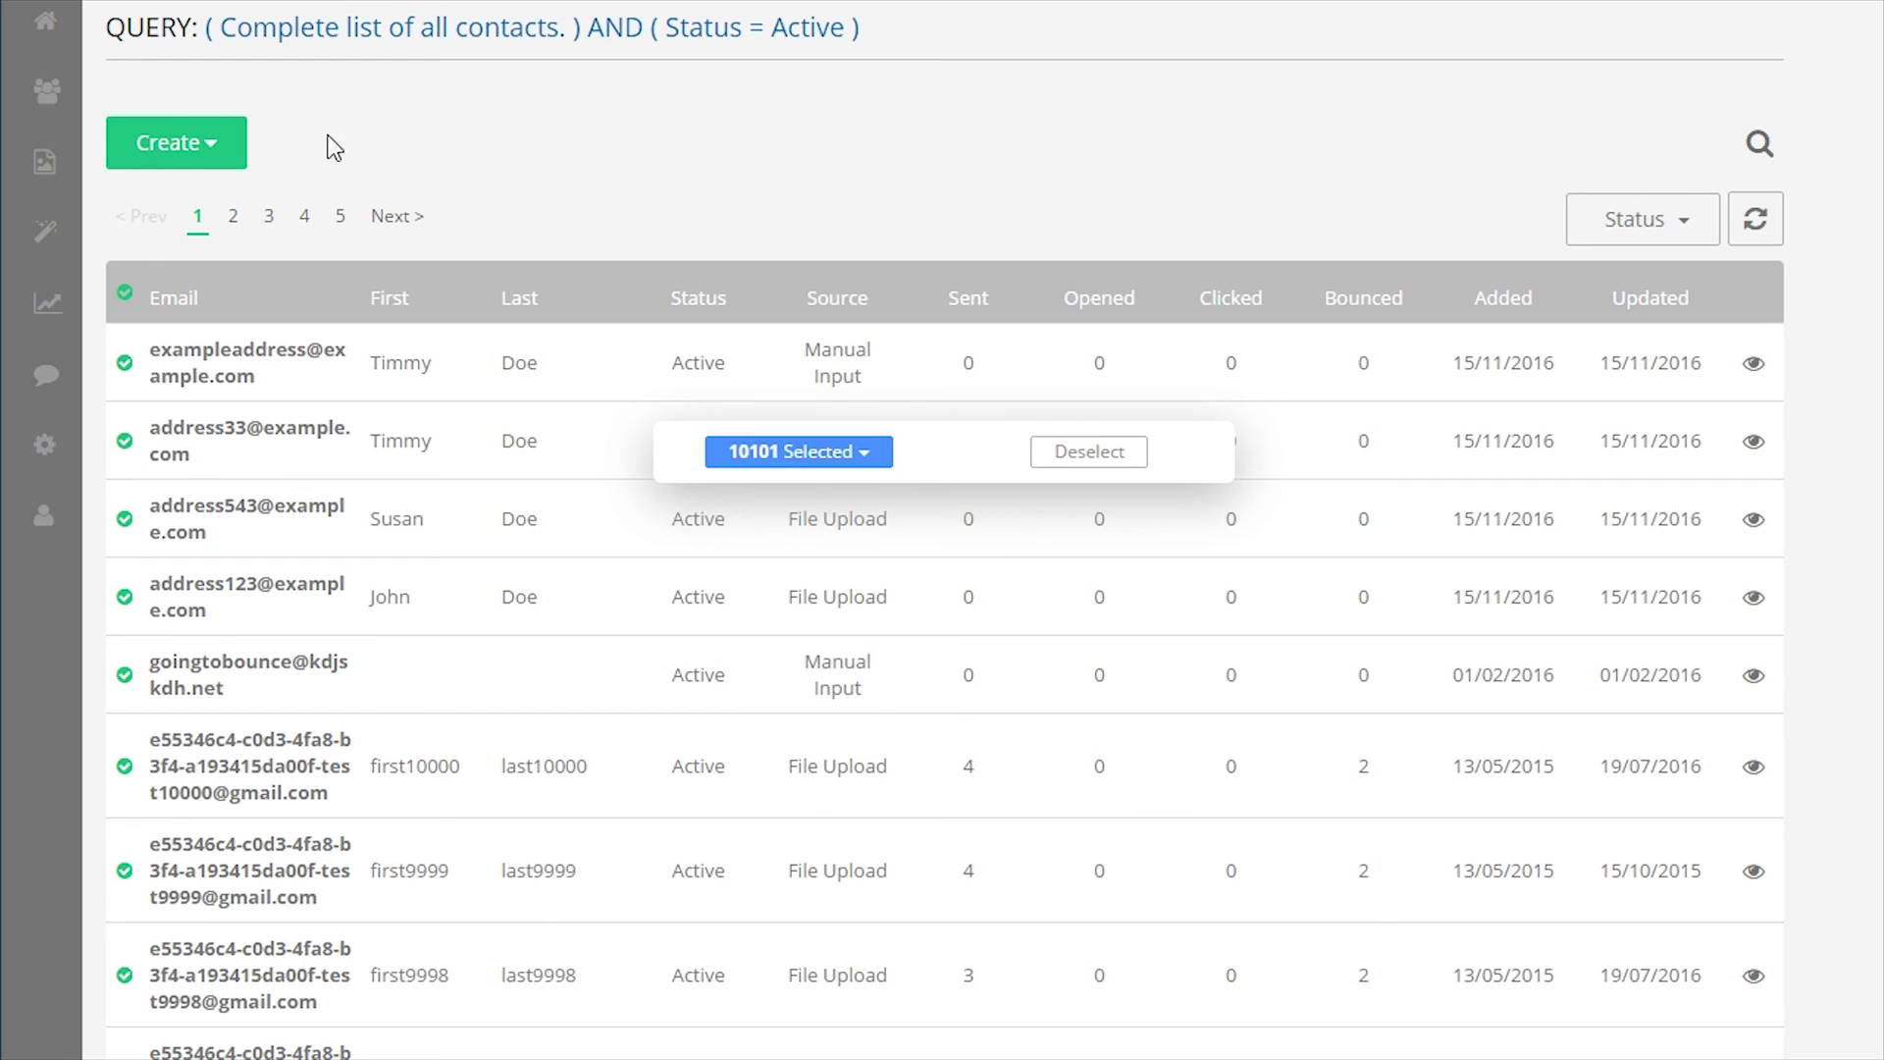
{"action": "left_click", "coordinate": [1118, 461]}
{"action": "left_click", "coordinate": [1739, 102]}
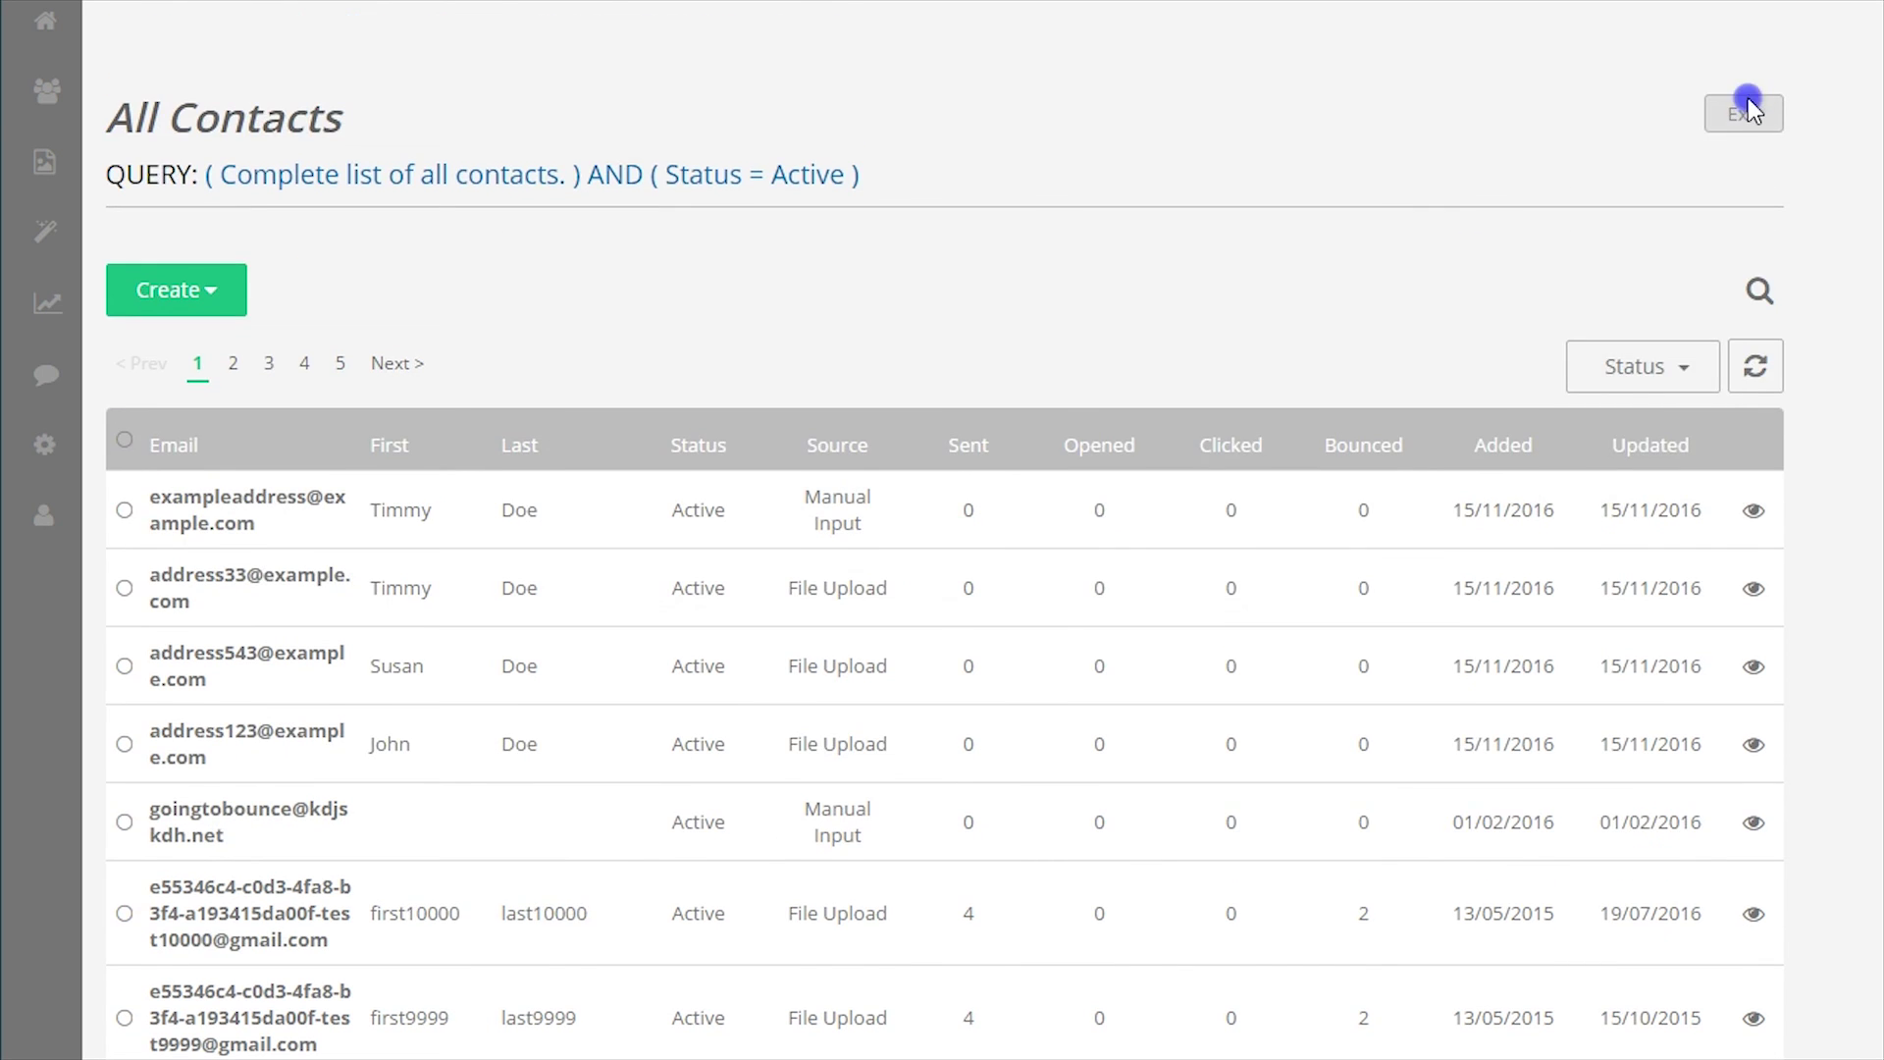
{"action": "scroll", "coordinate": [1739, 434], "scroll_direction": "down", "scroll_amount": 10}
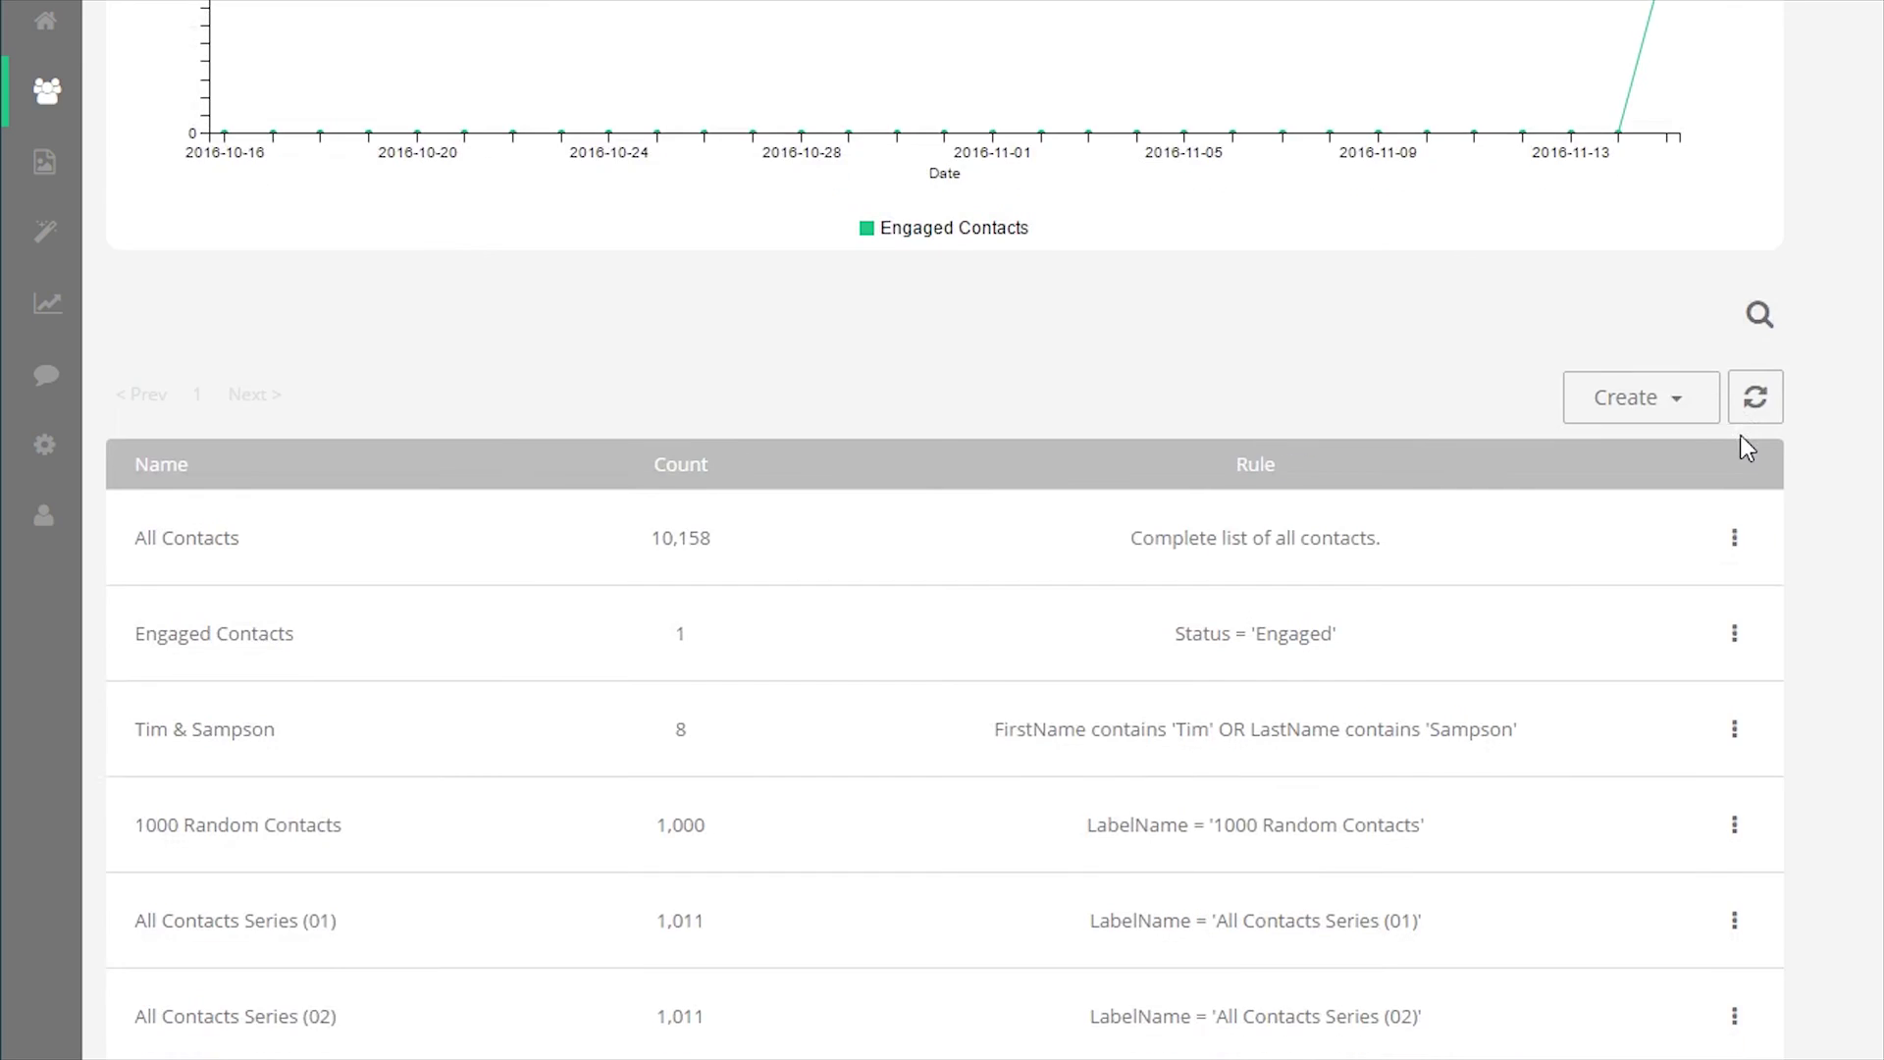
{"action": "scroll", "coordinate": [1741, 433], "scroll_direction": "down", "scroll_amount": 3}
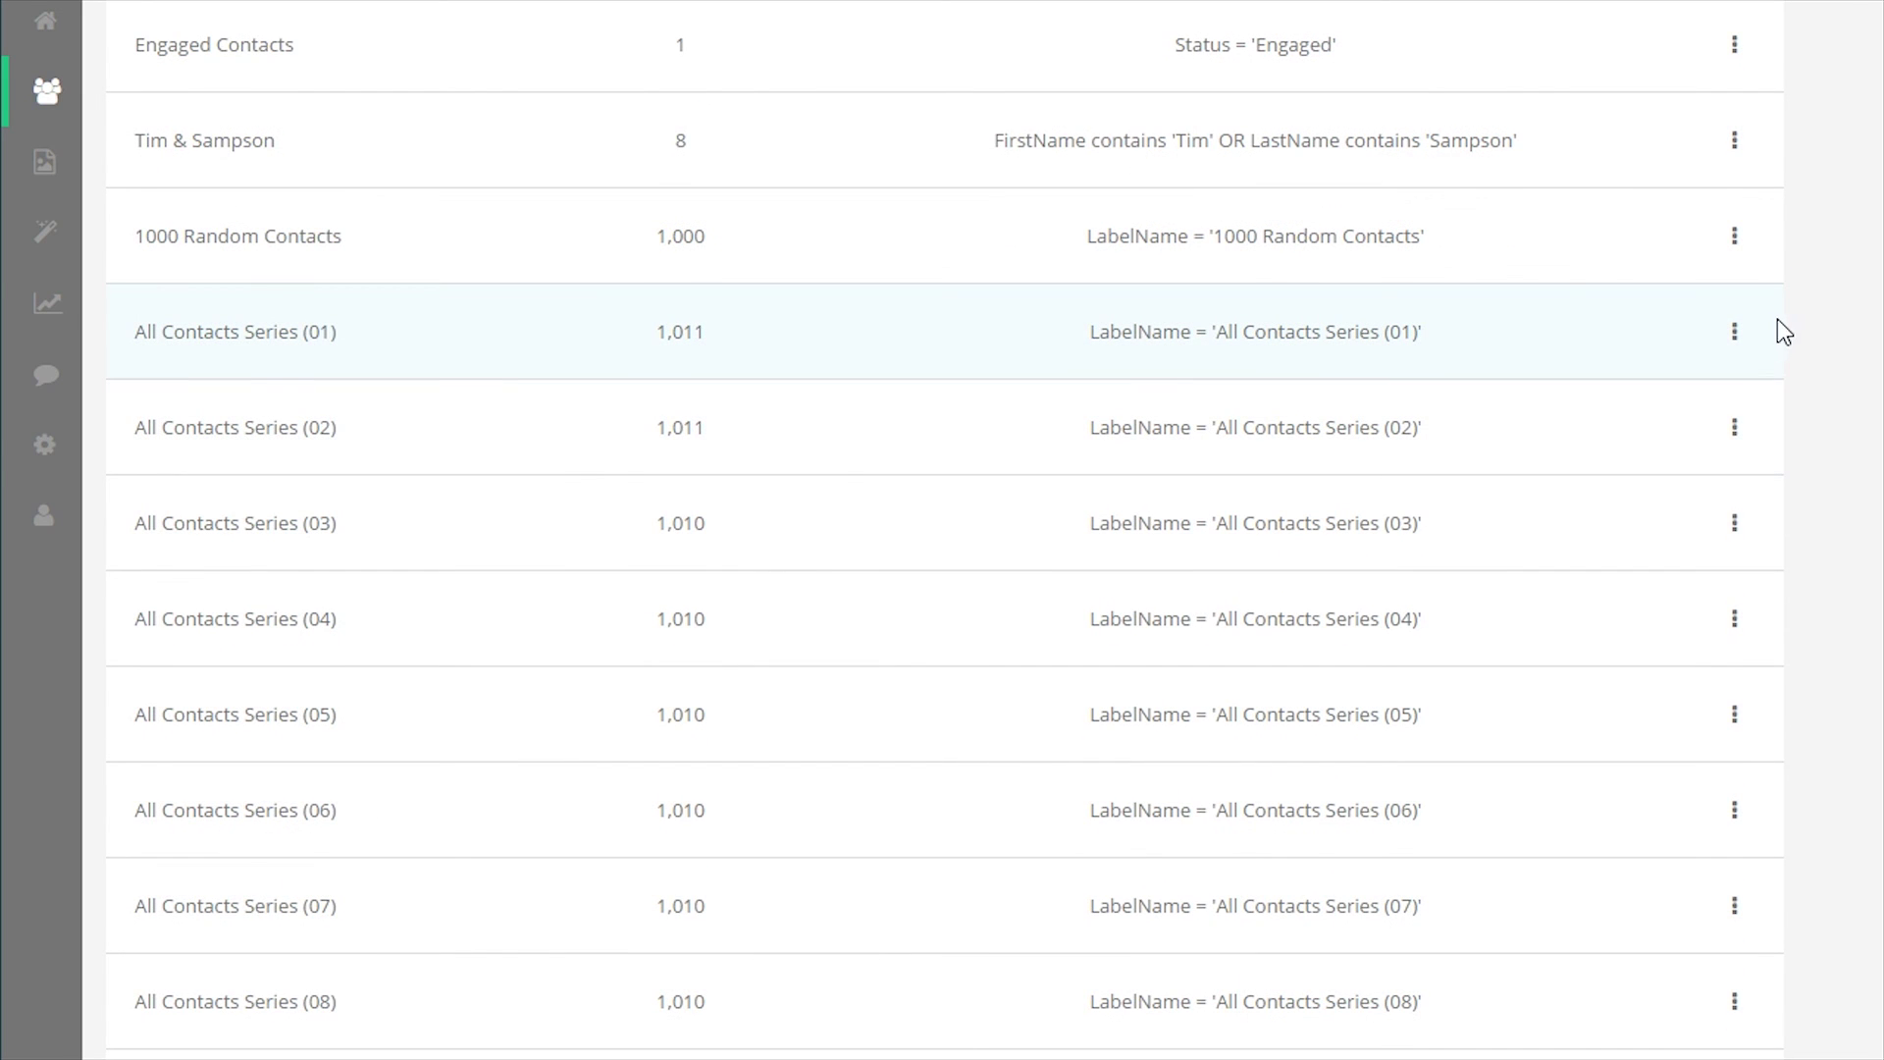
{"action": "left_click", "coordinate": [1735, 334]}
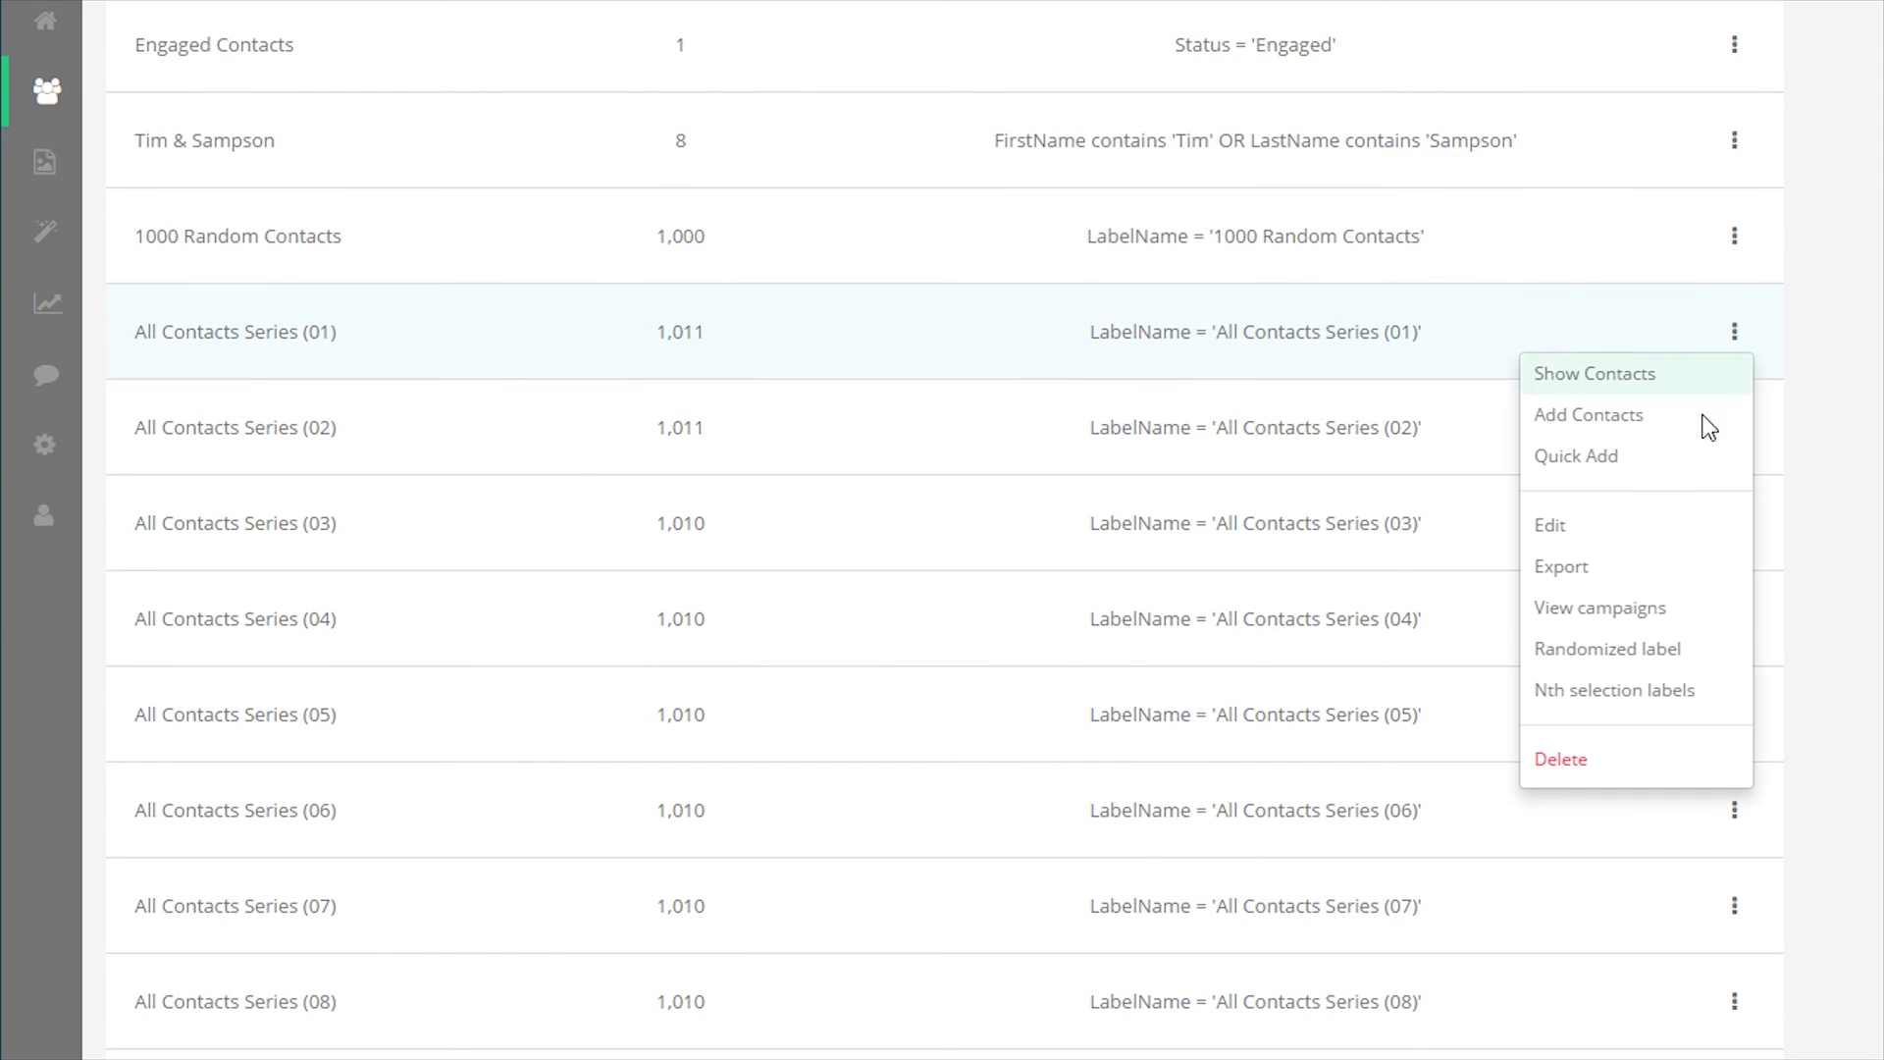
{"action": "left_click", "coordinate": [1591, 381]}
{"action": "scroll", "coordinate": [1215, 405], "scroll_direction": "up", "scroll_amount": 5}
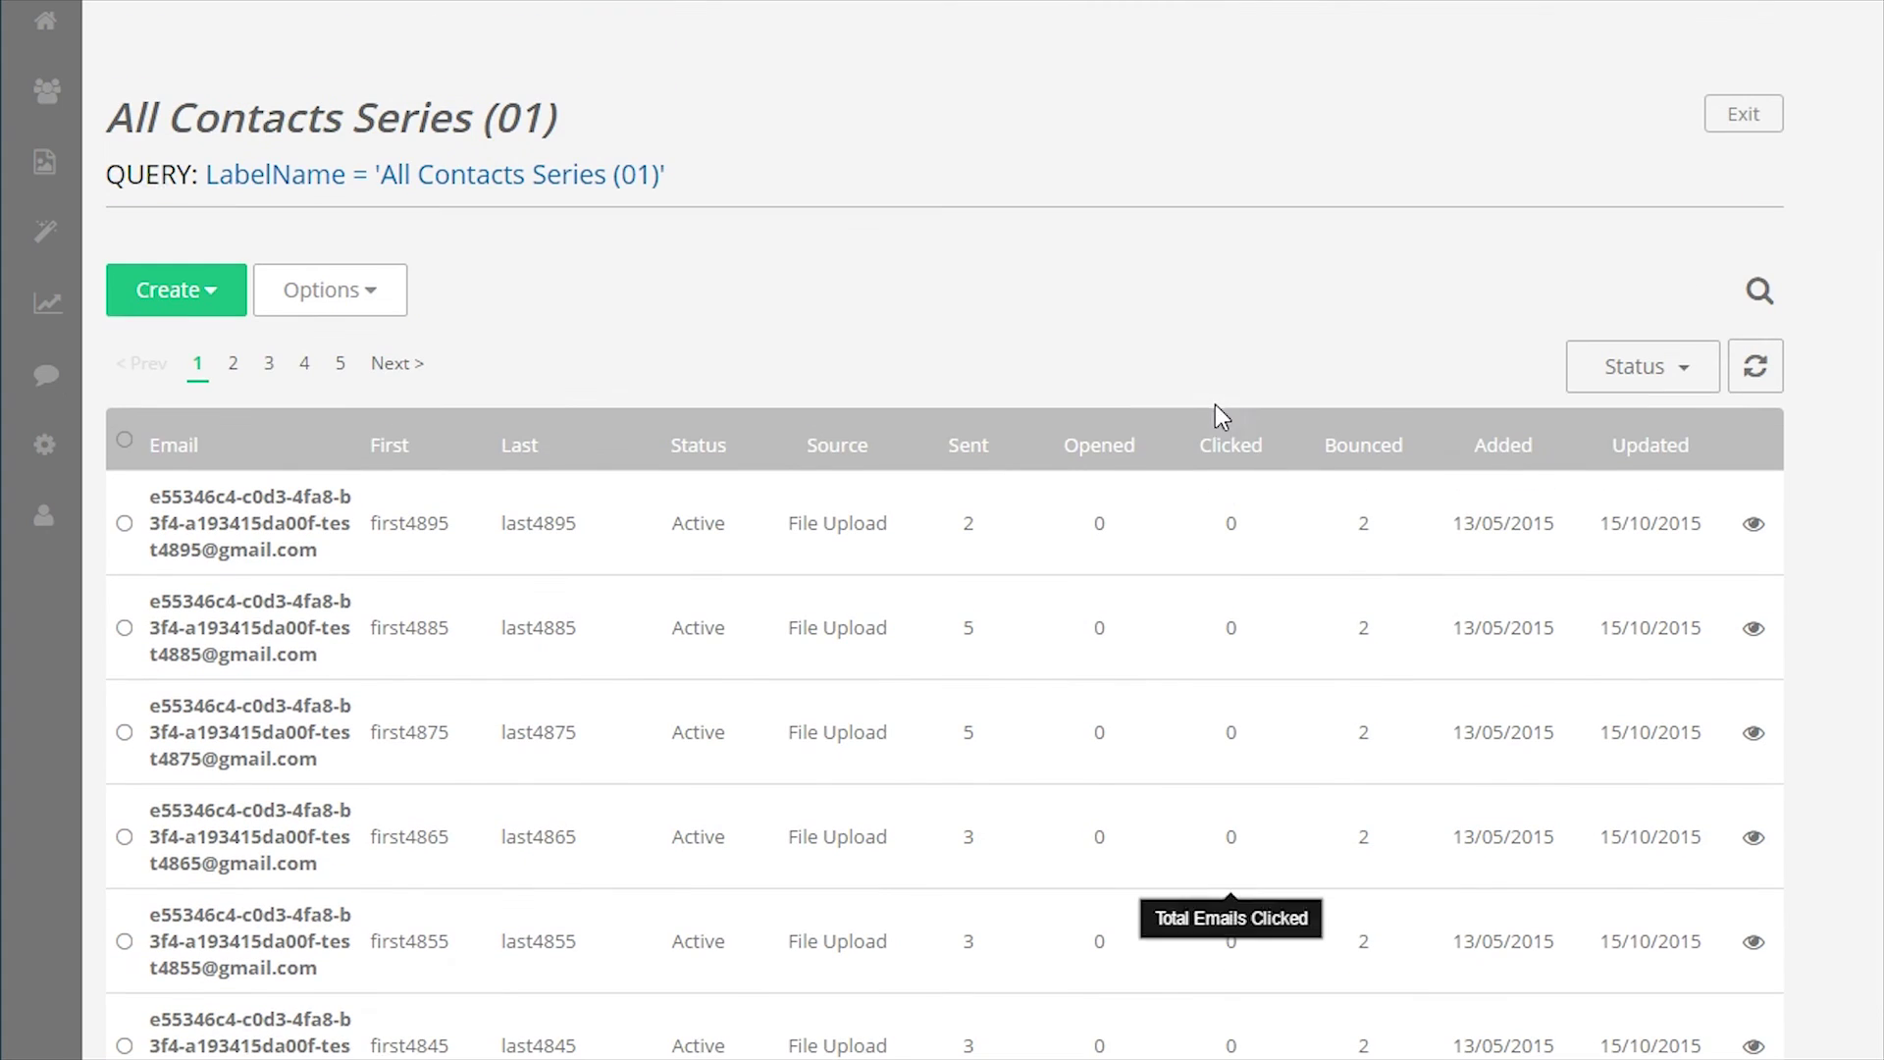
{"action": "left_click", "coordinate": [124, 439]}
{"action": "left_click", "coordinate": [775, 451]}
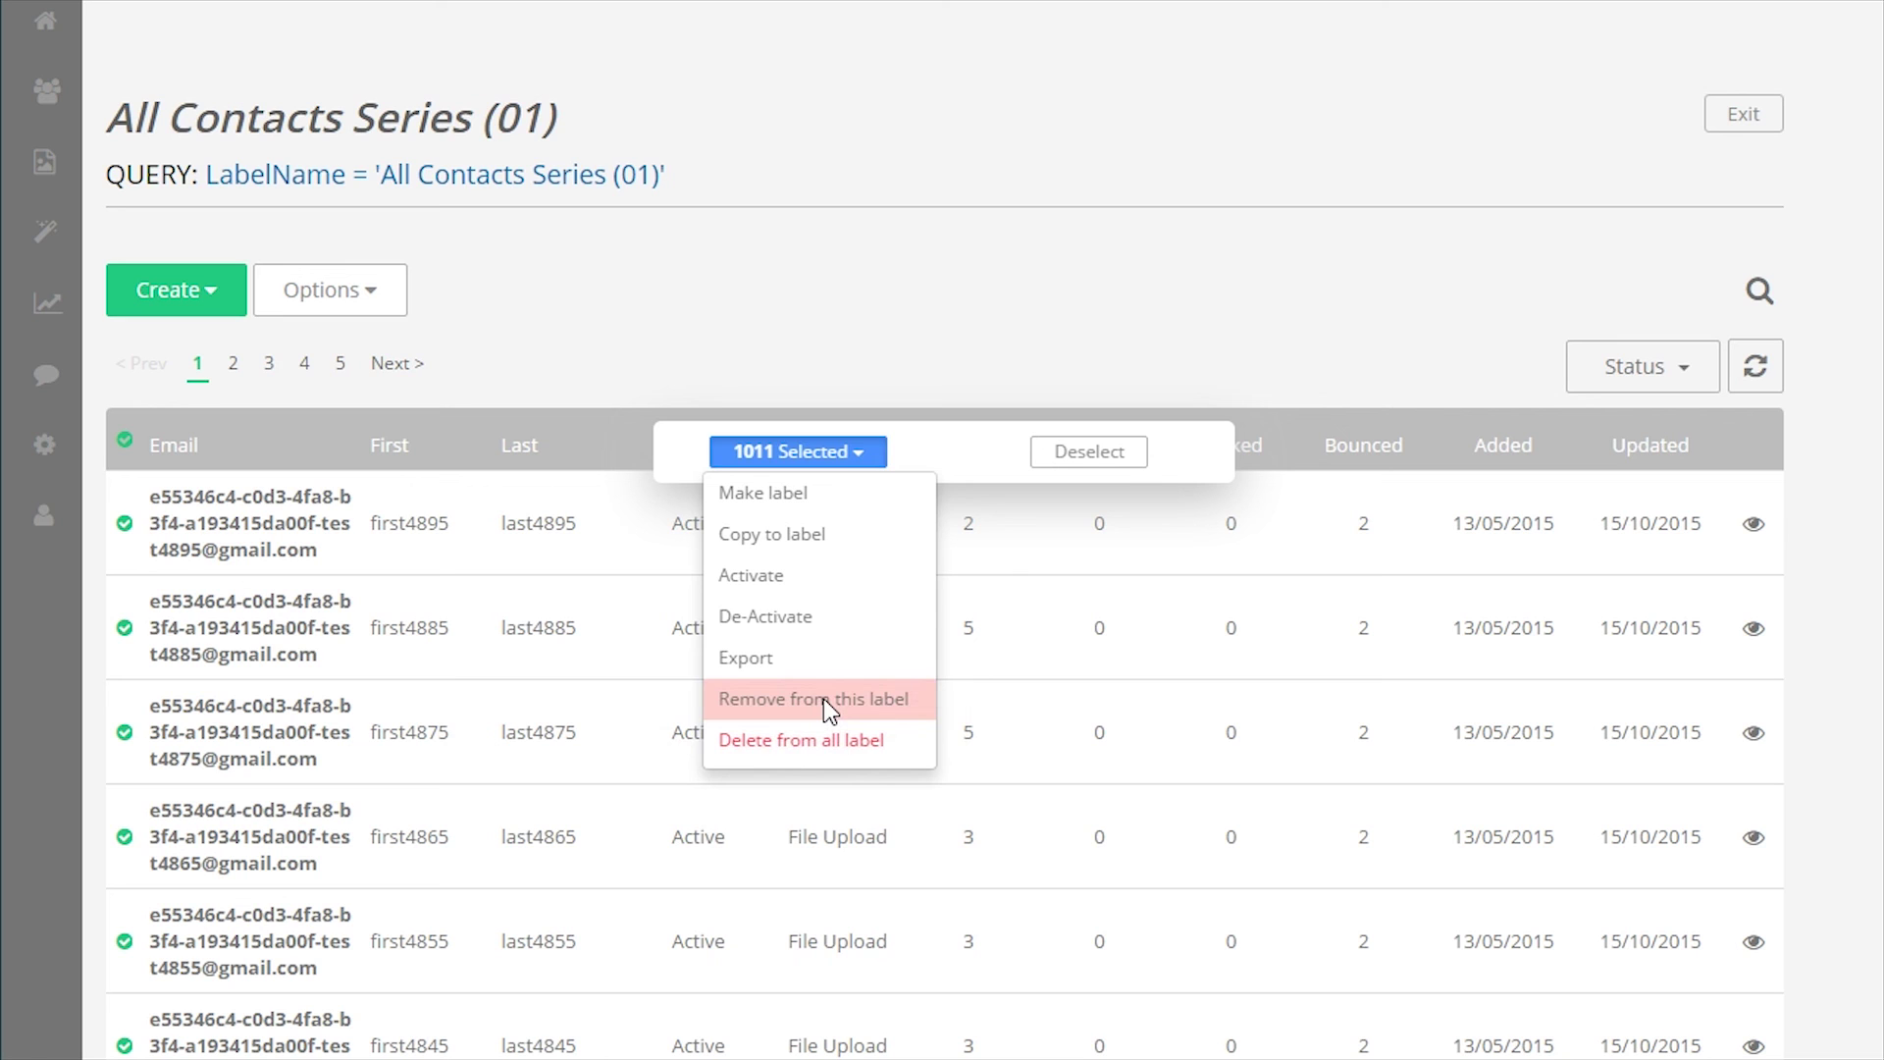
{"action": "left_click", "coordinate": [1119, 455]}
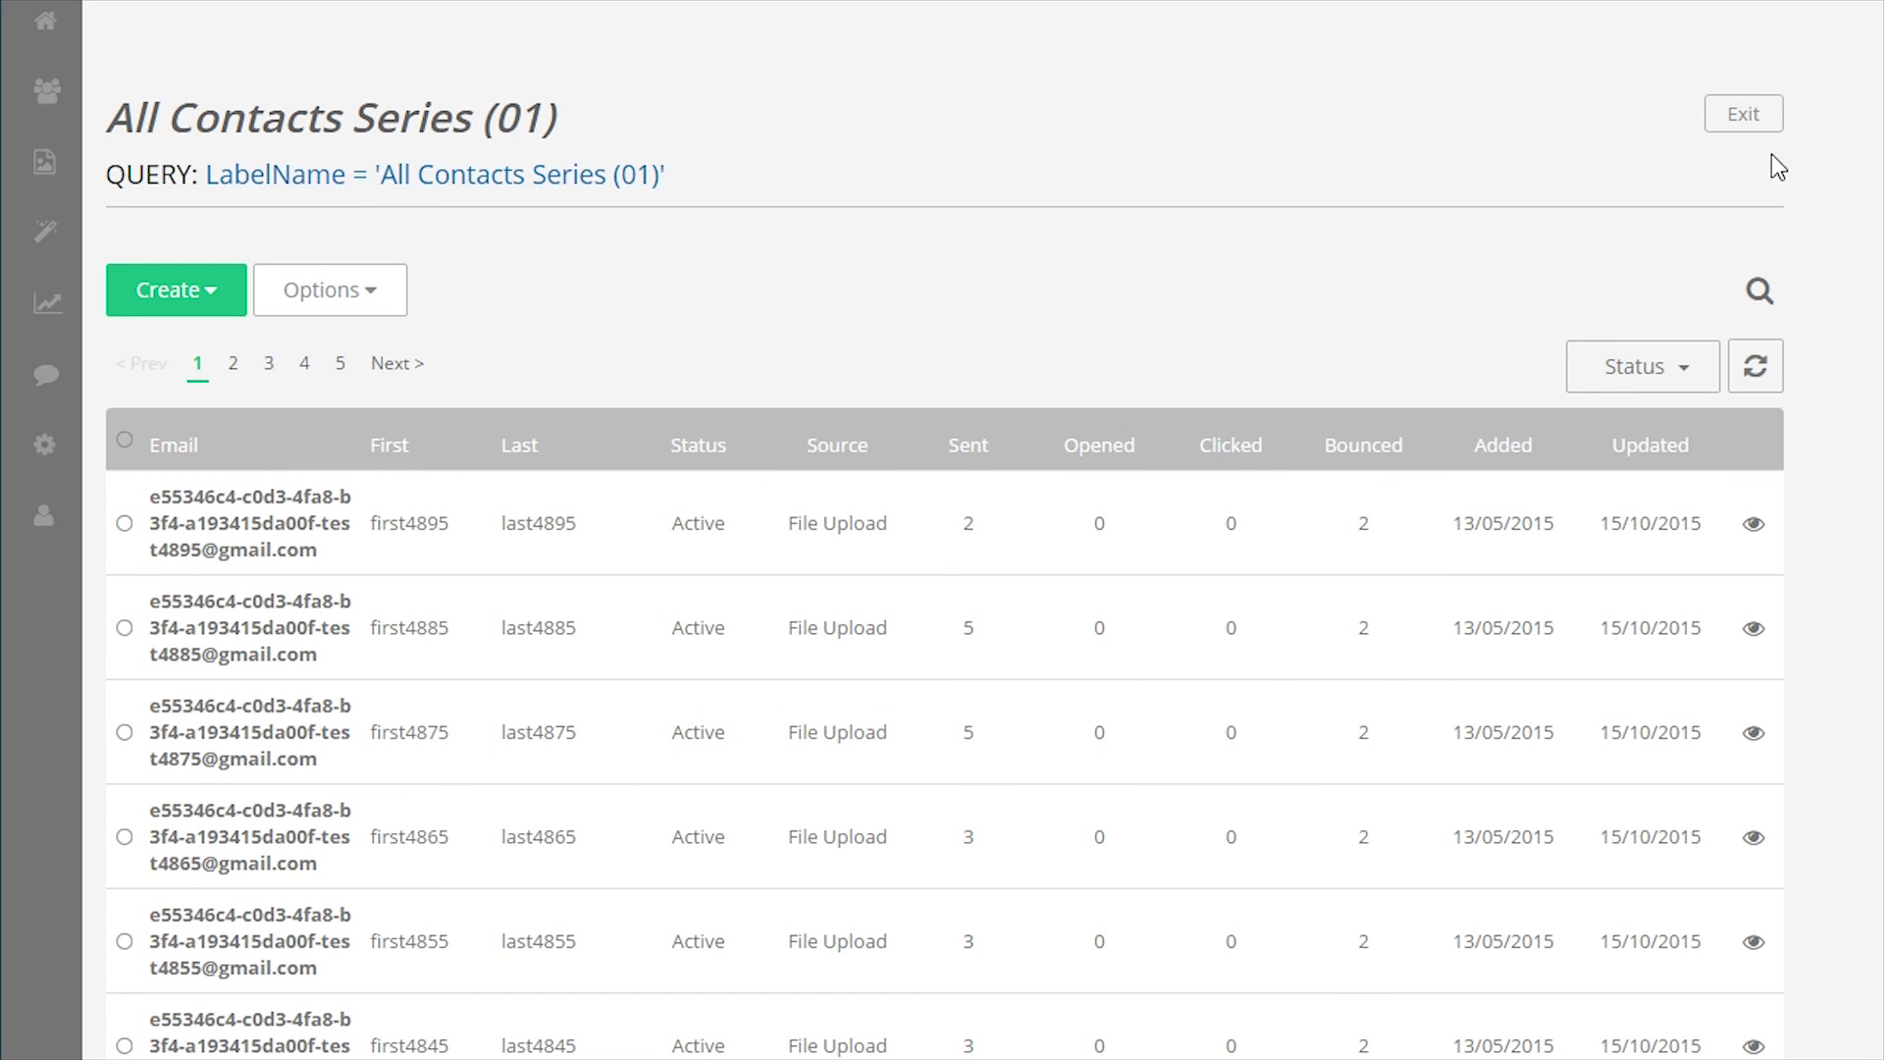
{"action": "left_click", "coordinate": [1756, 114]}
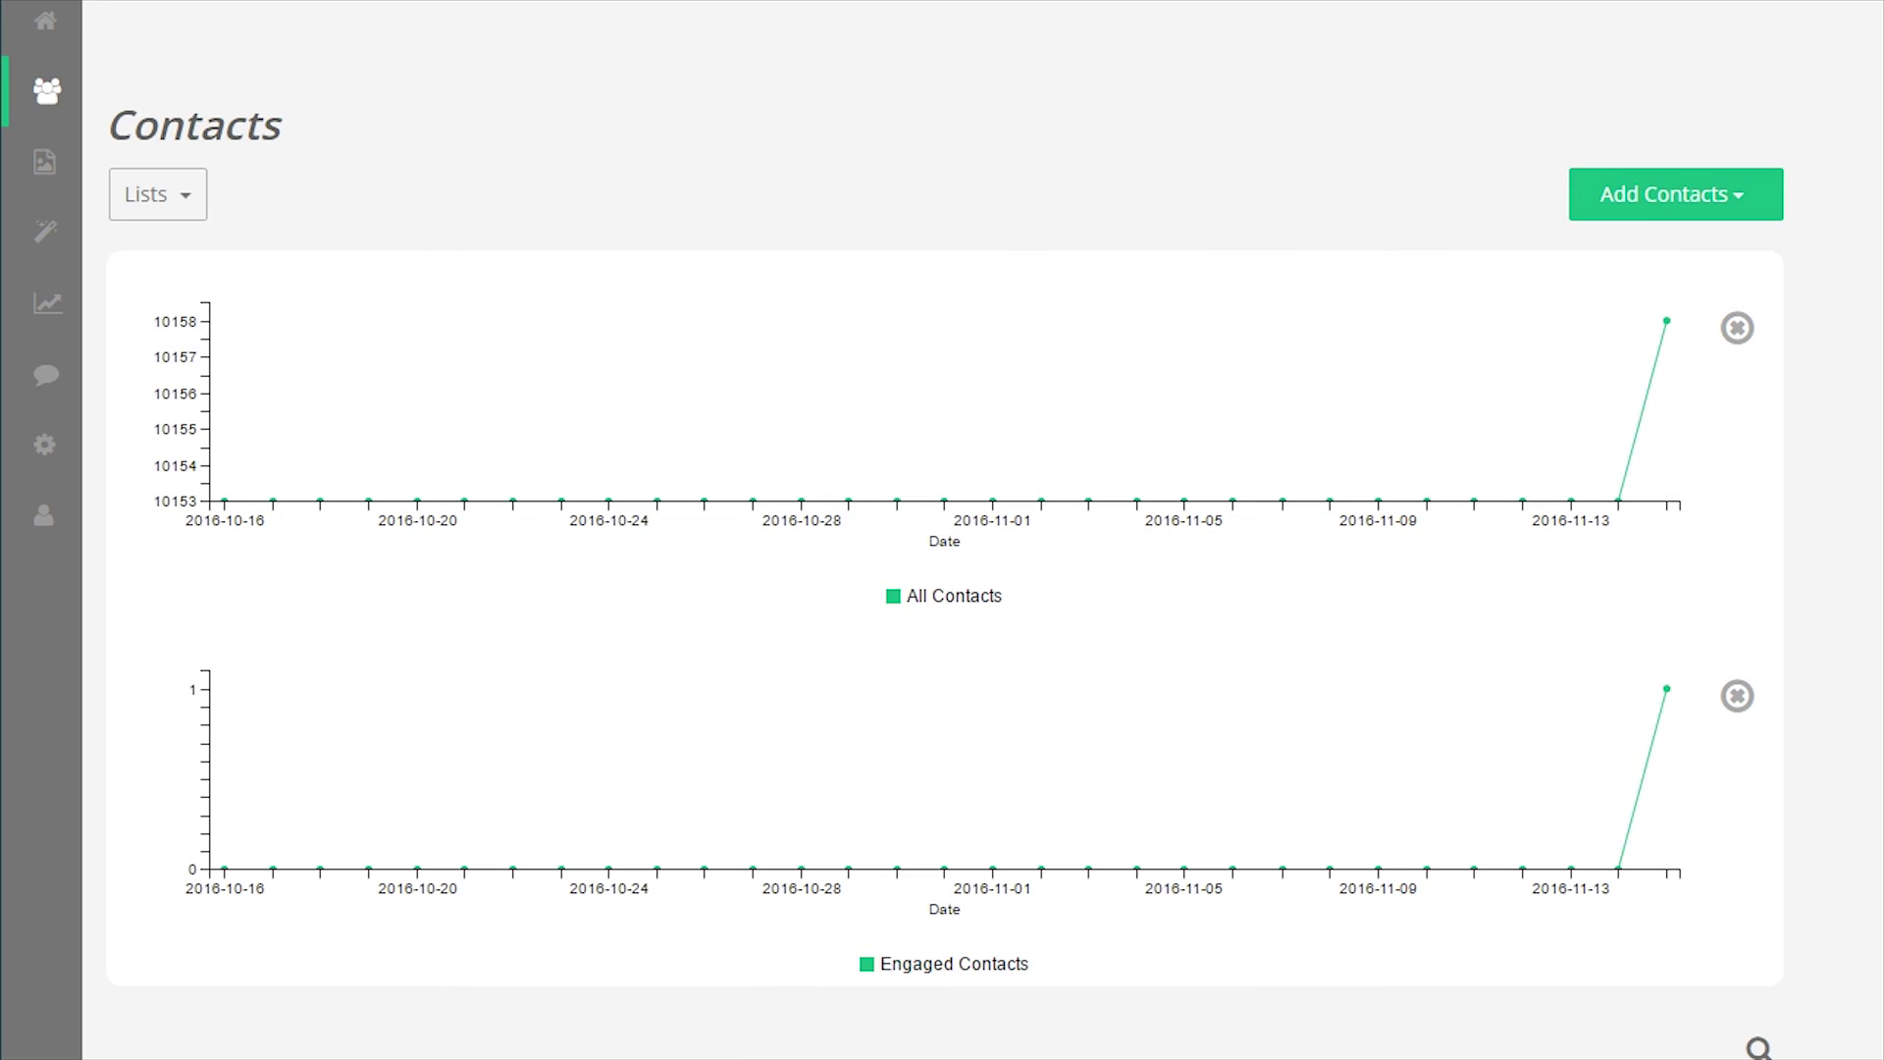